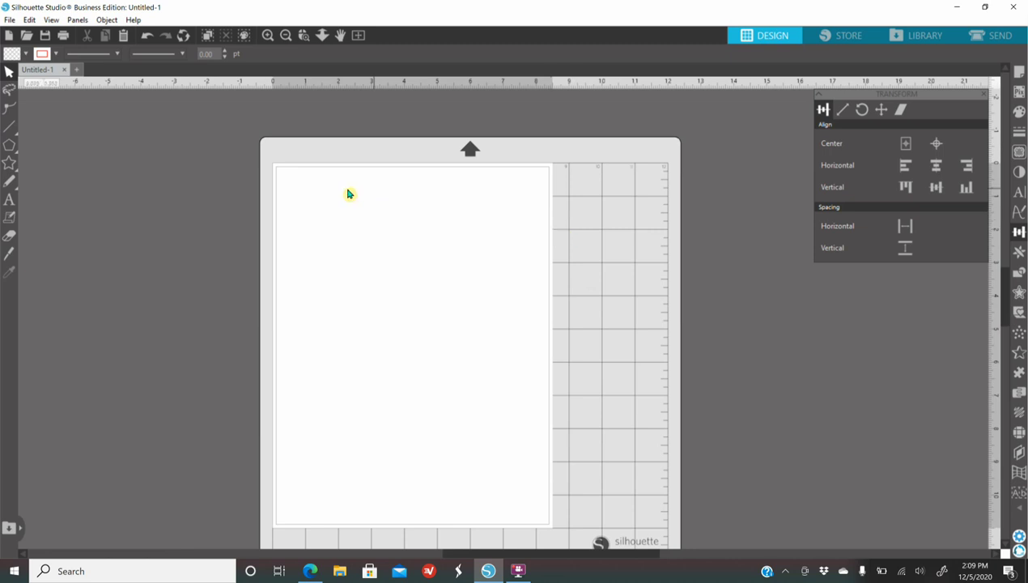
Review the page setup, checking the machine, cutting mat, Letter media size and the effect of the print border
left_click(1021, 72)
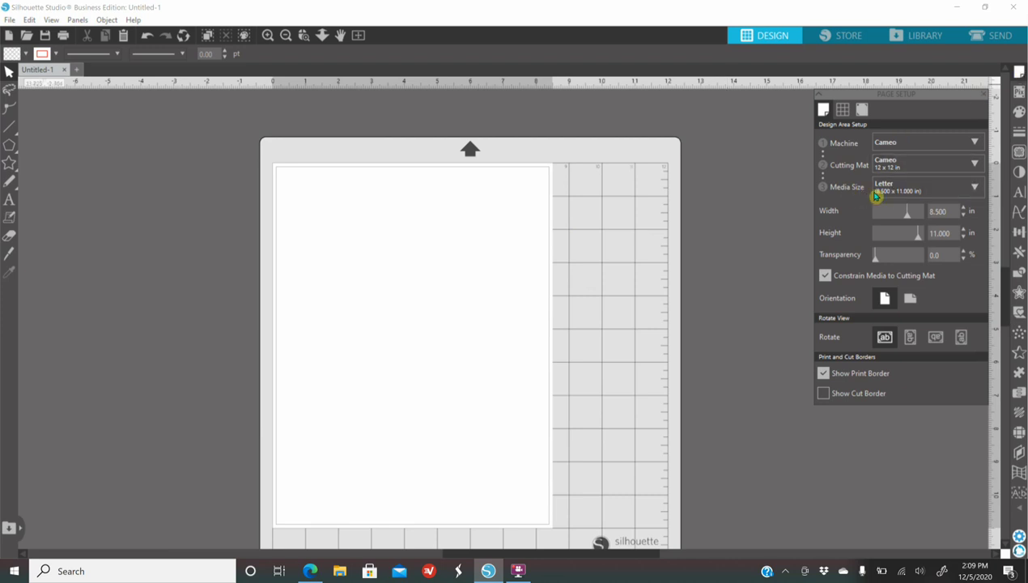
left_click(947, 188)
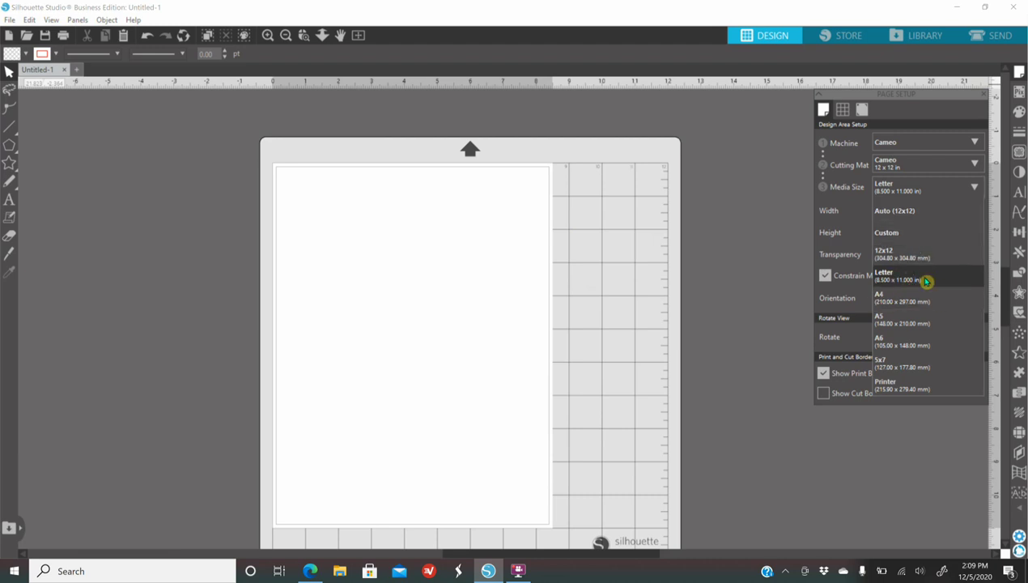
left_click(732, 250)
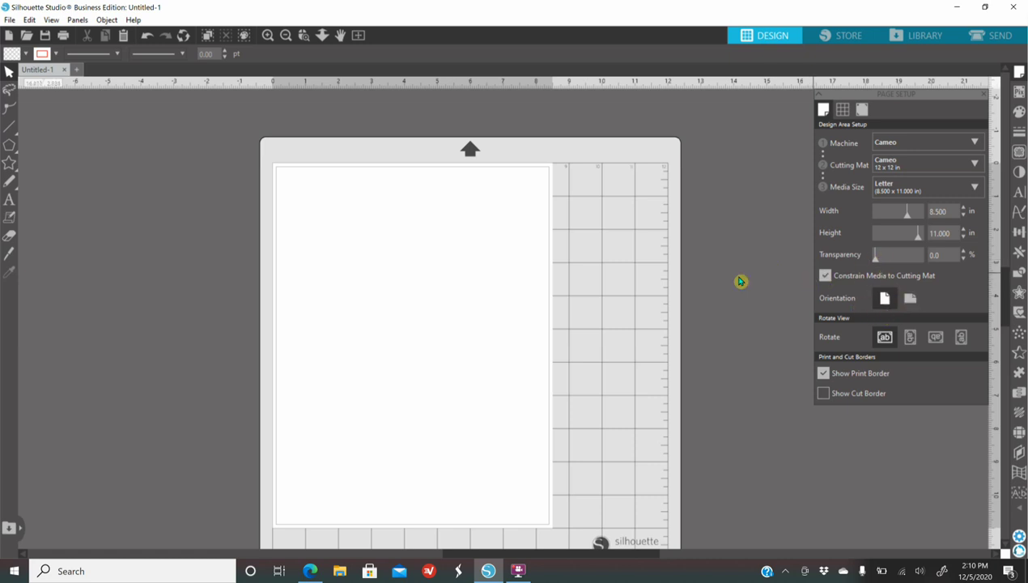
scroll(666, 307, "down", 1)
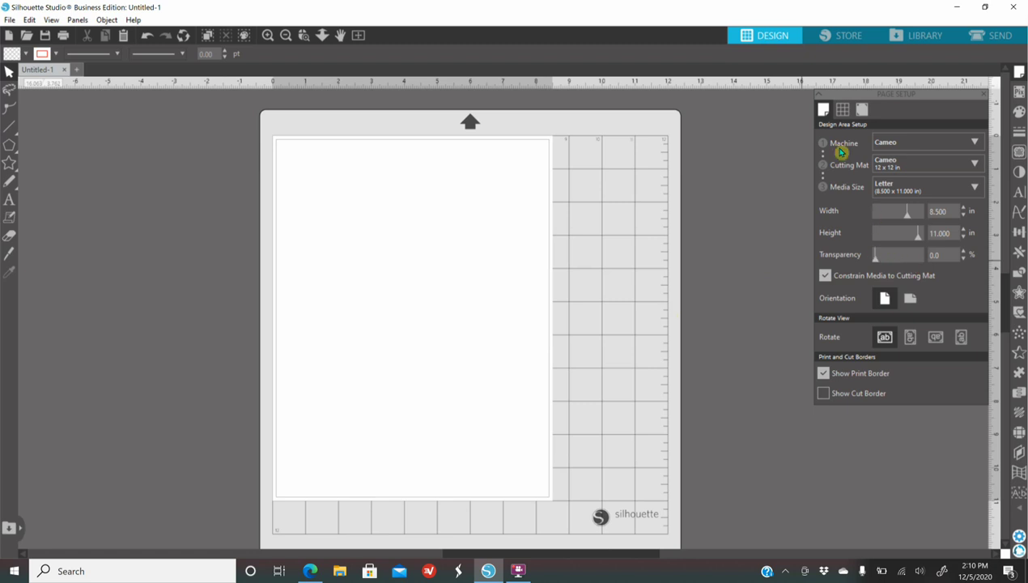
mouse_move(879, 259)
left_mouse_down()
mouse_move(928, 257)
mouse_move(883, 271)
left_mouse_up()
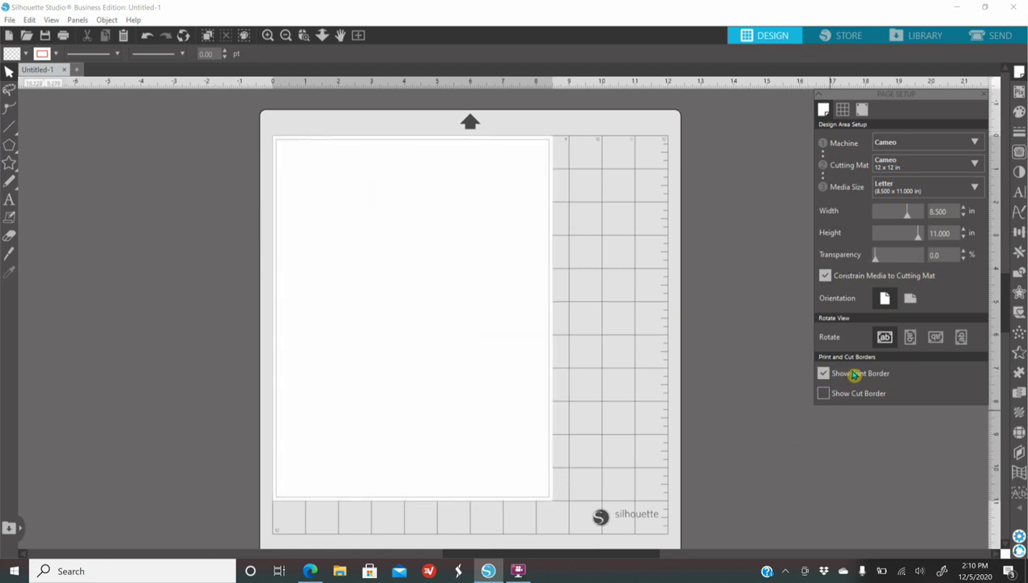
left_click(825, 374)
left_click(824, 374)
Merge the curved template file from the "snowglobe template" folder in Pictures into the design
left_click(10, 20)
left_click(53, 102)
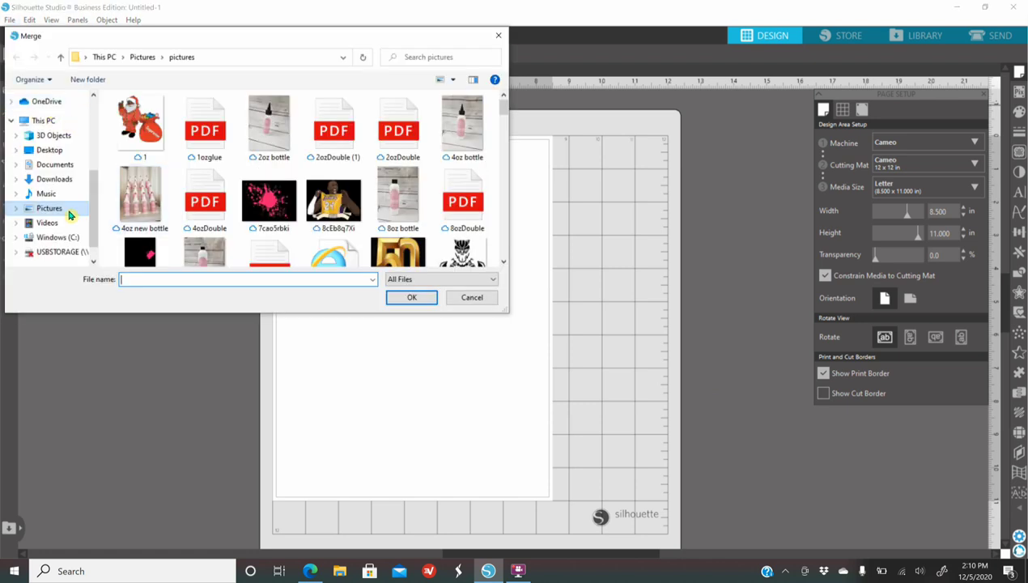
left_click(71, 212)
scroll(205, 204, "down", 5)
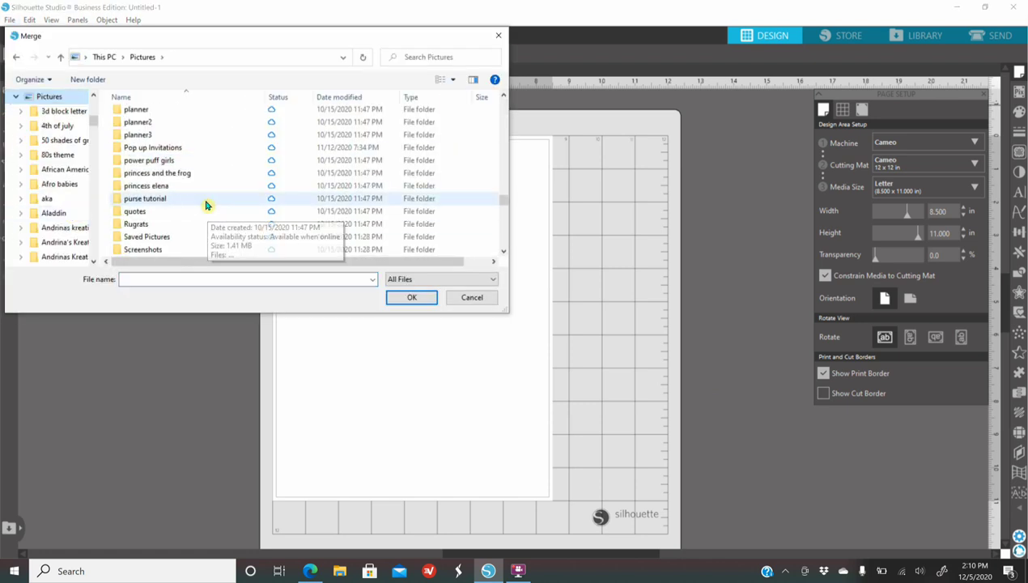
scroll(206, 205, "down", 3)
double_click(204, 203)
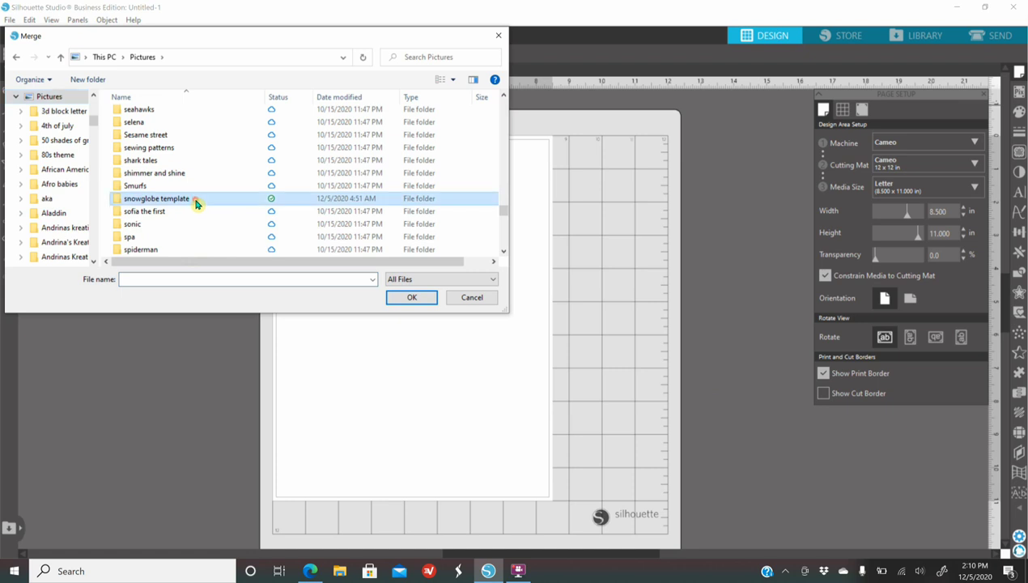
double_click(189, 116)
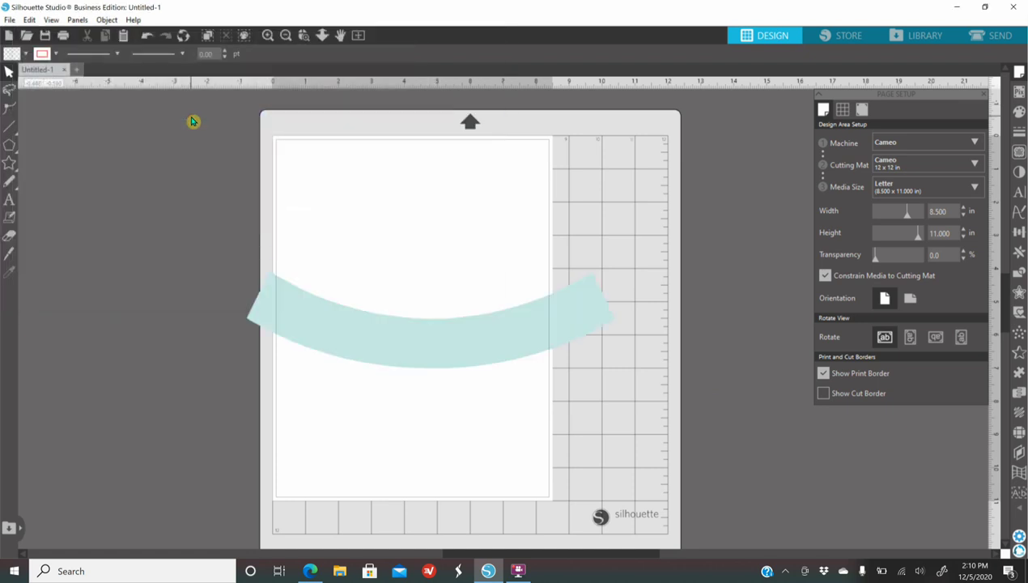
Reposition the curved light-blue template across the page so its left end lies near the mat's left edge
left_click_drag(454, 351, 413, 300)
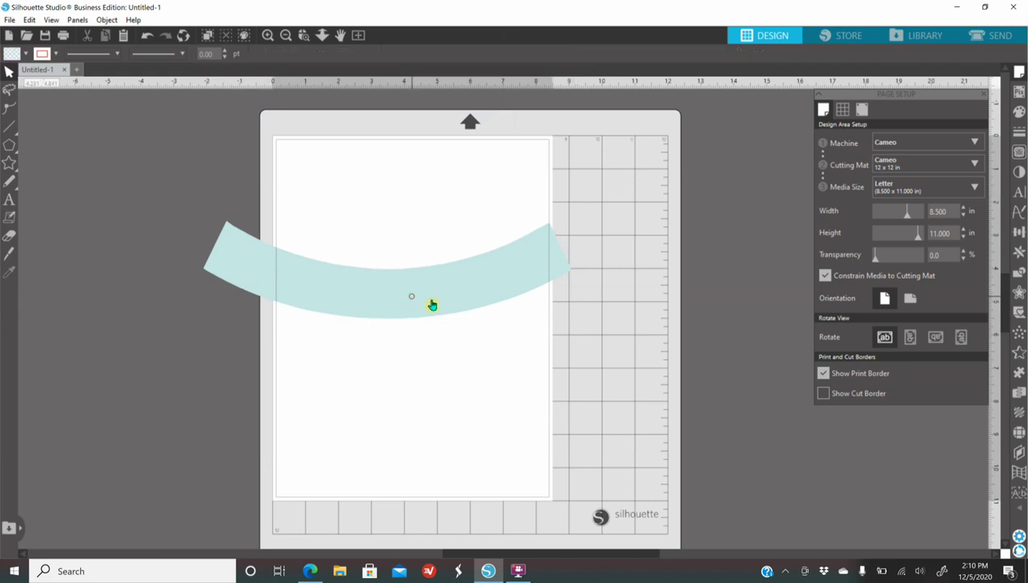
left_click_drag(487, 291, 535, 301)
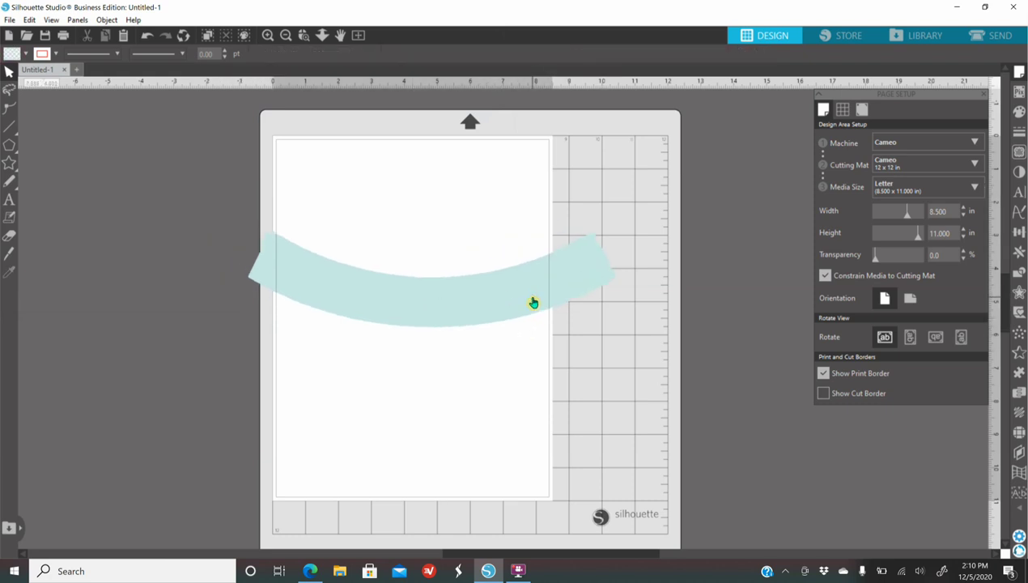
left_click(519, 306)
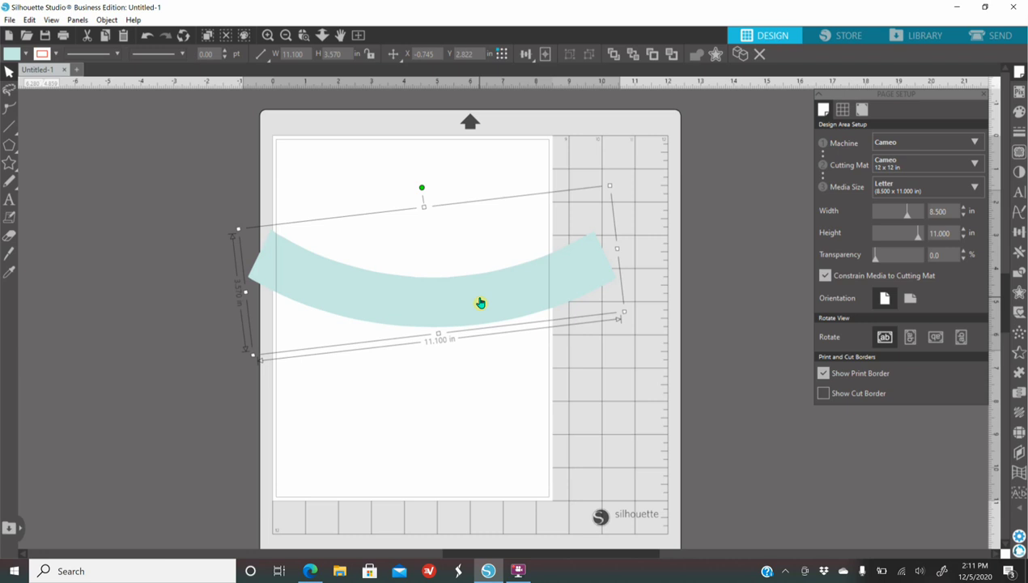
left_click_drag(503, 315, 520, 333)
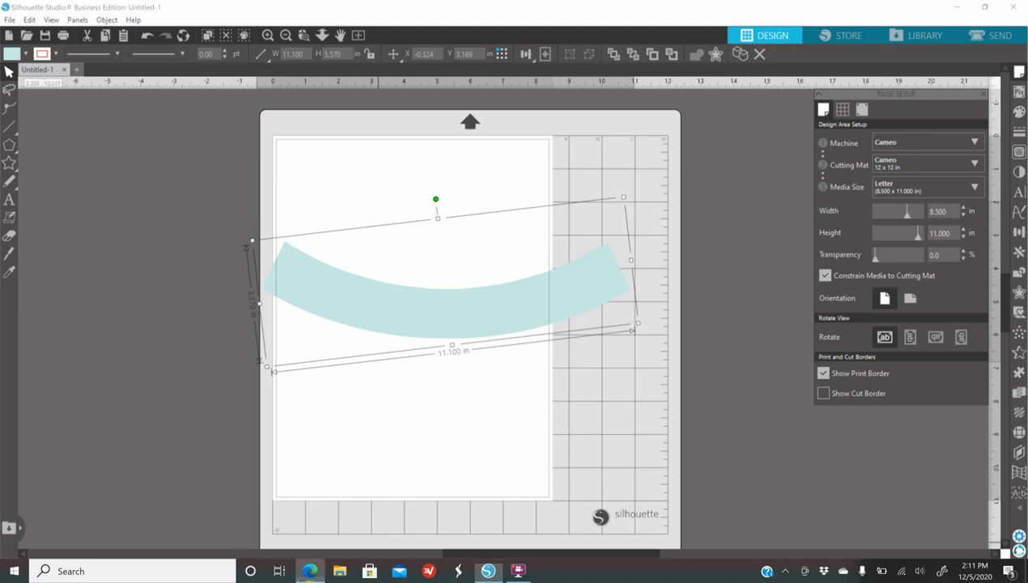
Switch to the browser, find the yellow-green Grinch face pattern among the "grinch wallpaper hd" image results and copy the image
left_click(310, 571)
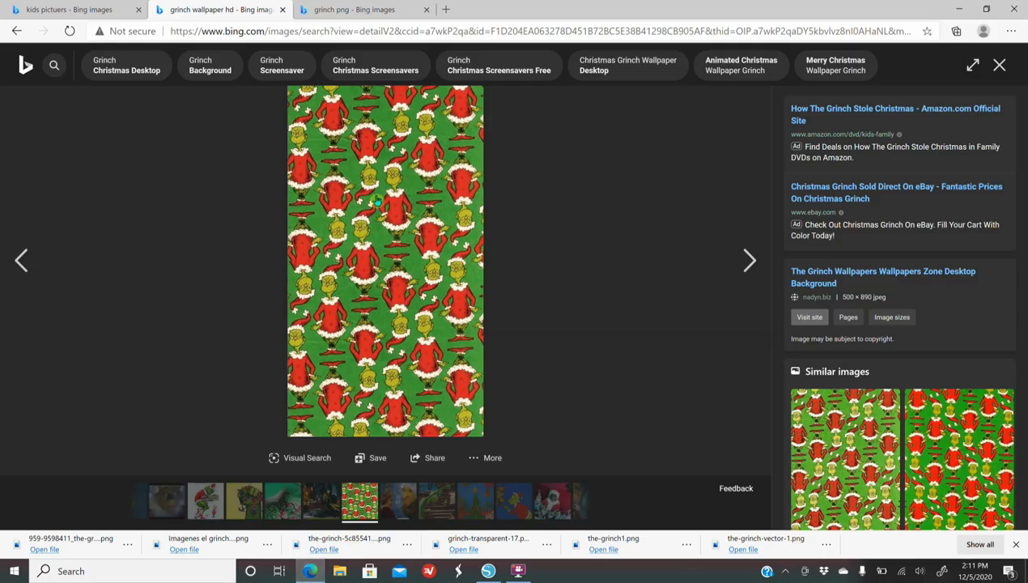
left_click(20, 30)
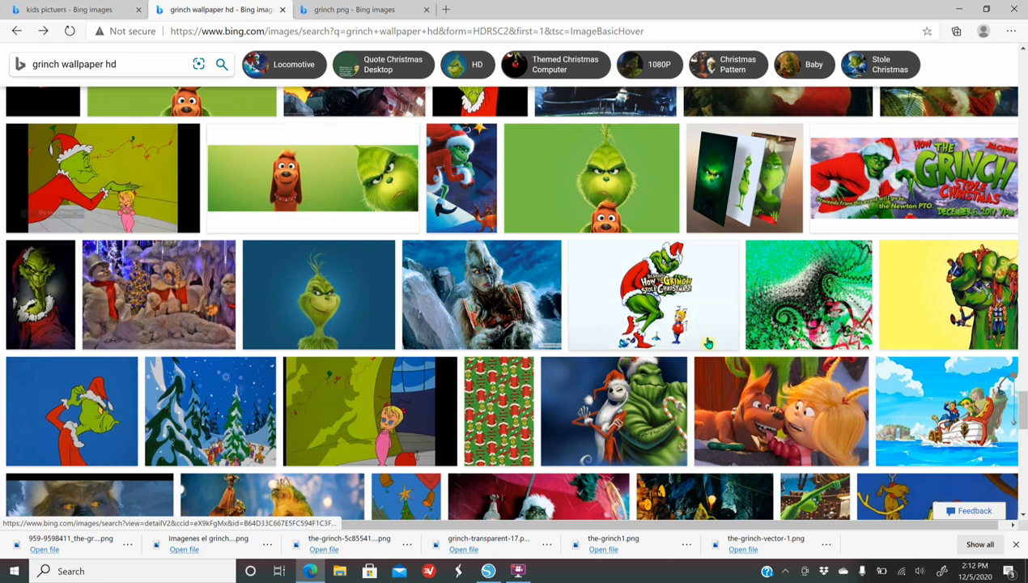
scroll(702, 342, "up", 3)
scroll(697, 338, "up", 3)
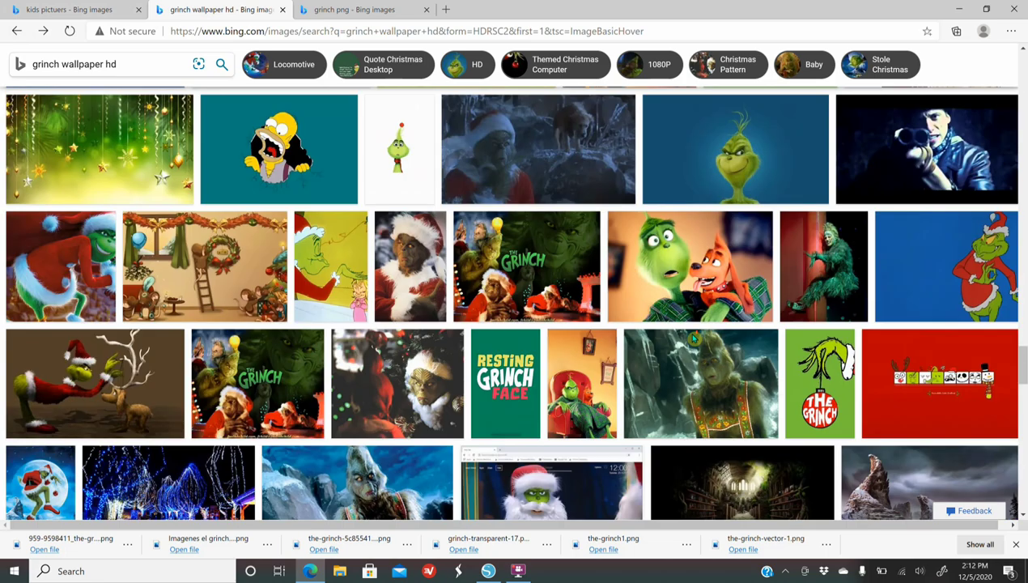
scroll(686, 331, "up", 3)
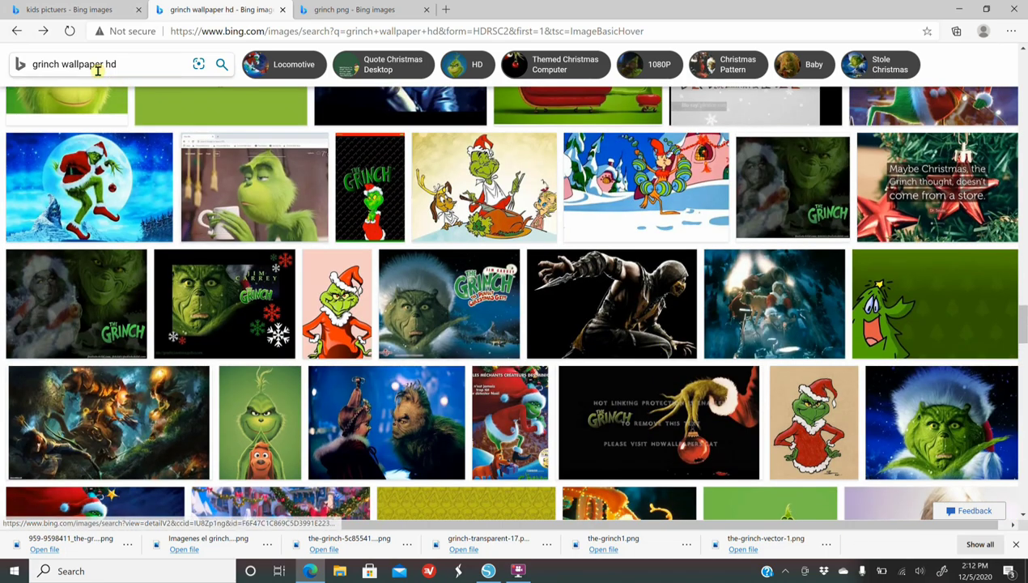
scroll(470, 324, "down", 3)
left_click(484, 251)
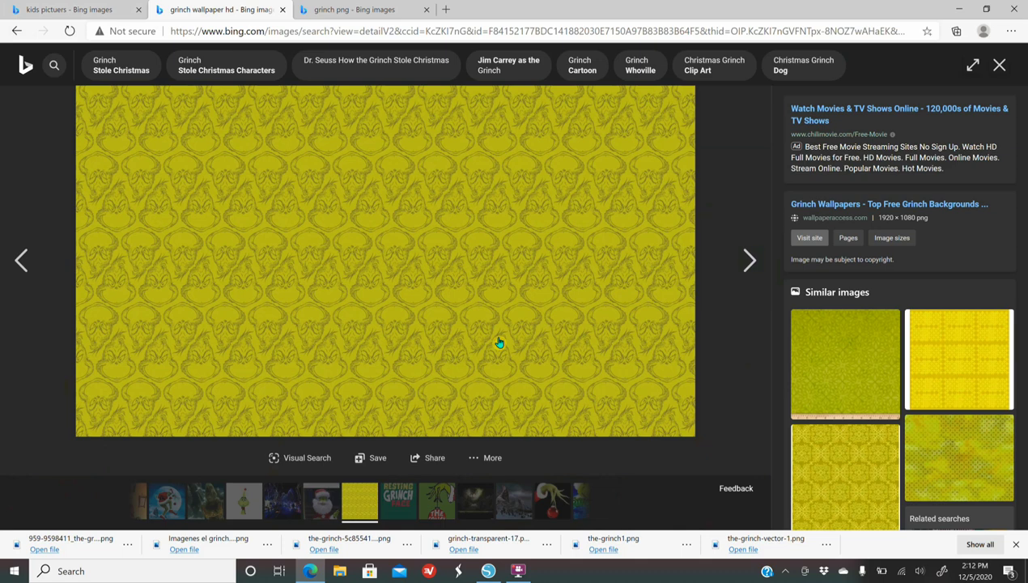
right_click(475, 317)
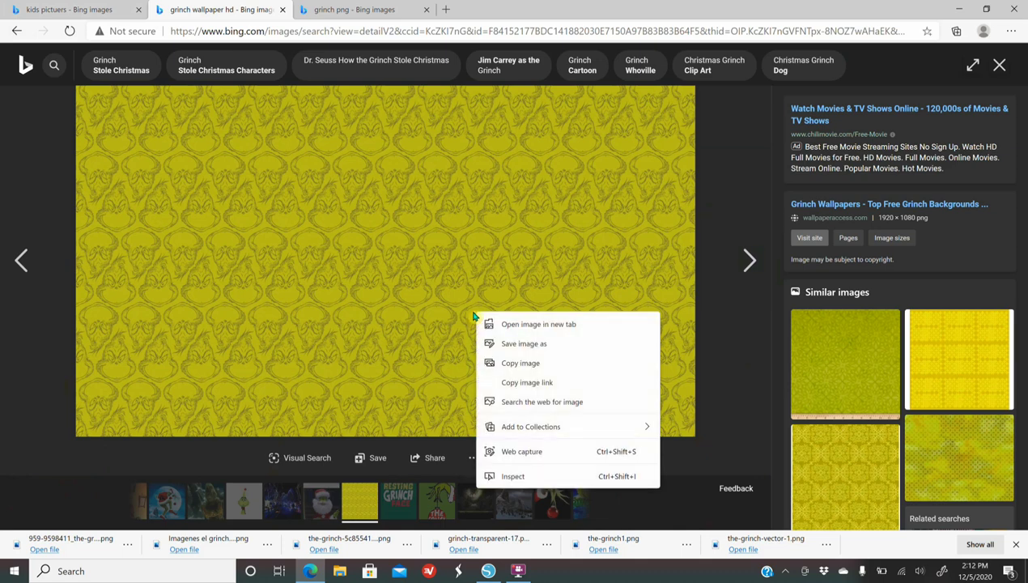
left_click(525, 364)
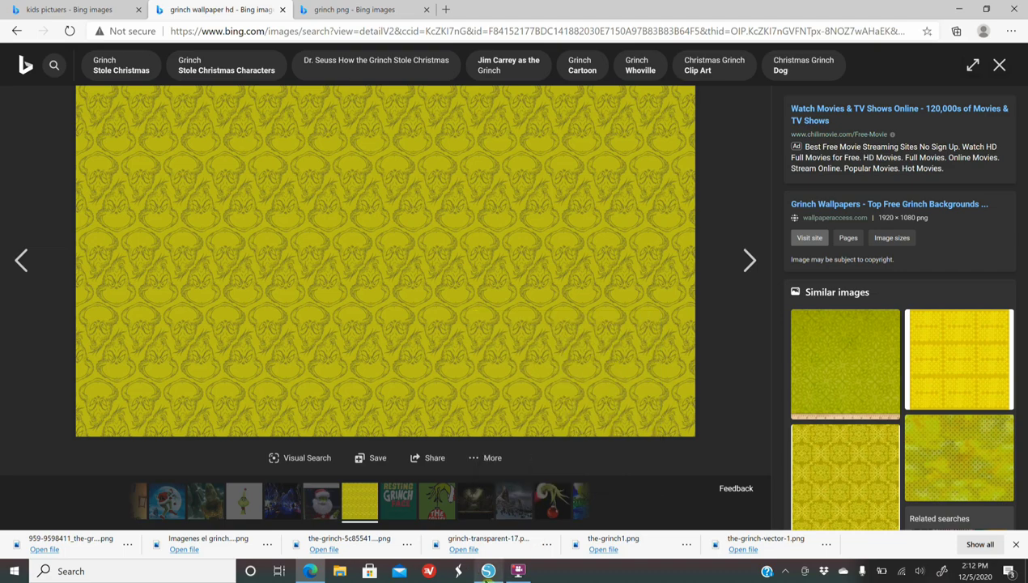
Switch back to Silhouette Studio, paste the copied Grinch pattern and place it over the curved template
left_click(489, 571)
right_click(464, 431)
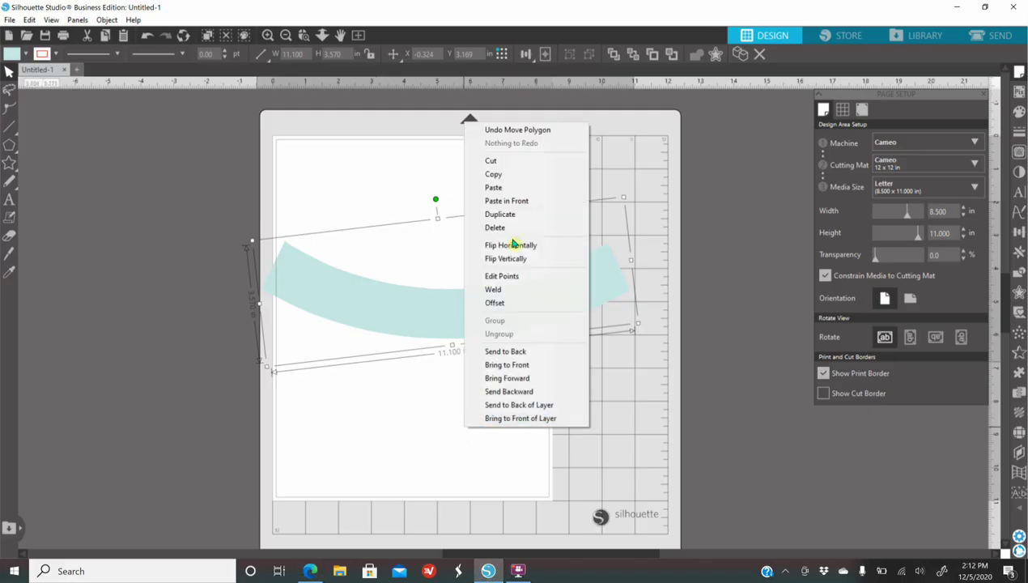
left_click(494, 187)
left_click(785, 457)
left_click_drag(646, 376, 604, 374)
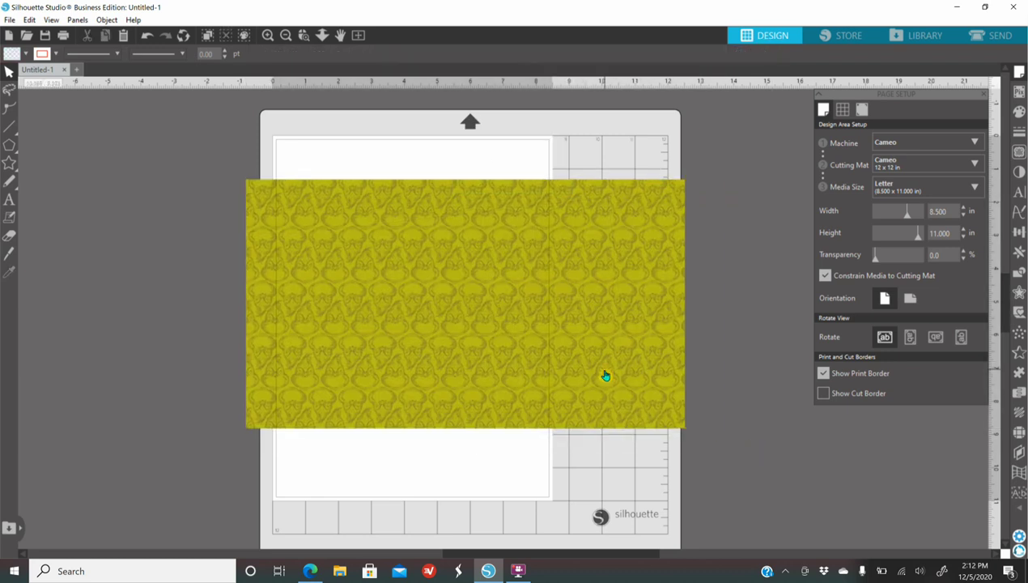
Send the Grinch pattern to the back and shift it so it lies behind the whole curved template
right_click(604, 372)
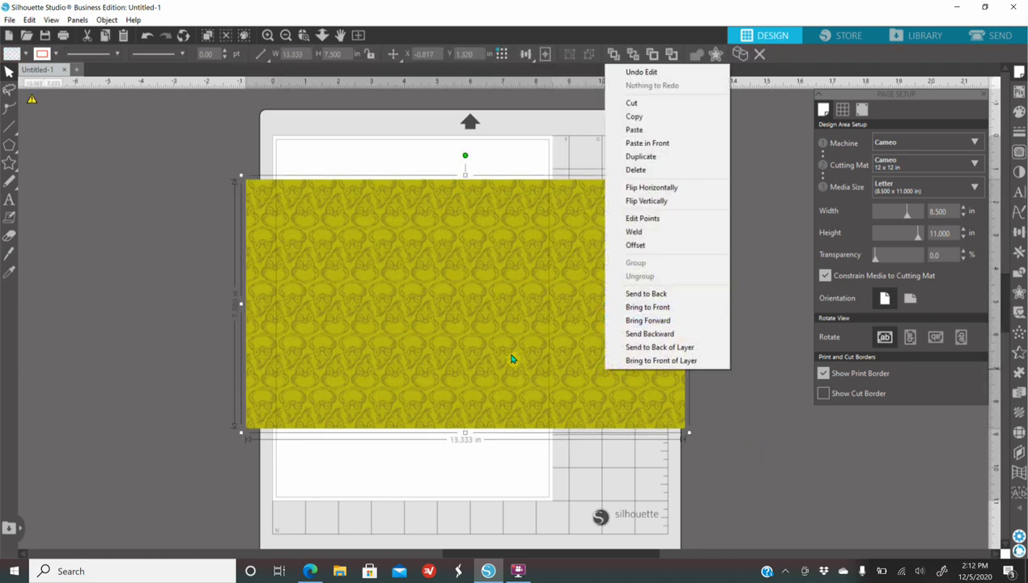
left_click(647, 294)
left_click_drag(614, 392, 602, 385)
left_click(785, 466)
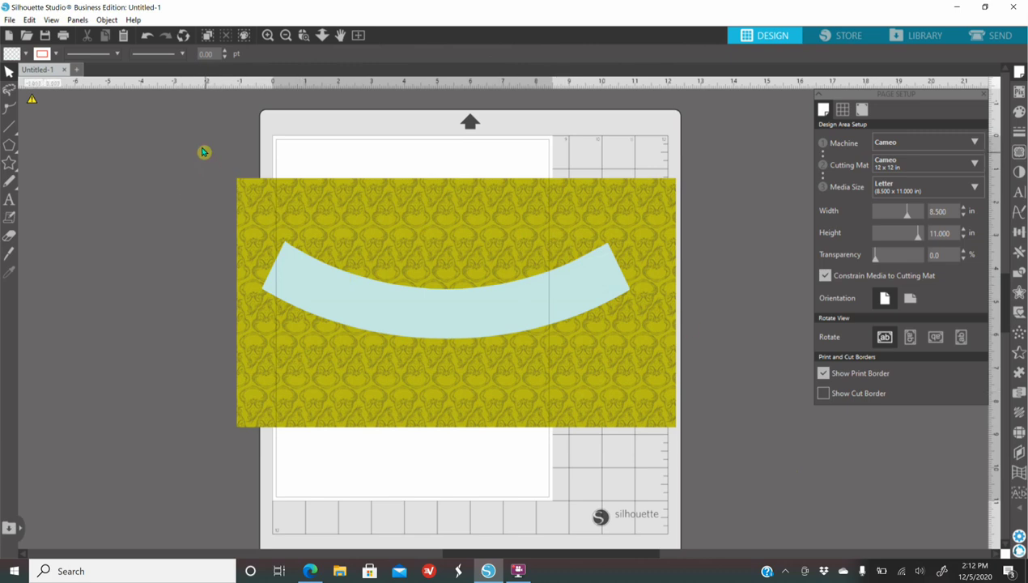
Select the Grinch pattern together with the curved template and crop the pattern to the template's shape
left_click(245, 198)
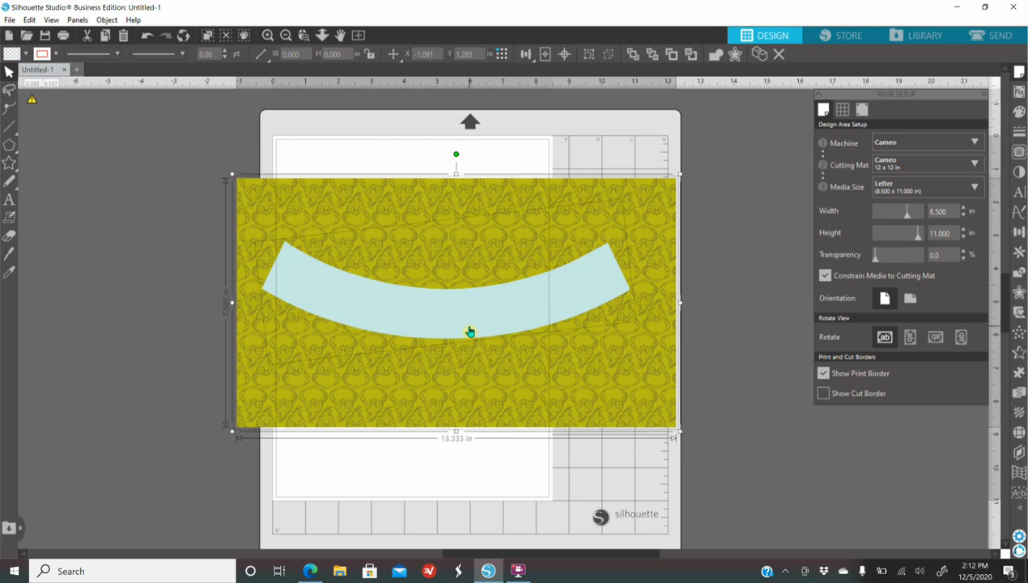
left_click(1019, 274)
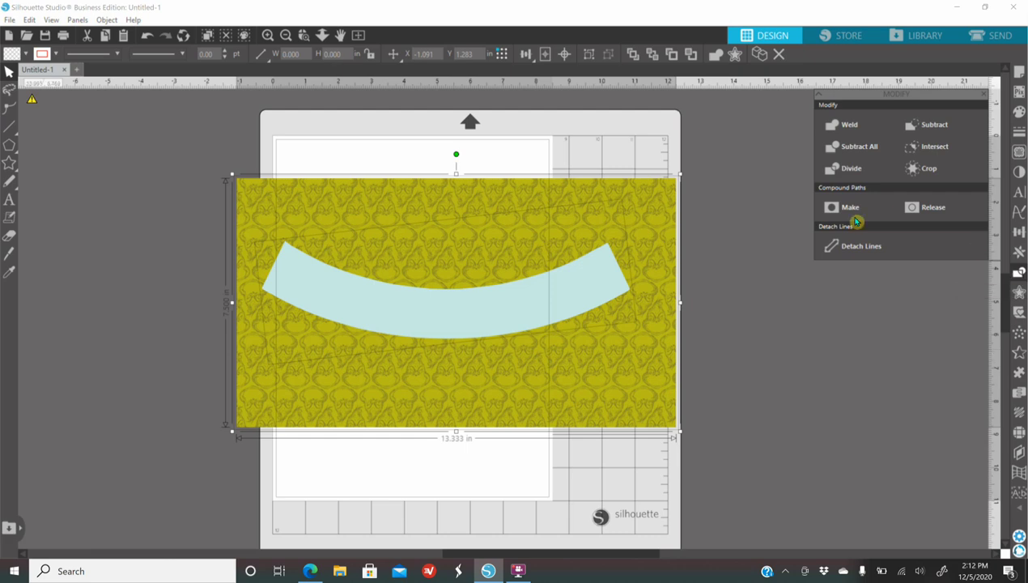
left_click(930, 169)
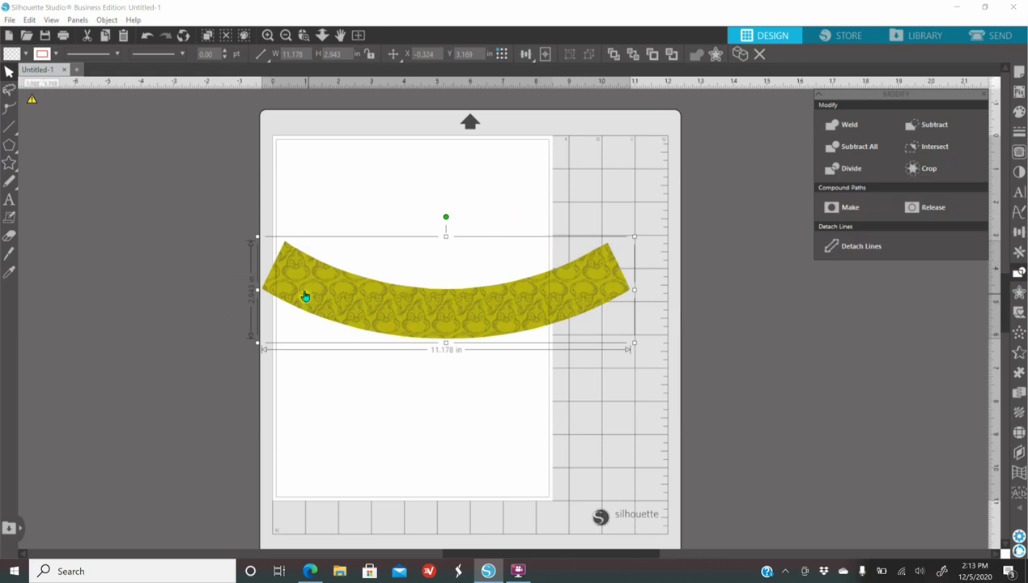
left_click(763, 382)
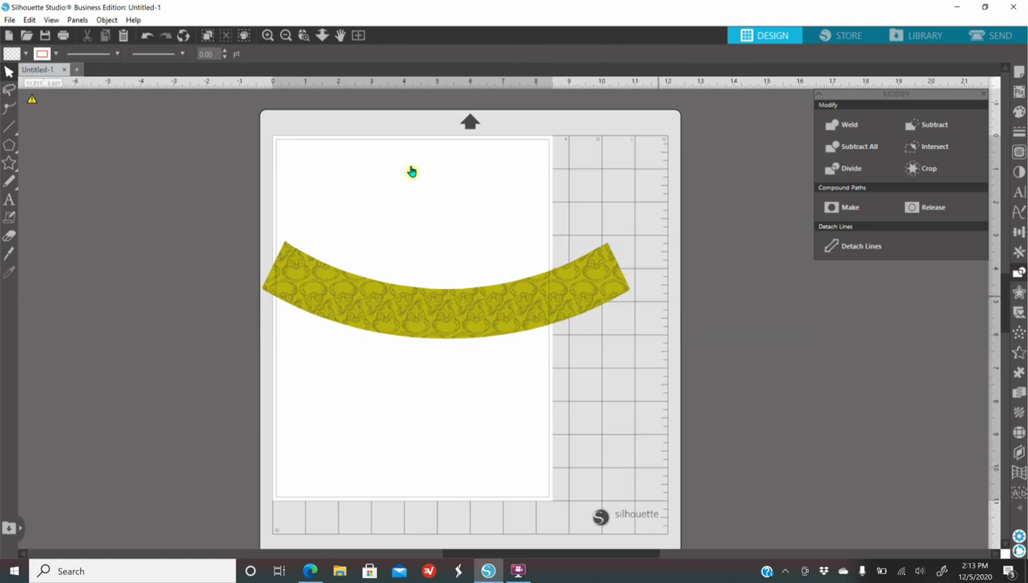
Draw a rectangle about 2.1 by 0.7 in above the curved band and set its width to 3 in
mouse_move(5, 148)
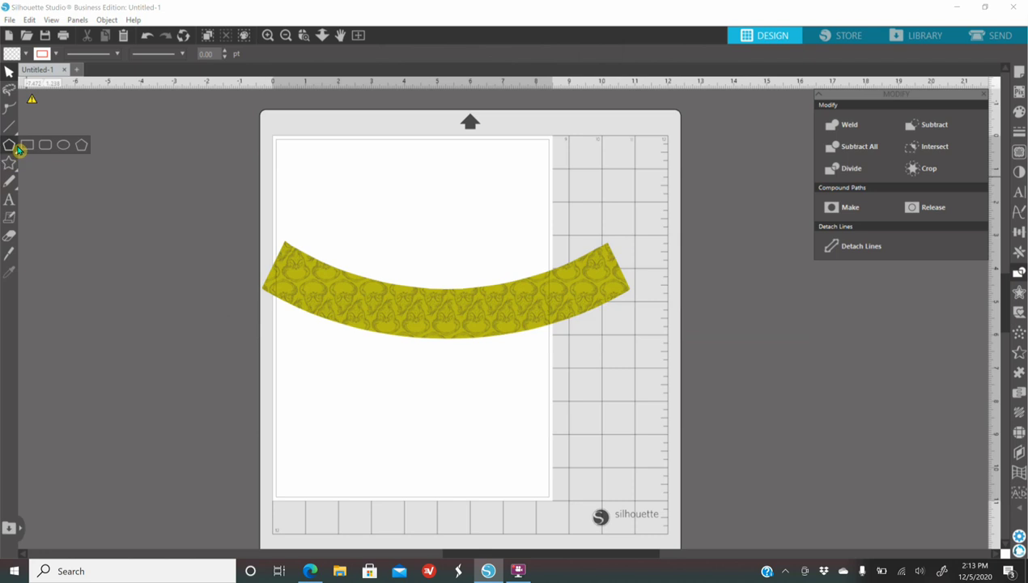
left_click(29, 144)
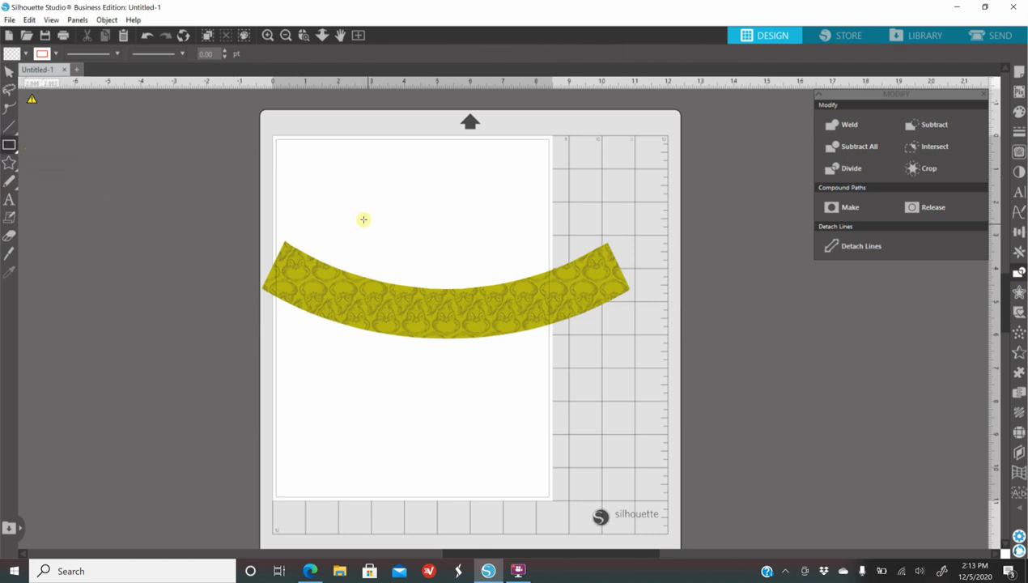
left_click_drag(421, 229, 499, 256)
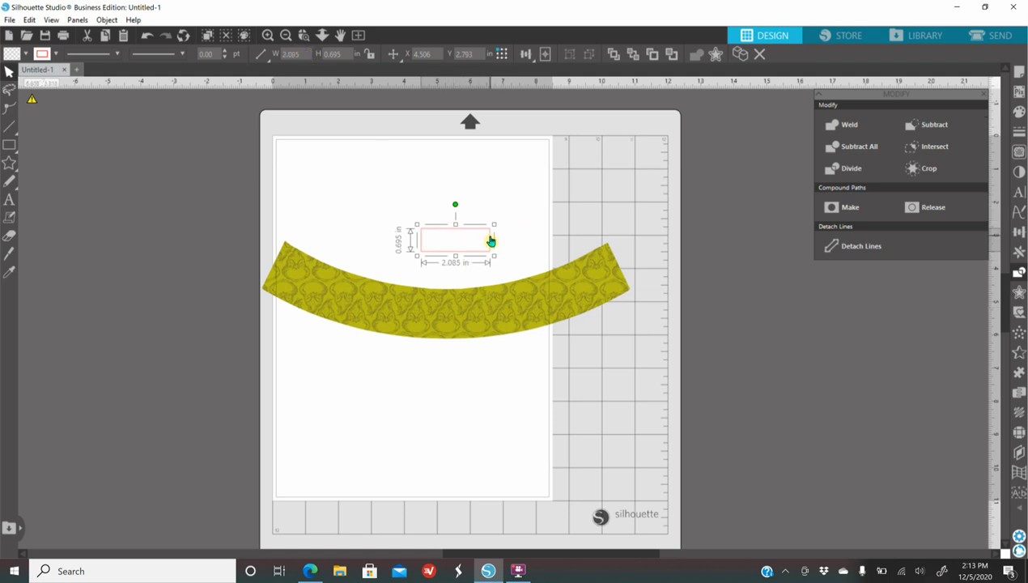
double_click(301, 55)
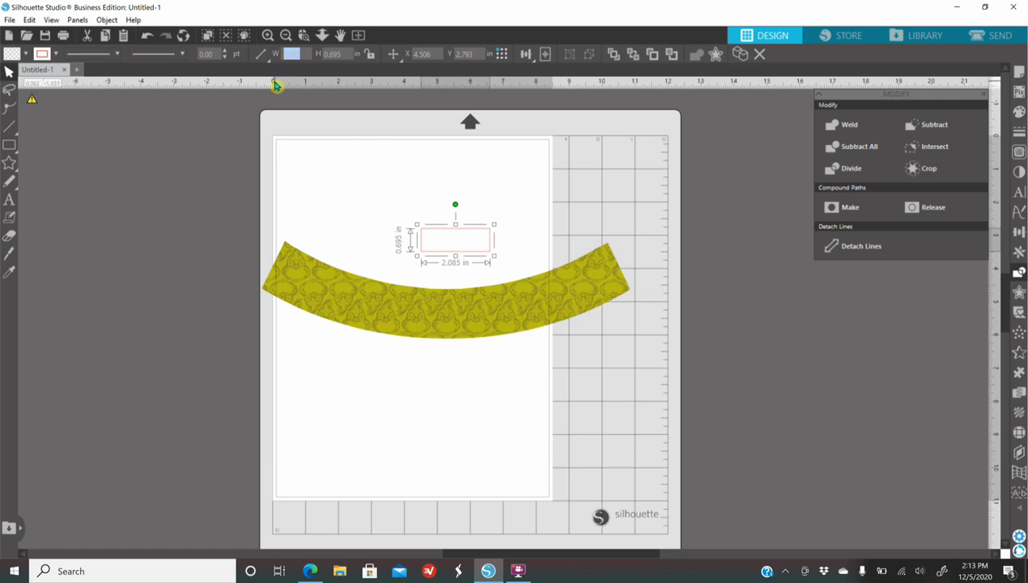
type("3")
key("Return")
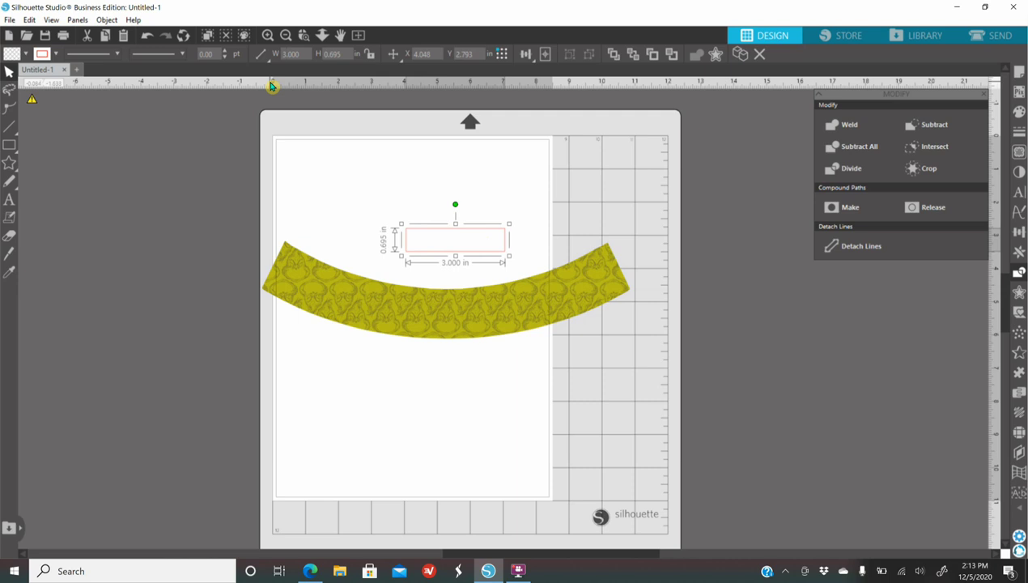
Fill the 3 in rectangle with black and move it slightly down and left, just above the curved band
left_click(1019, 111)
left_click(857, 140)
left_click_drag(485, 240, 470, 249)
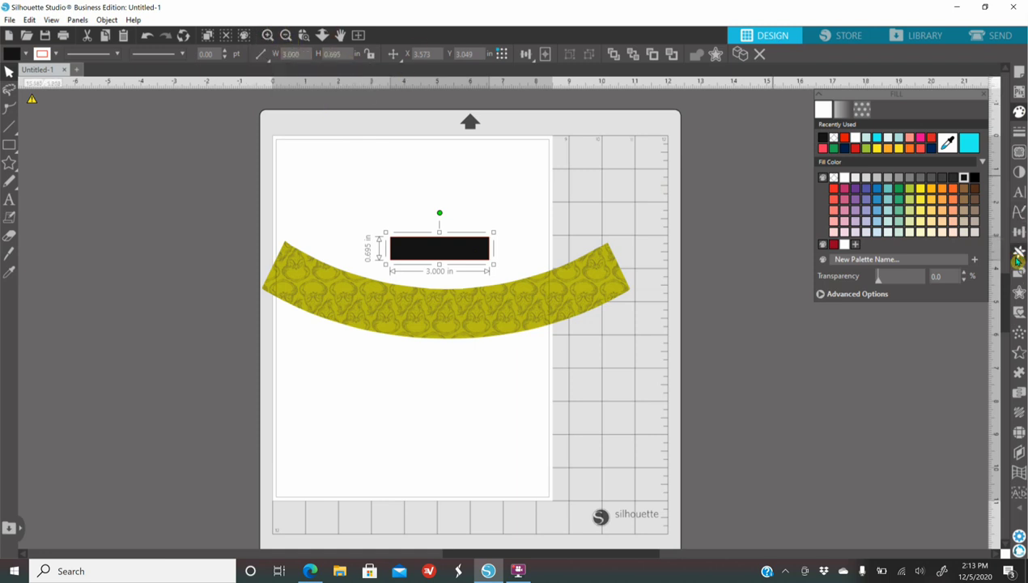
Center the black rectangle and the Grinch-patterned curved band on each other
left_click(1019, 232)
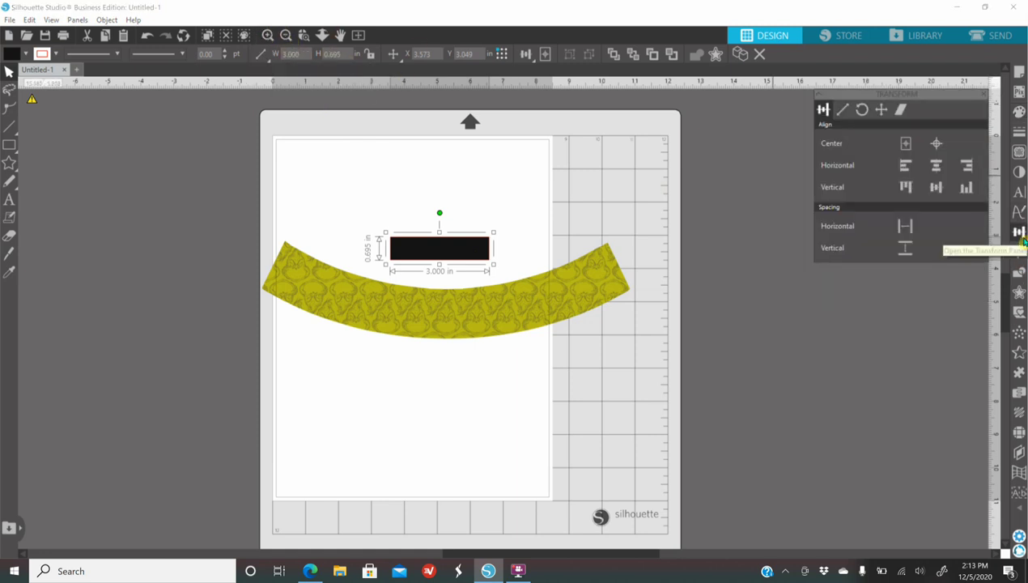
left_click(903, 110)
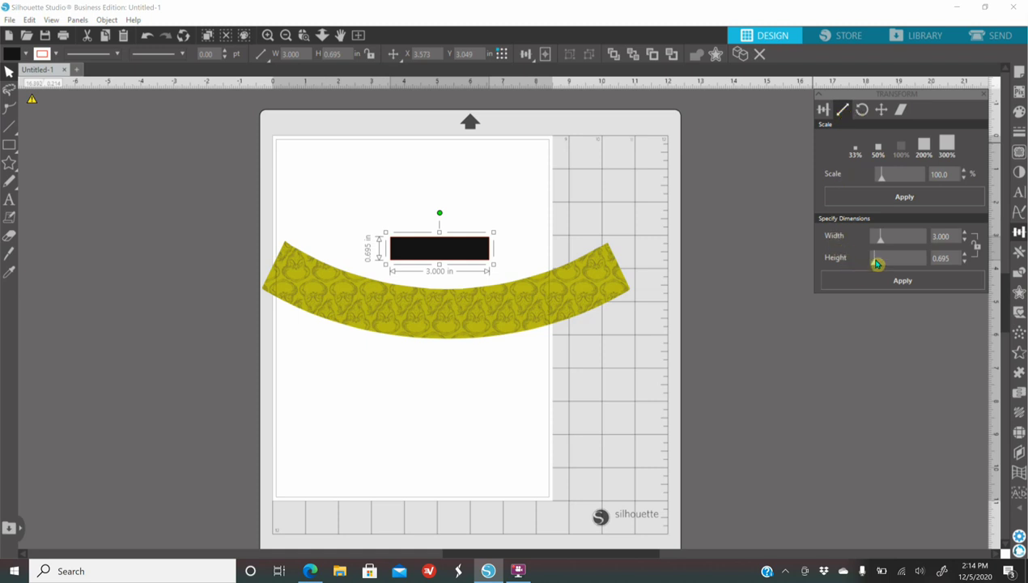
left_click(984, 248)
left_click_drag(241, 184, 707, 423)
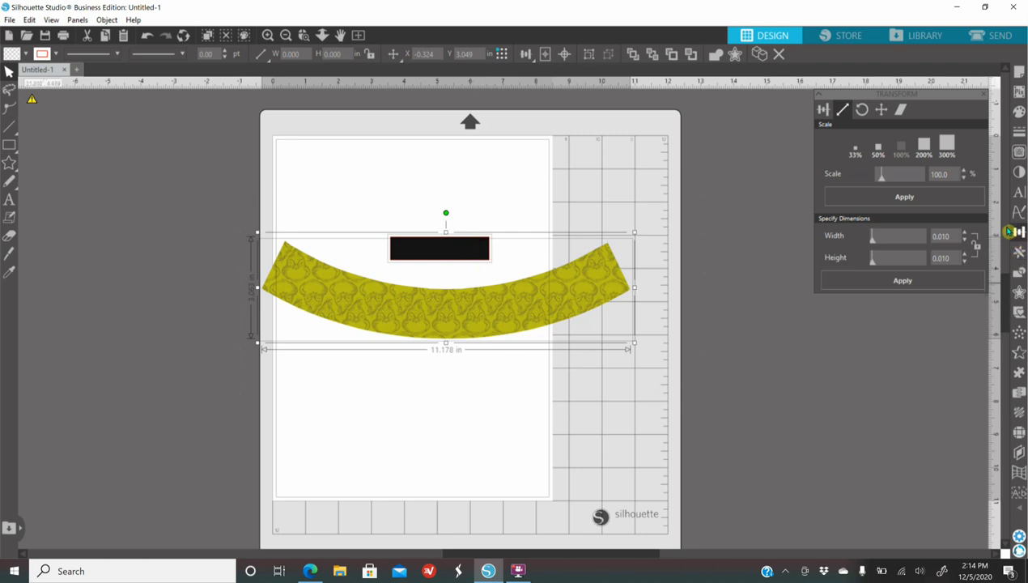
left_click(1020, 232)
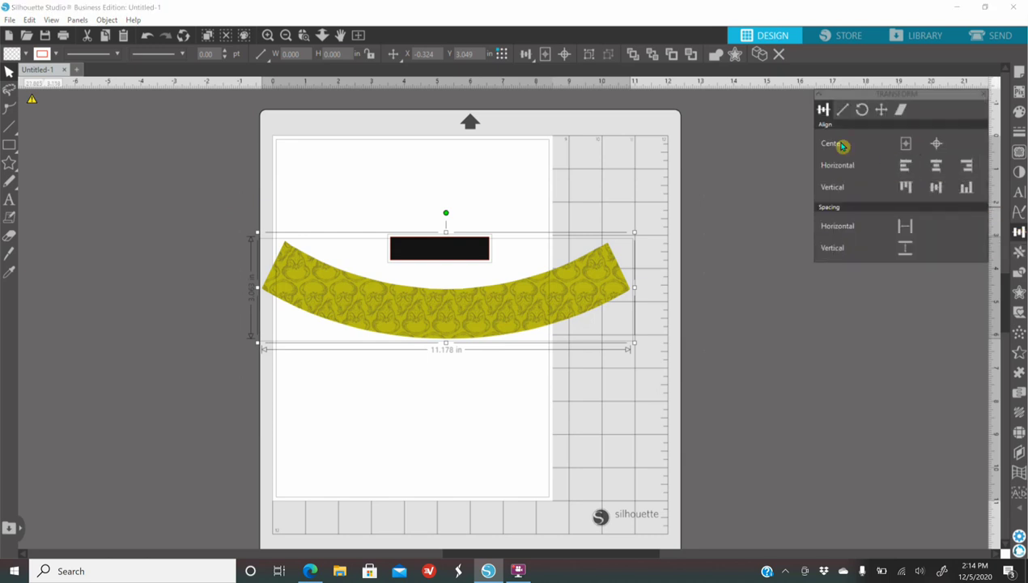
left_click(935, 143)
left_click(757, 351)
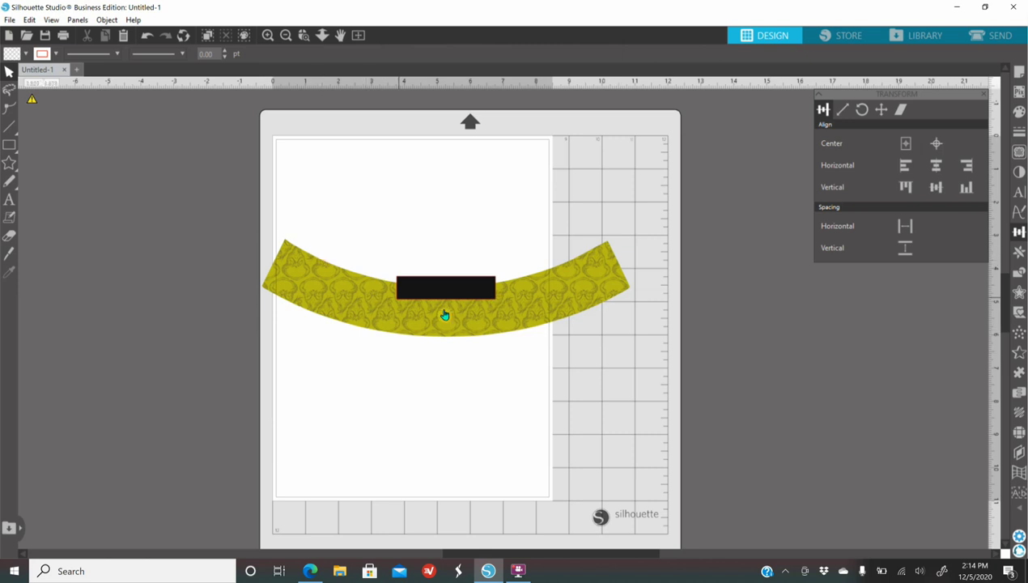
Nudge the black rectangle straight up until it sits just above the middle of the curved band's upper edge
left_click(483, 293)
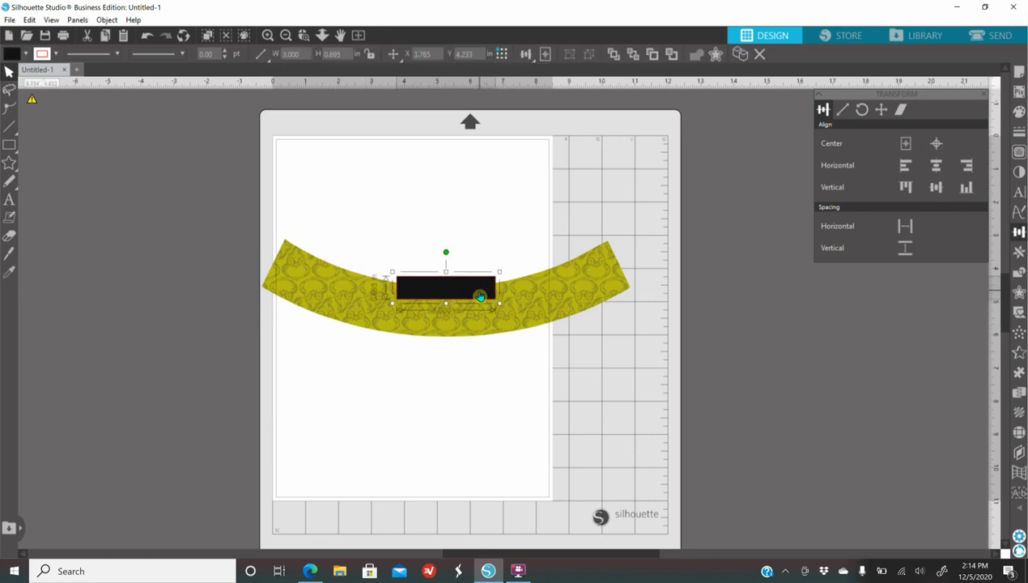
key("Up")
key("Up")
key("Up")
key("Up")
key("Up")
key("Up")
key("Up")
key("Up")
key("Up")
key("Up")
key("Up")
key("Up")
key("Up")
key("Up")
key("Up")
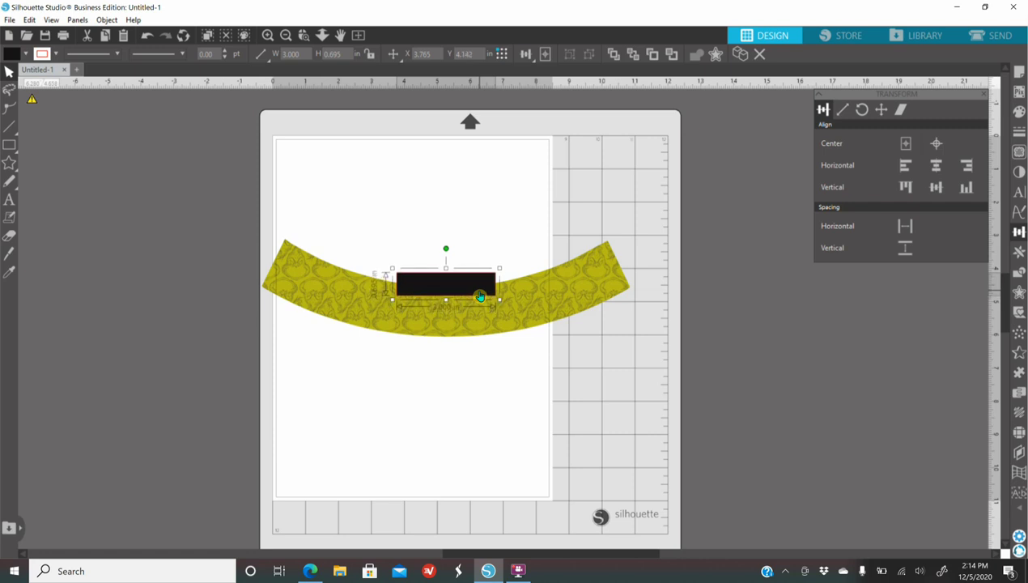
key("Up")
key("Up")
key("Up")
key("Up")
key("Up")
key("Up")
key("Up")
key("Up")
key("Up")
key("Up")
key("Up")
key("Up")
key("Up")
key("Up")
key("Up")
key("Up")
key("Up")
key("Up")
key("Up")
key("Up")
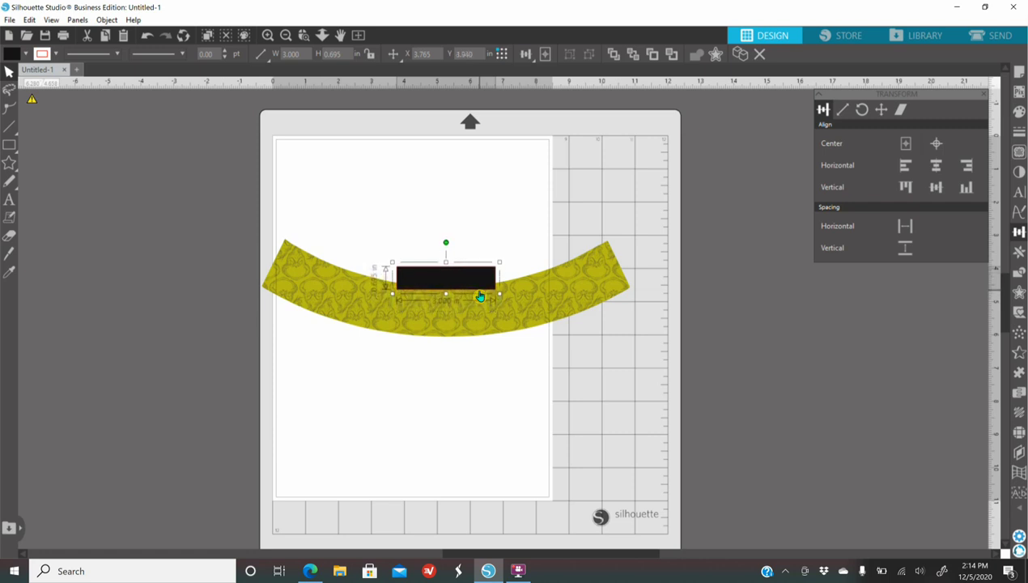
key("Up")
key("Up")
key("Up")
key("Up")
key("Up")
key("Up")
key("Up")
key("Up")
key("Up")
key("Up")
key("Up")
key("Up")
key("Up")
key("Up")
key("Up")
key("Up")
key("Up")
key("Up")
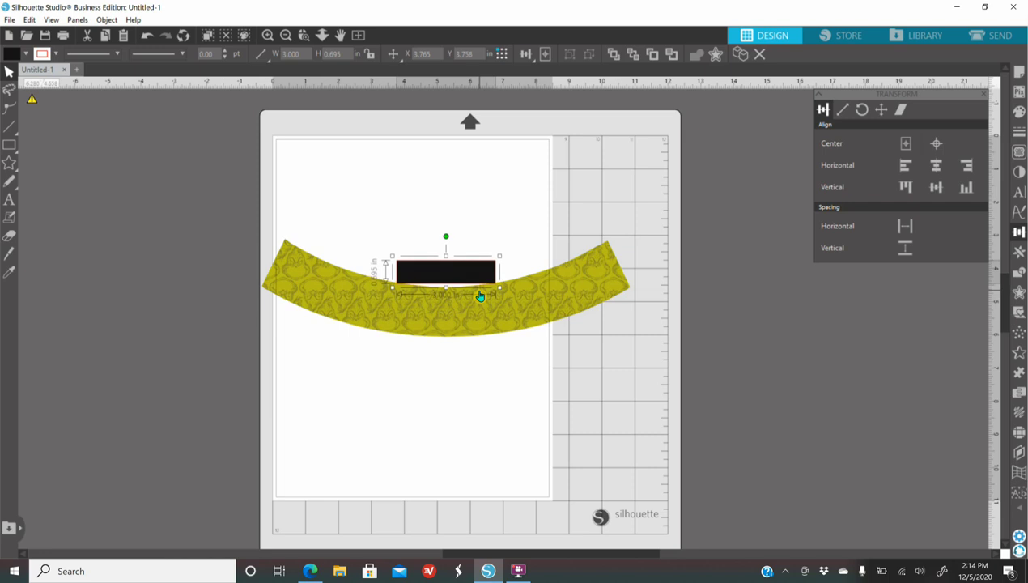
key("Up")
key("Up")
key("Up")
key("Up")
key("Up")
key("Up")
key("Up")
key("Up")
key("Up")
key("Up")
key("Up")
key("Up")
key("Up")
key("Up")
key("Up")
key("Up")
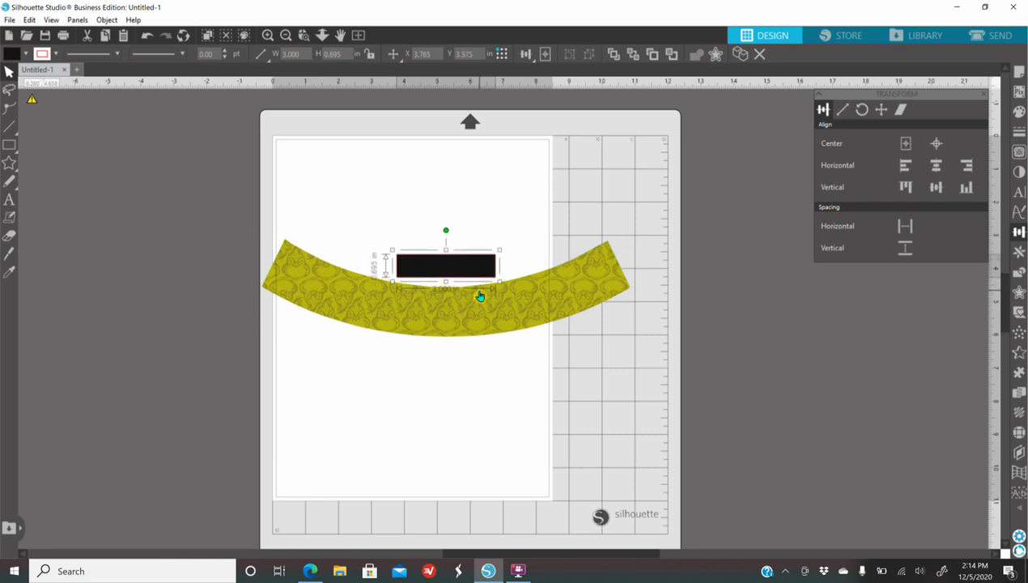
key("Down")
key("Down")
key("Down")
key("Down")
key("Down")
key("Down")
key("Down")
key("Down")
key("Down")
key("Down")
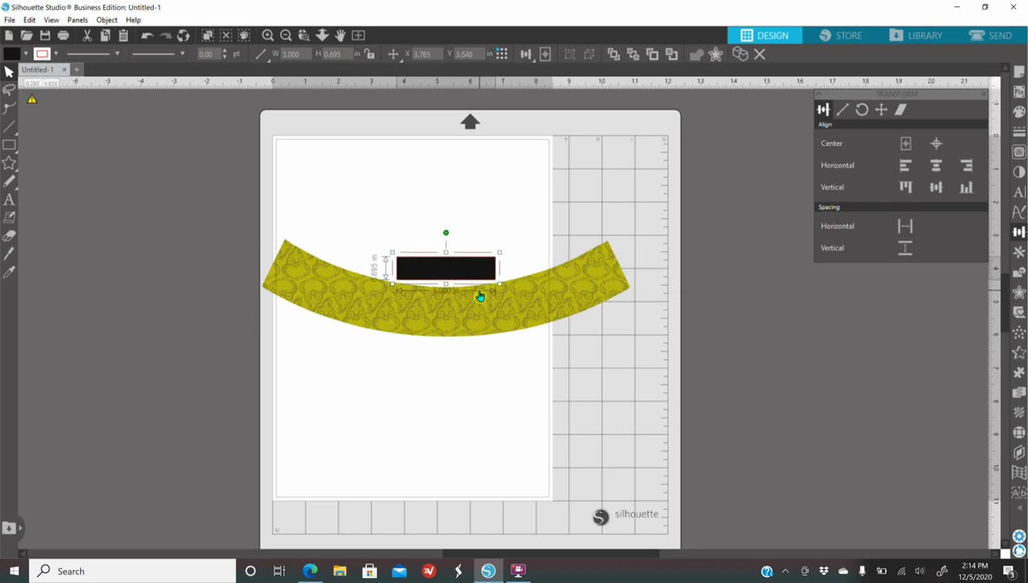
left_click(792, 399)
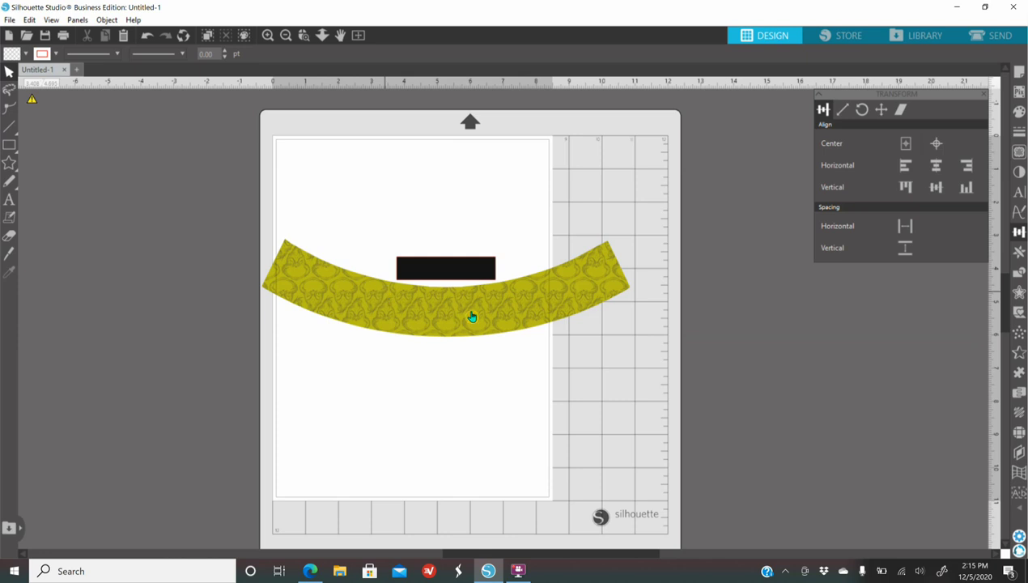
Prepare new text in the Amarillo font with a red fill
left_click(8, 201)
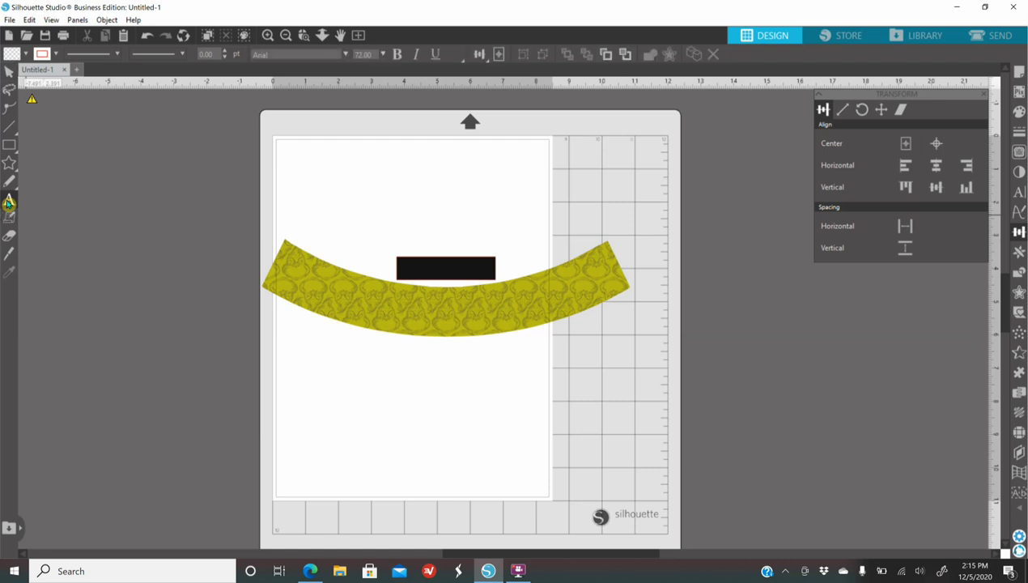
left_click(1020, 192)
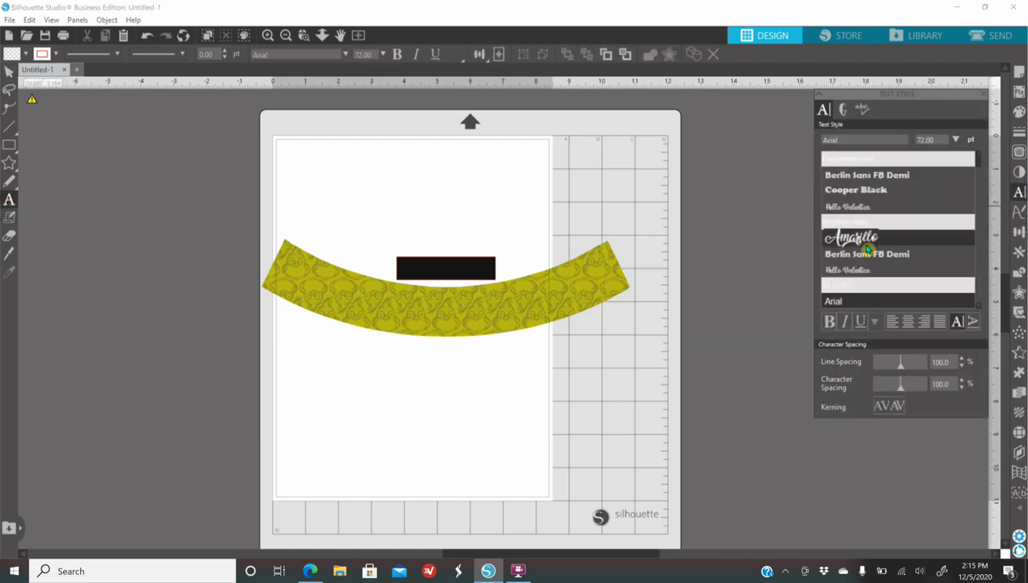
left_click(855, 240)
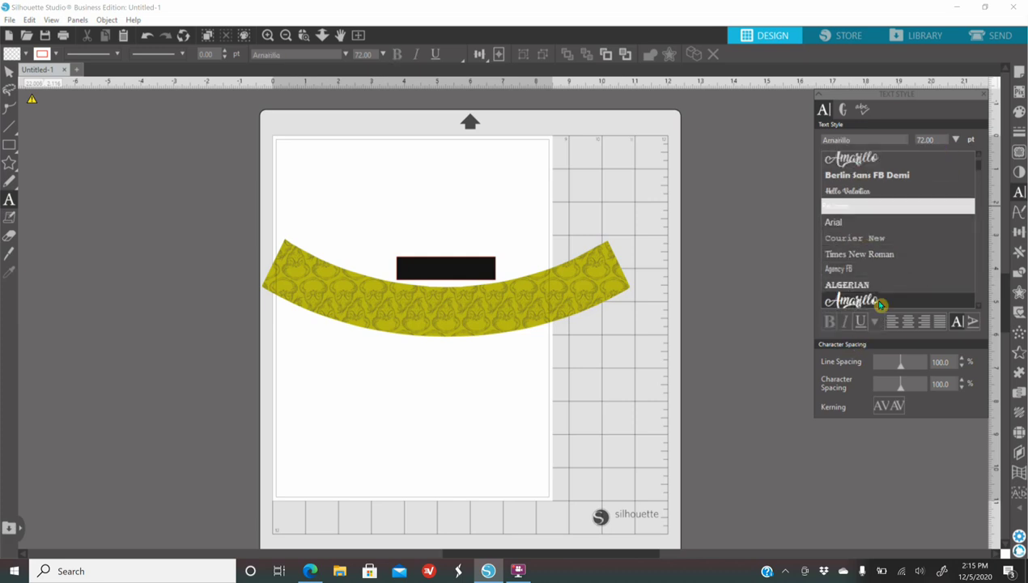
left_click(1022, 112)
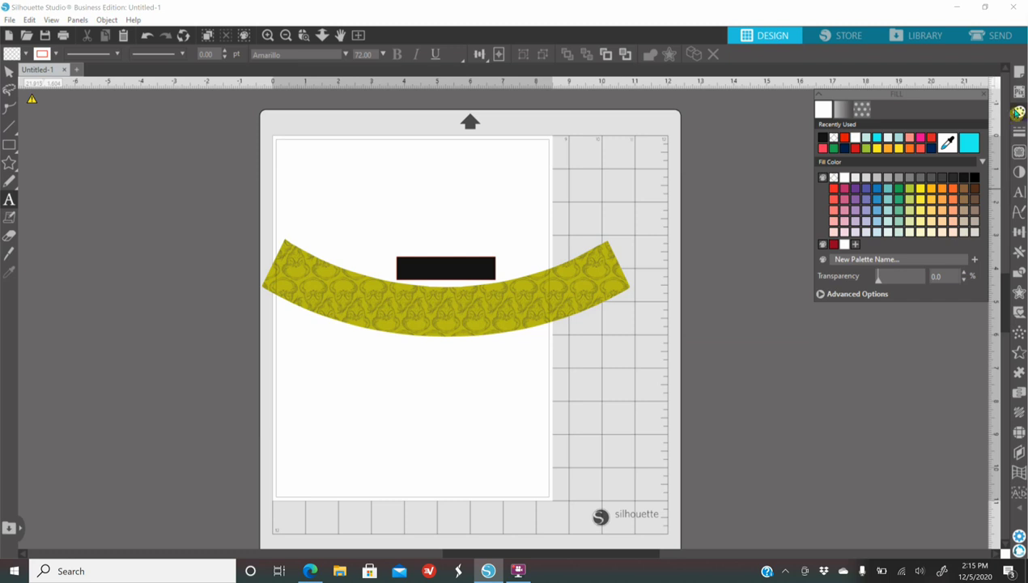
left_click(847, 139)
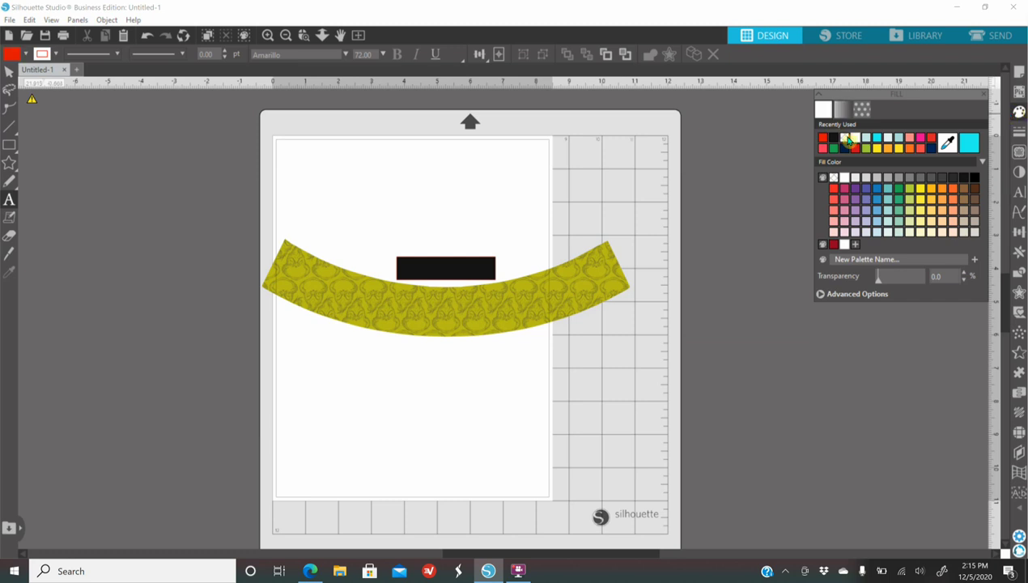
Add the text "Merry Christmas 2020" below the curved band, with a line break after "Merry"
left_click(414, 393)
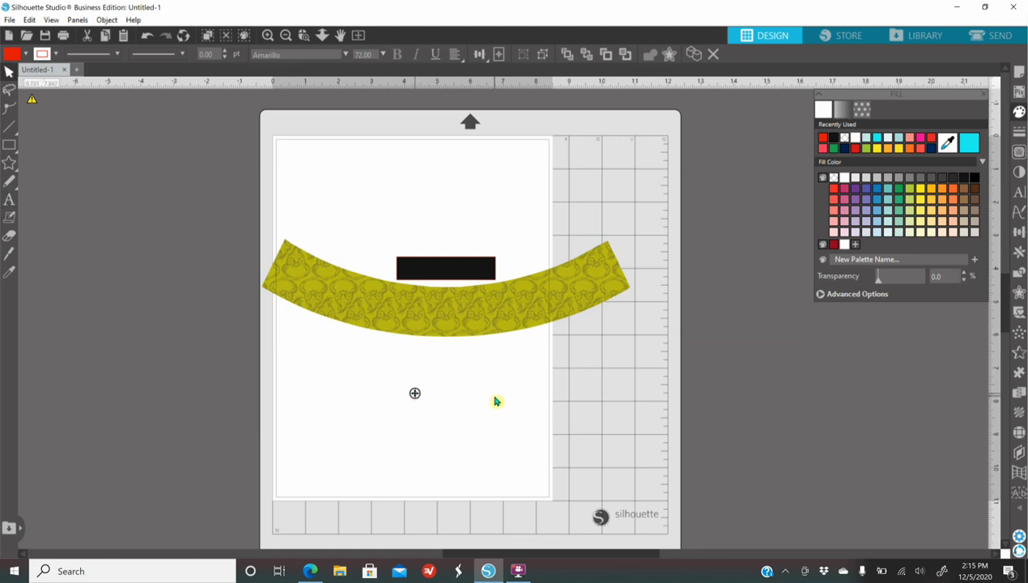
type("Merry")
key("Return")
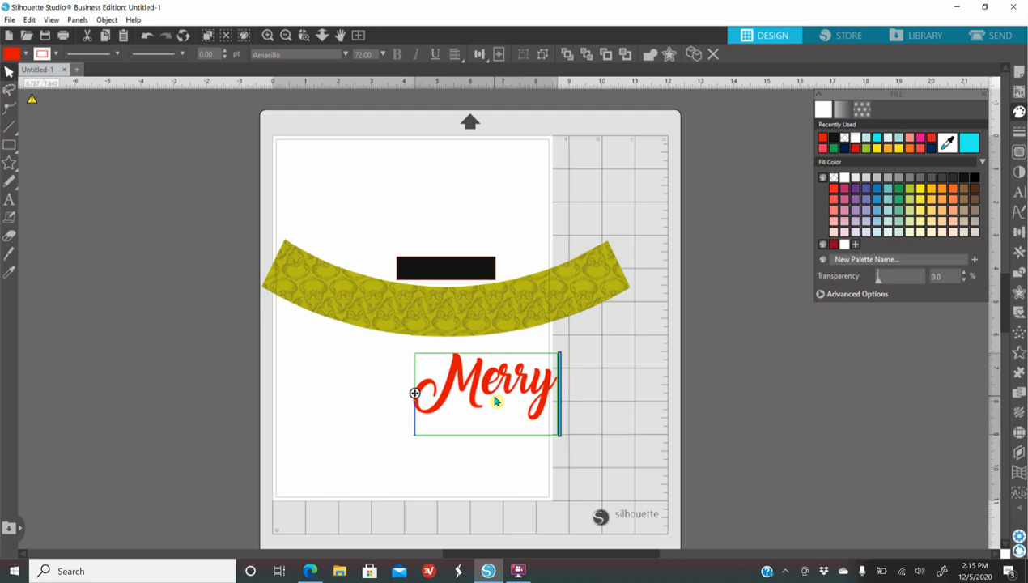
type("Chr")
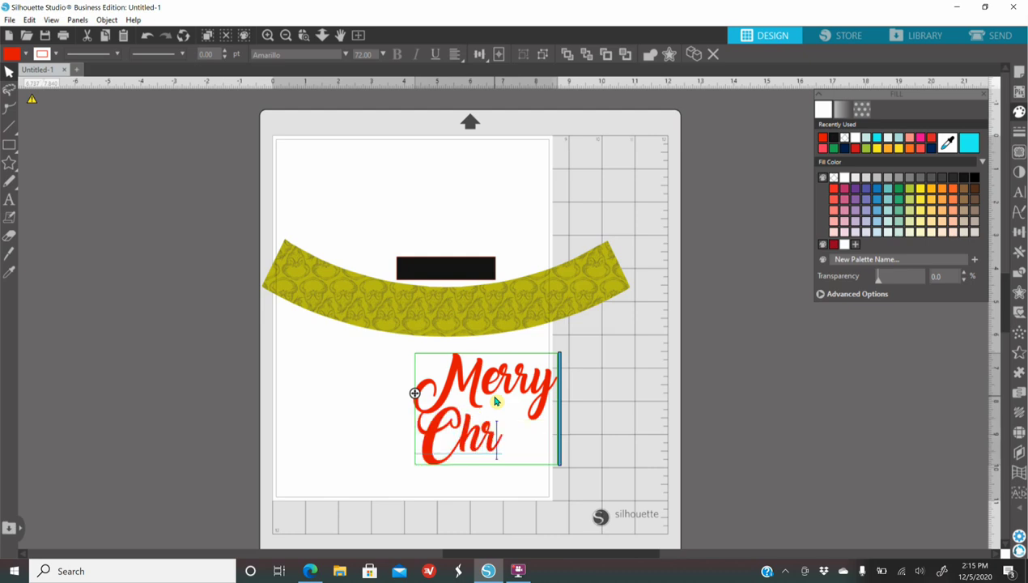
type("istmas")
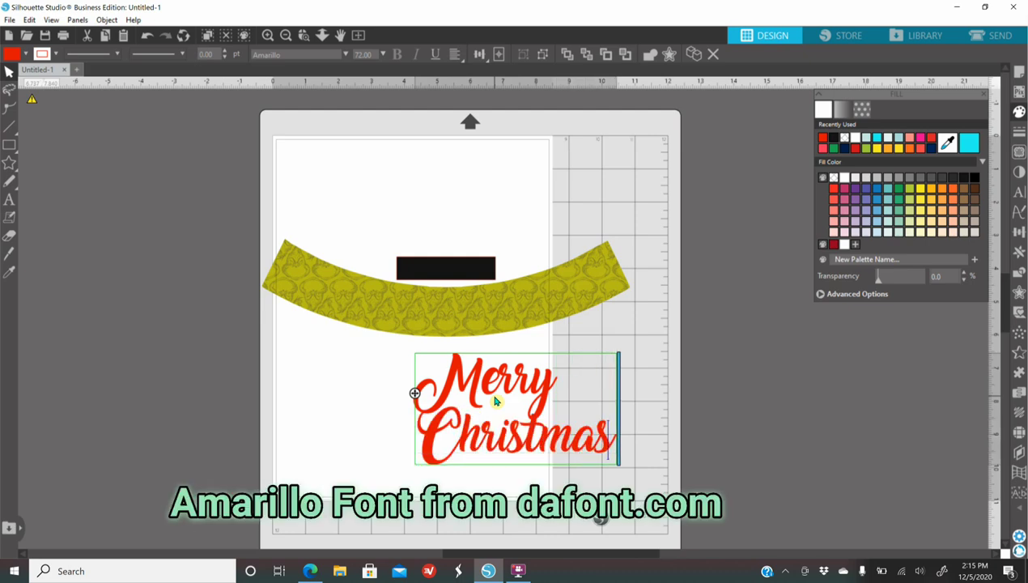
type(" 2020")
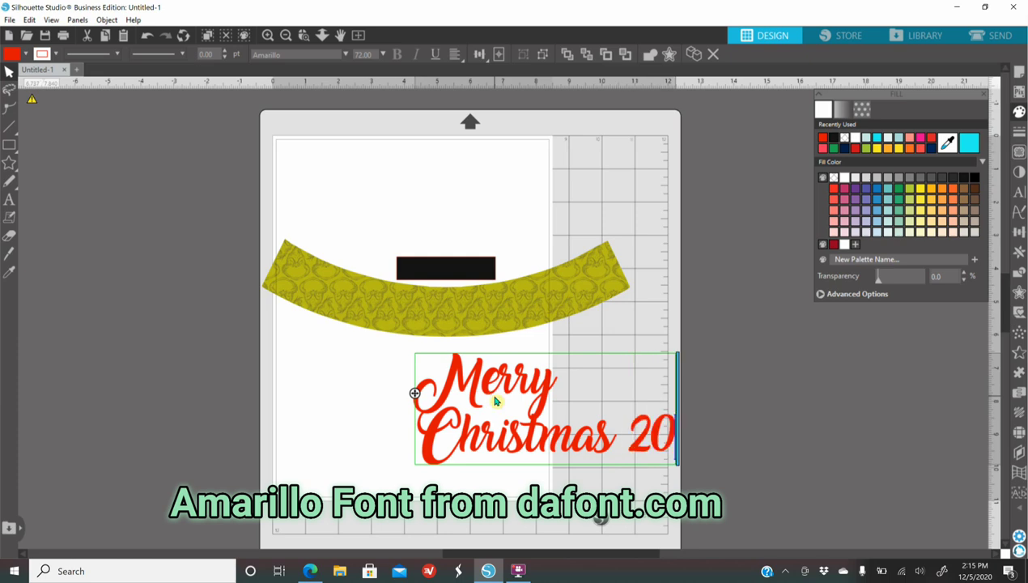
left_click(324, 427)
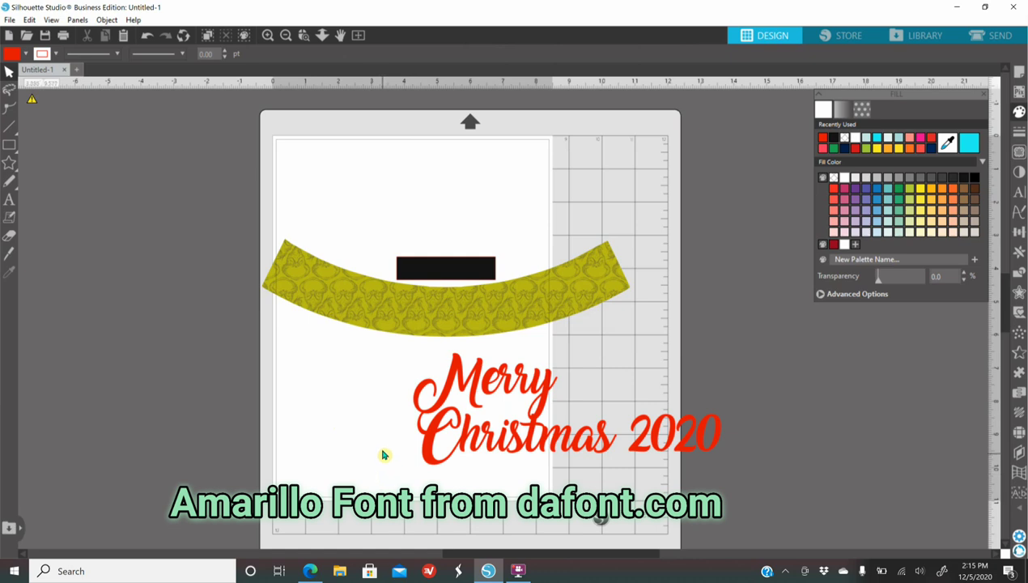
Center-justify the Merry Christmas text, move it onto the middle of the curved band and scale it down to about 3.1 in wide
left_click(436, 436)
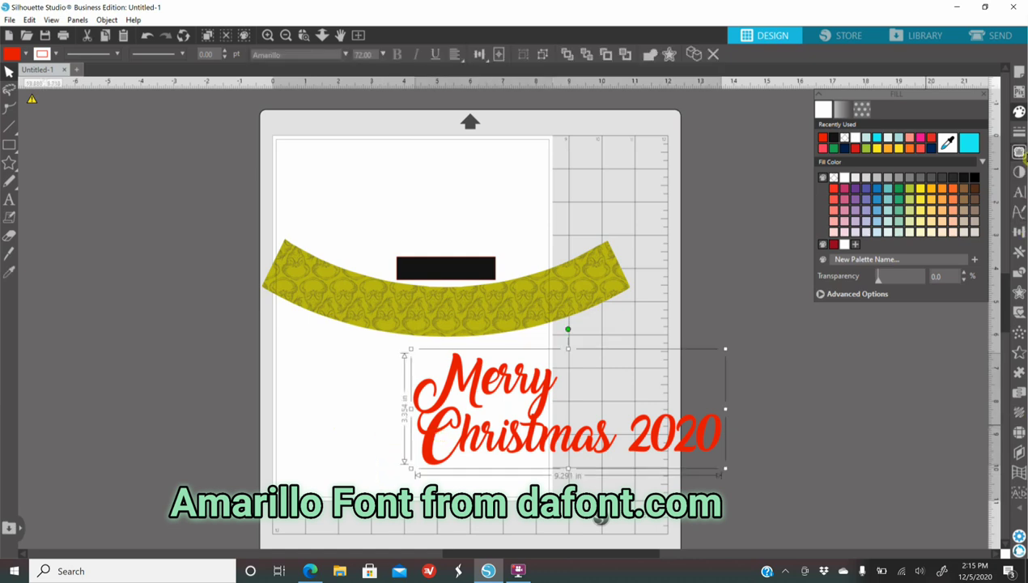
left_click(1021, 195)
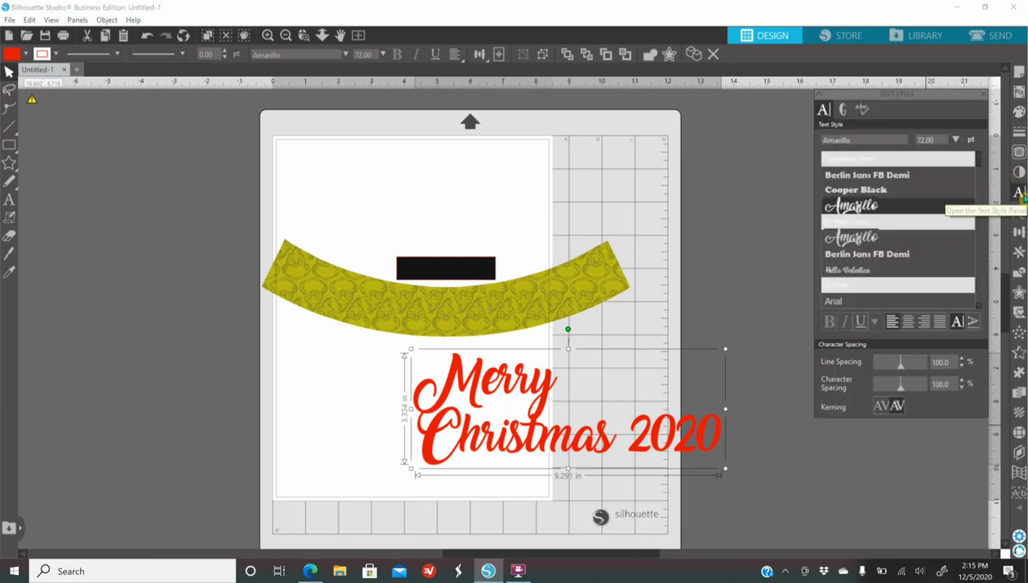
left_click(909, 321)
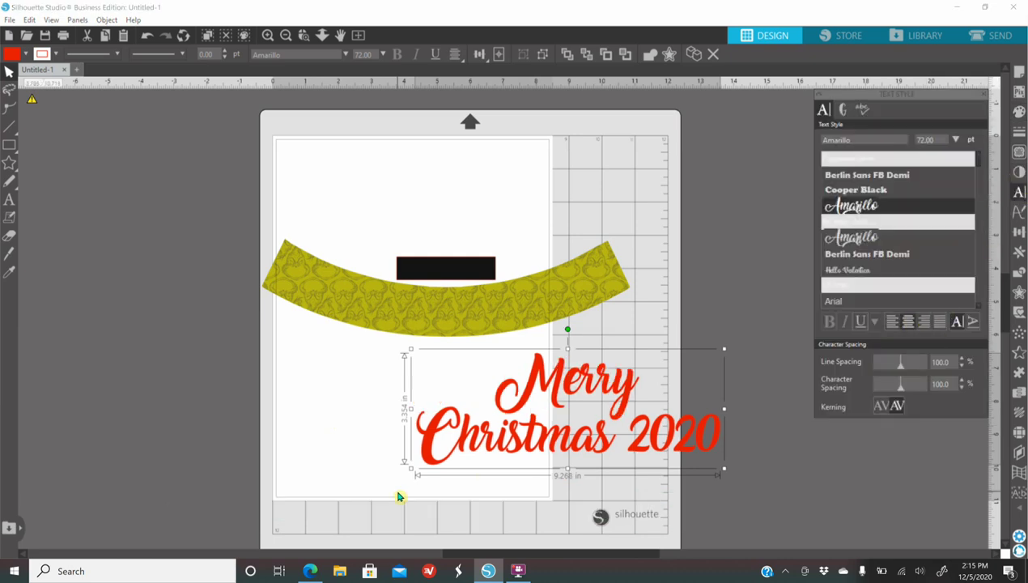
left_click_drag(523, 450, 403, 380)
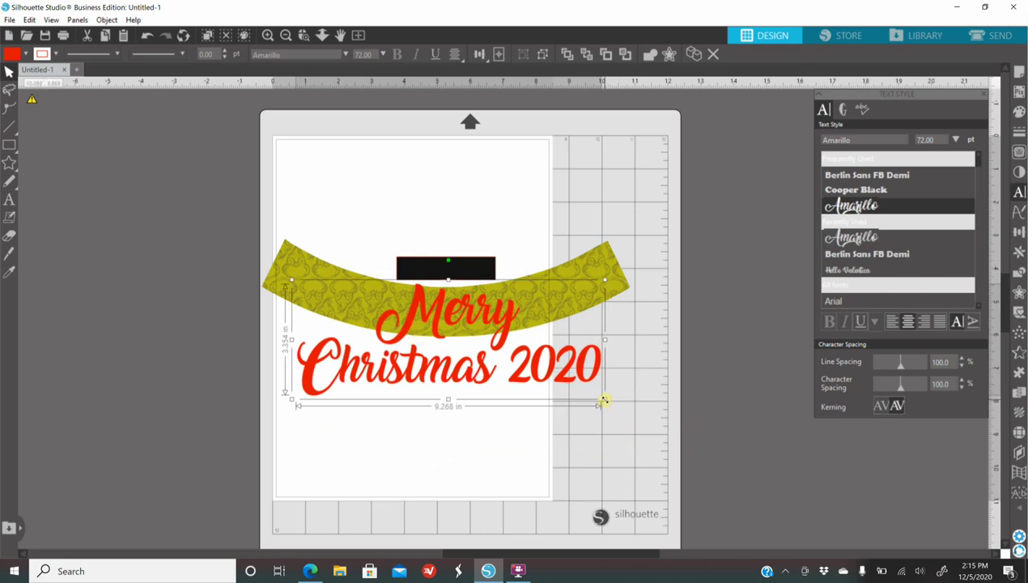
left_click_drag(598, 396, 522, 369)
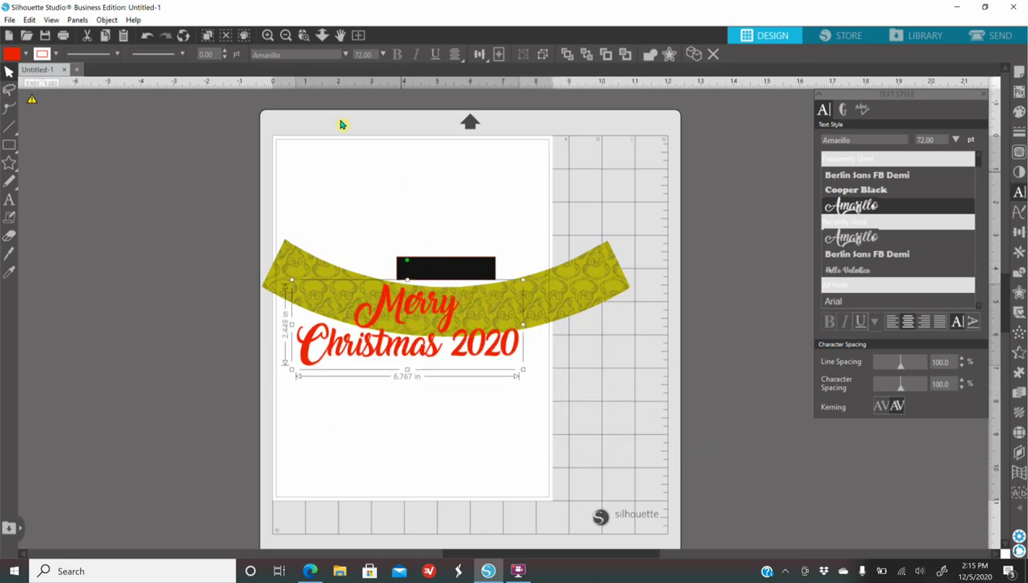
left_click(268, 35)
left_click(268, 35)
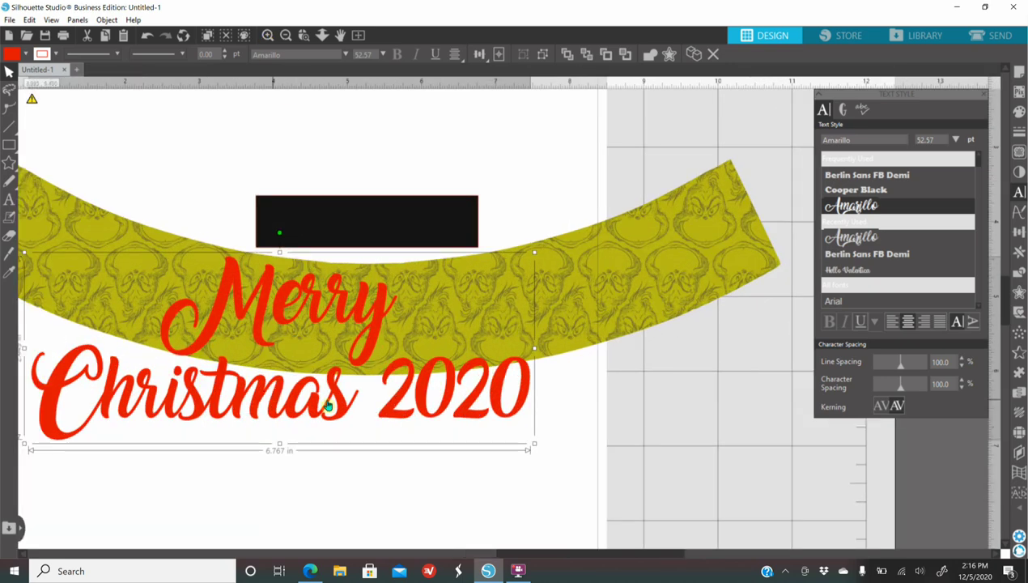
scroll(564, 419, "left", 2)
left_click_drag(645, 439, 453, 370)
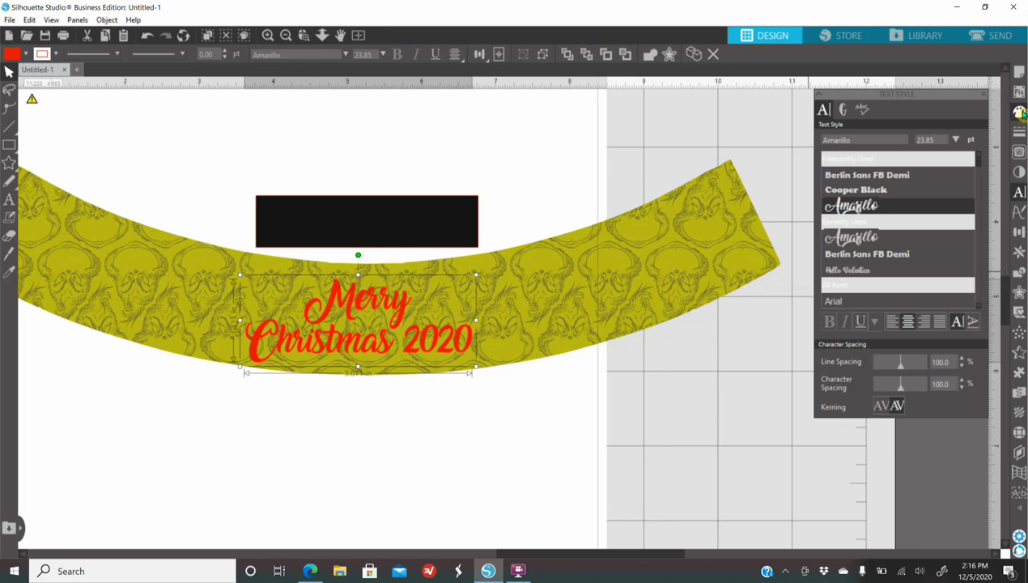
Create a 0.030 in offset with rounded corners around the Merry Christmas text and open the fill color options
left_click(1019, 295)
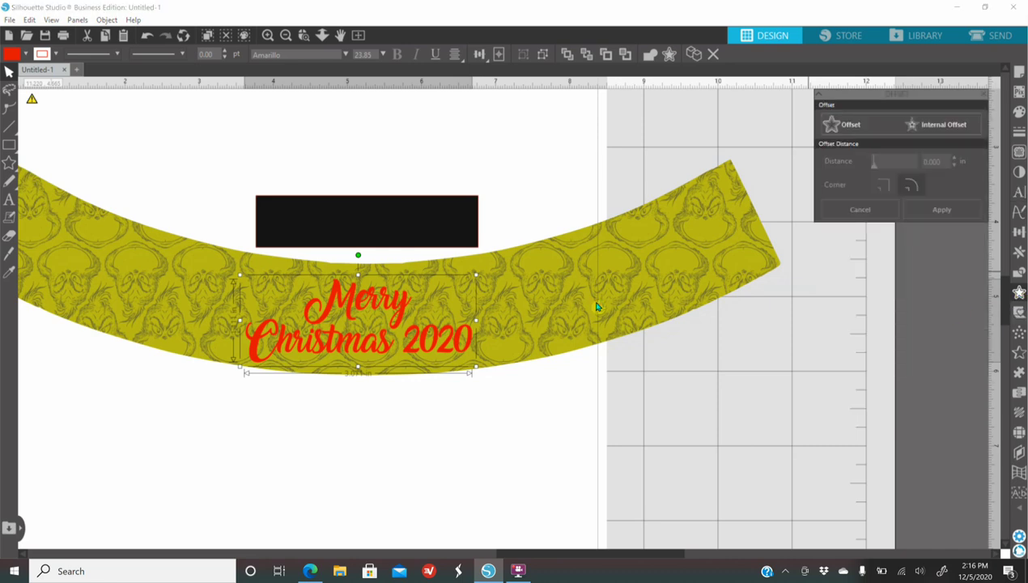
left_click(848, 122)
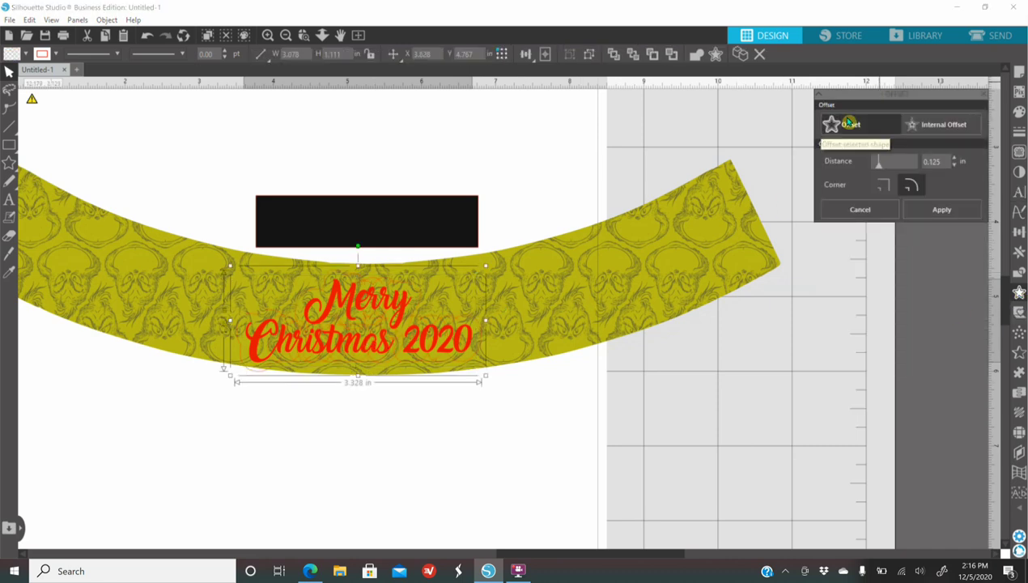
left_click(877, 161)
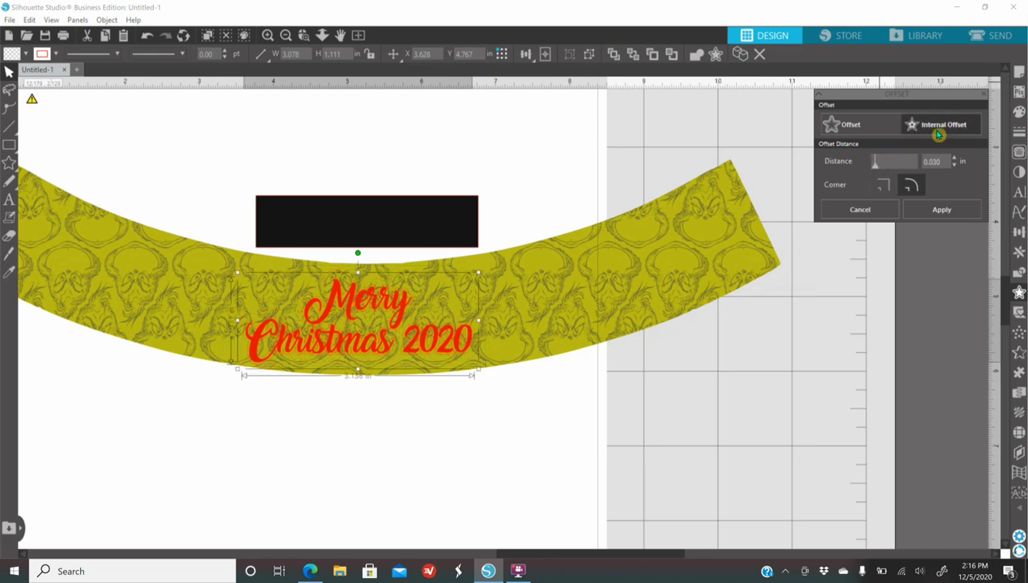
left_click(884, 185)
left_click(905, 181)
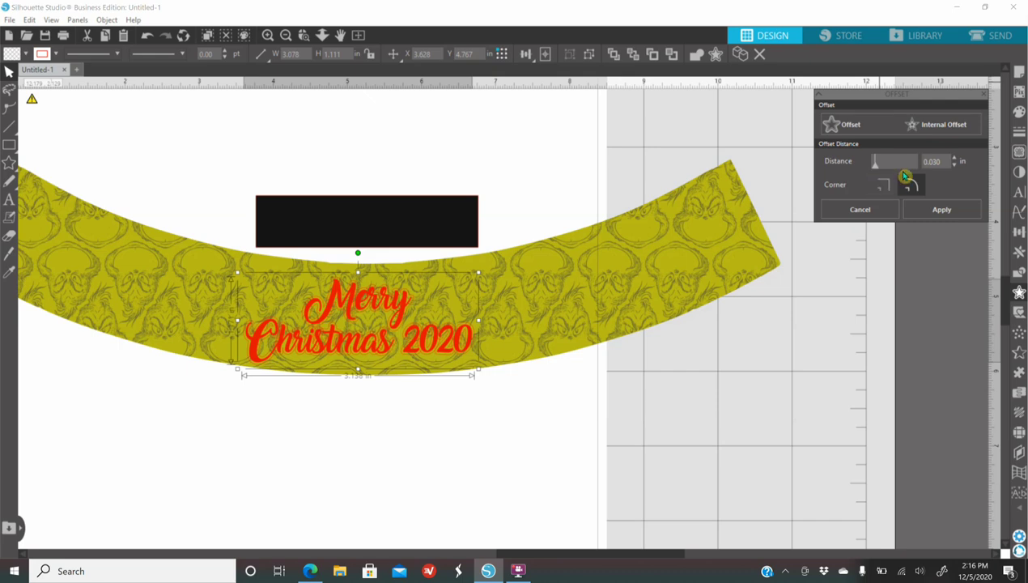
left_click(1020, 115)
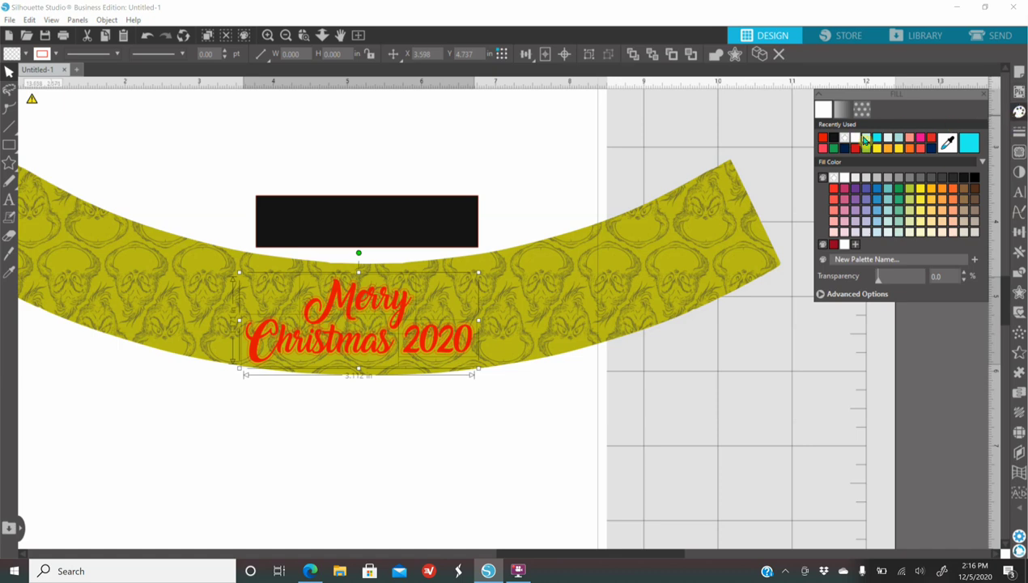
Fill the offset around the Merry Christmas text with white and set its line color to transparent
left_click(855, 137)
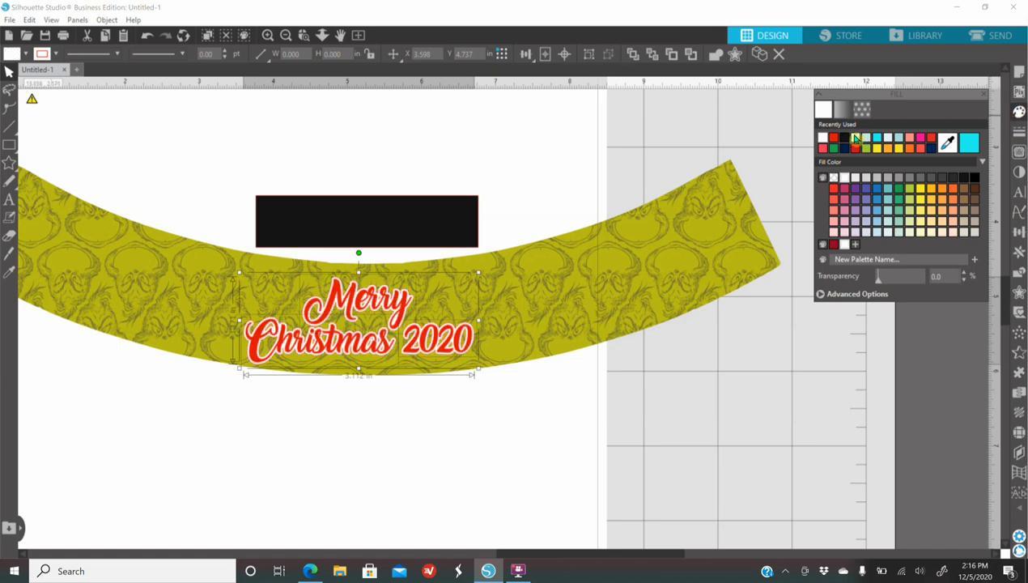
left_click(268, 35)
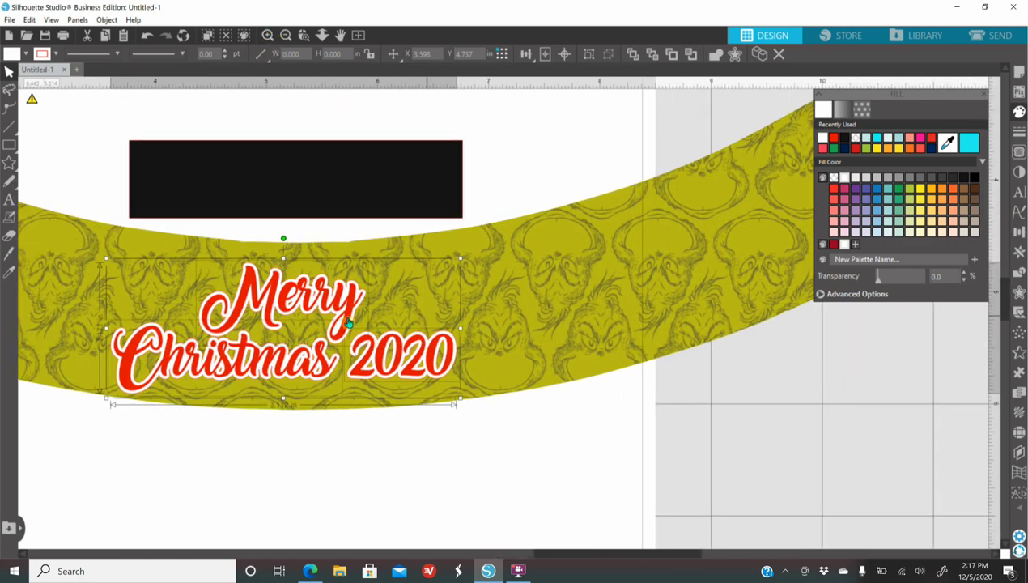
left_click(1019, 133)
left_click(842, 111)
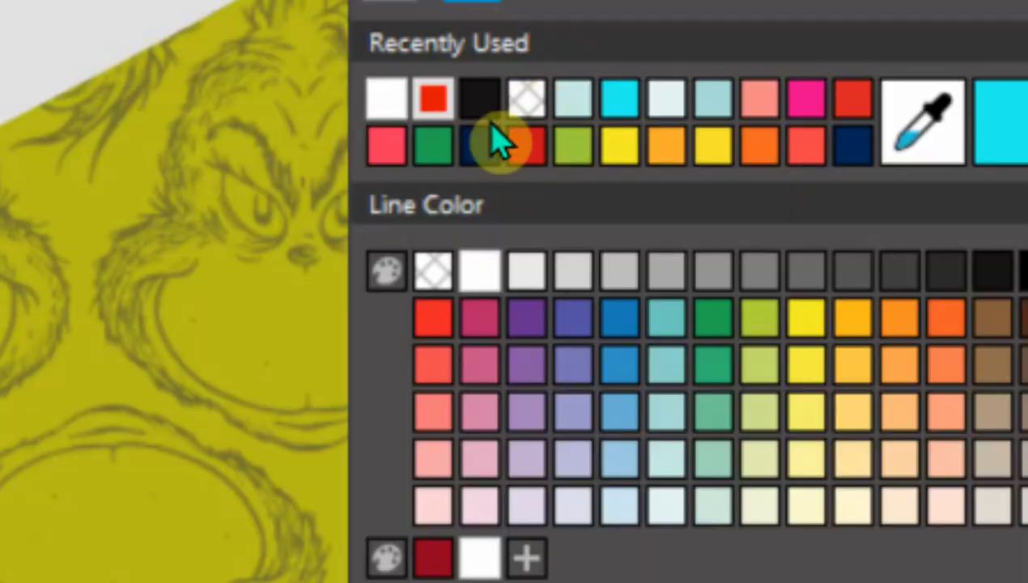
left_click(428, 273)
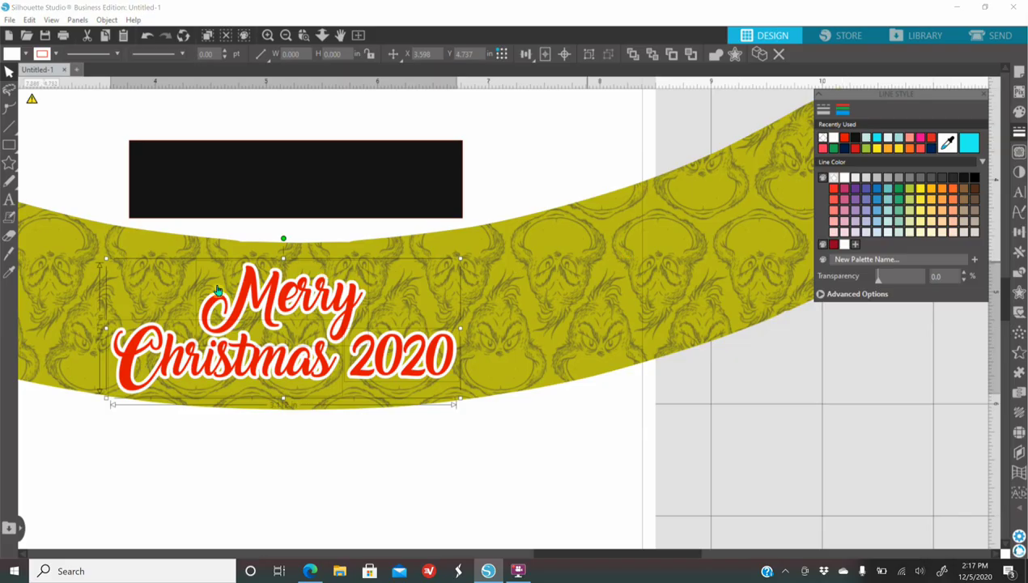
Select the red Merry Christmas text on top of its offset and make its line color transparent
left_click(247, 285)
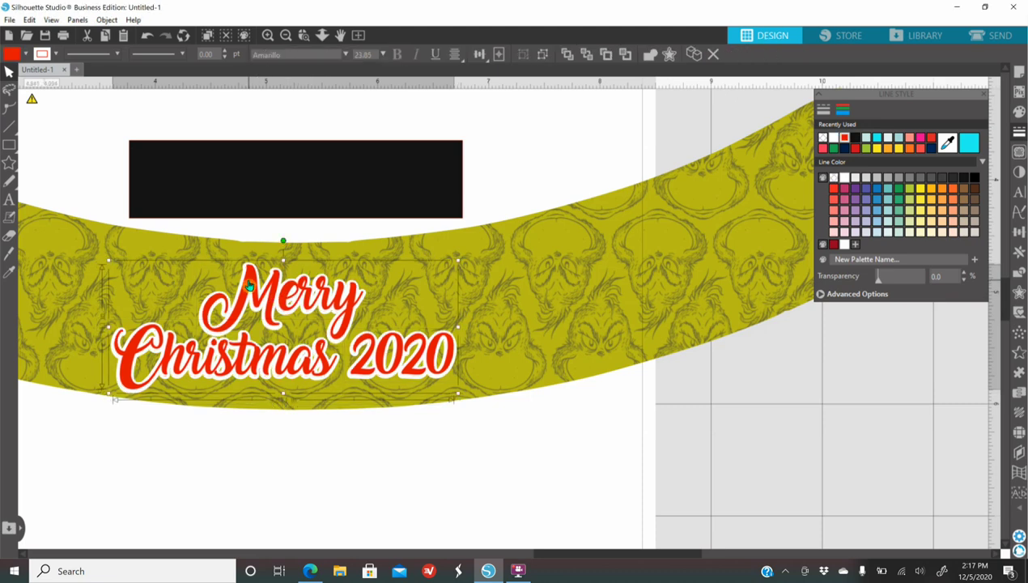
left_click(143, 37)
left_click(253, 281)
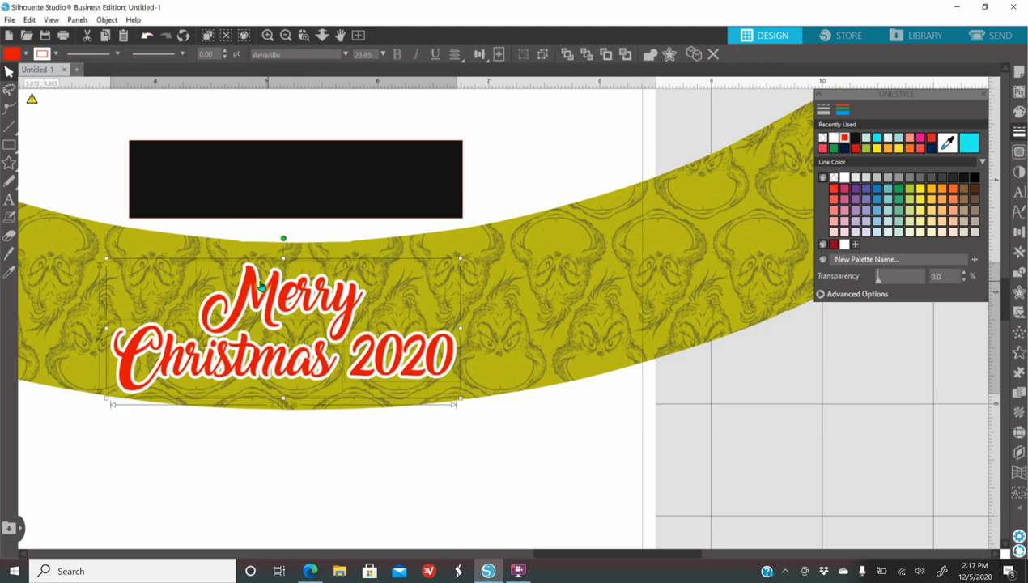
left_click(252, 281)
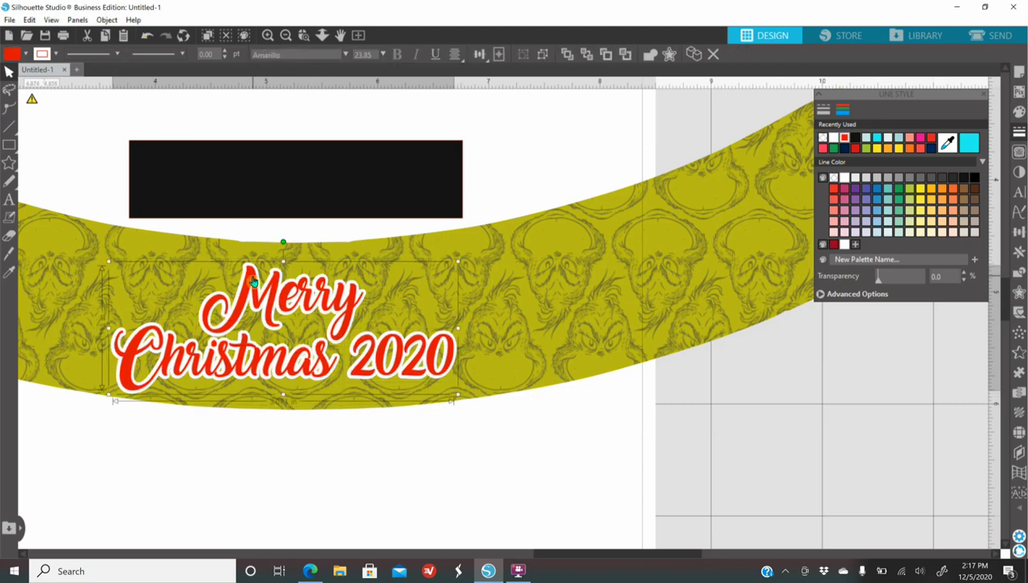
left_click(147, 37)
left_click(252, 285)
left_click(252, 285)
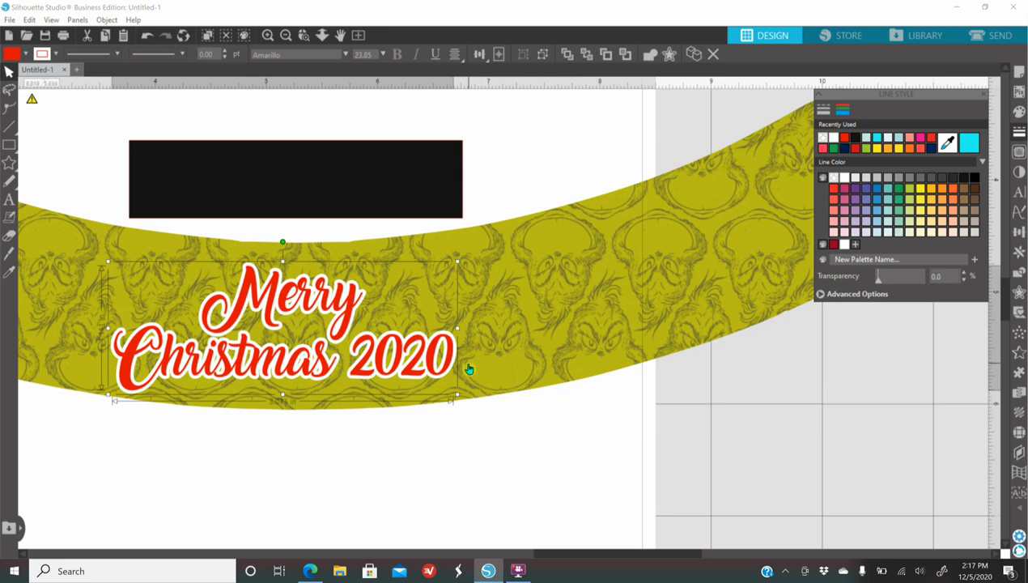
Try grouping the Merry Christmas text with its offset, test it with a small move, and undo both the move and the grouping
left_click(160, 377)
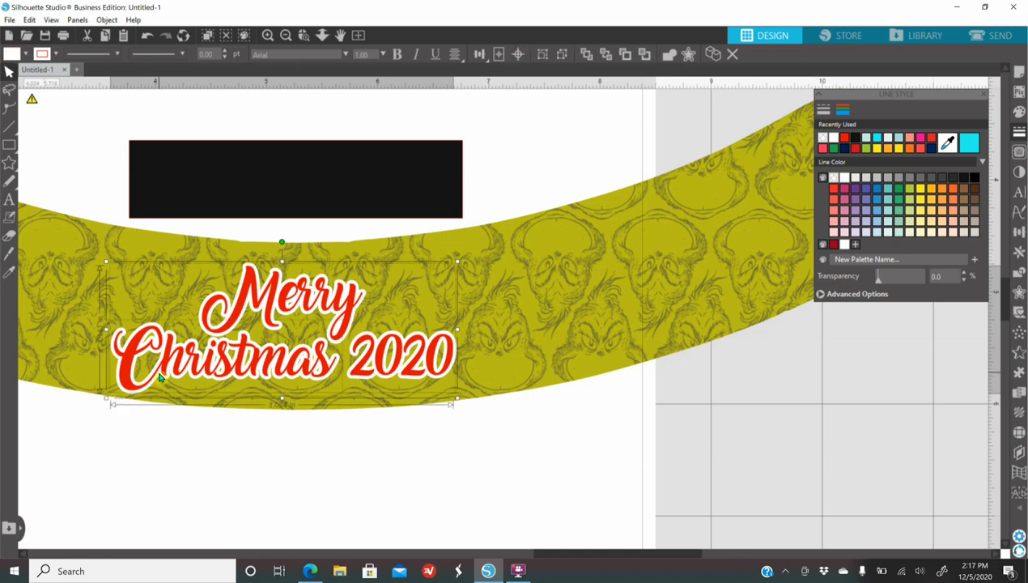
right_click(160, 377)
left_click(197, 226)
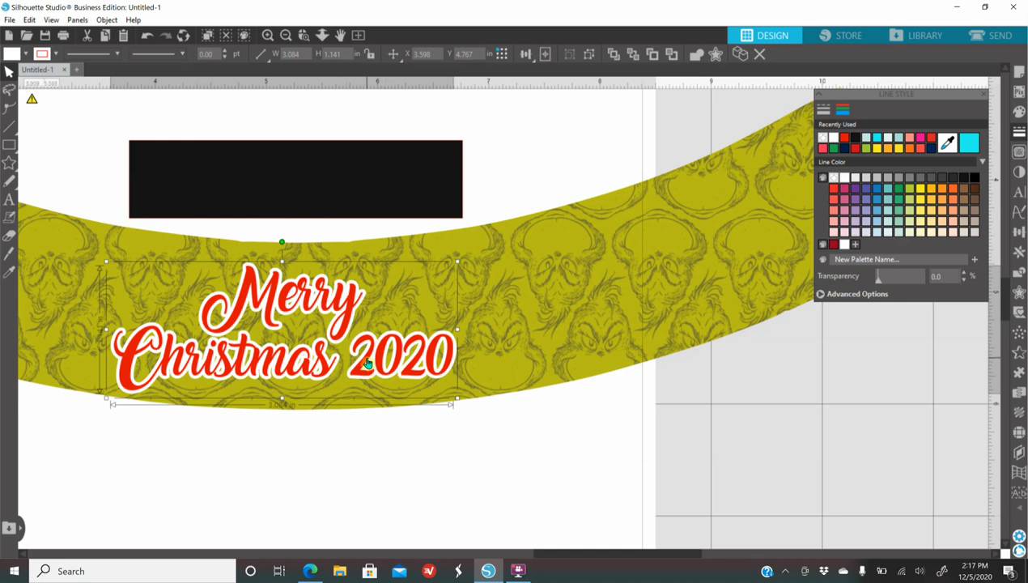
left_click_drag(368, 363, 374, 364)
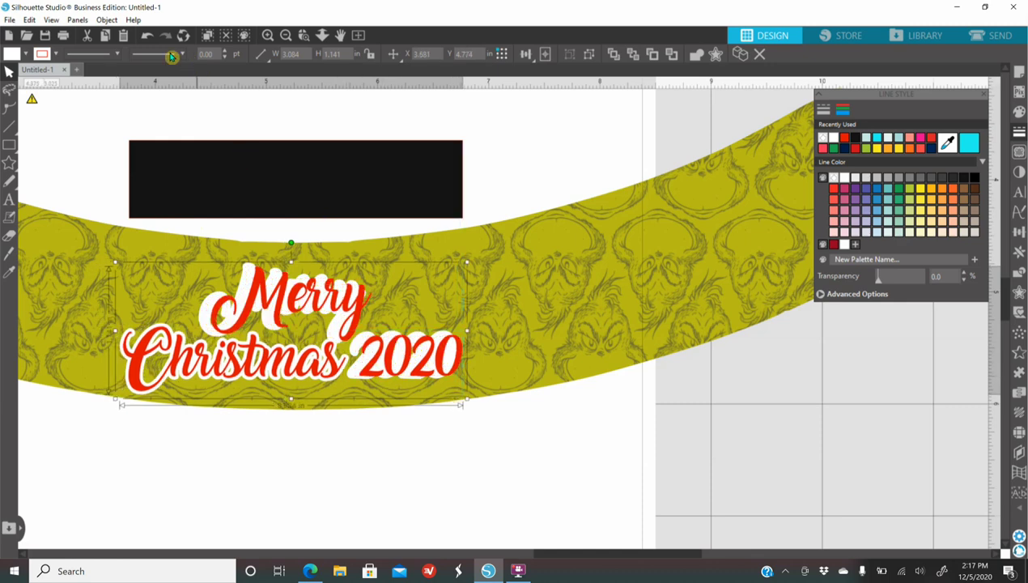
left_click(148, 37)
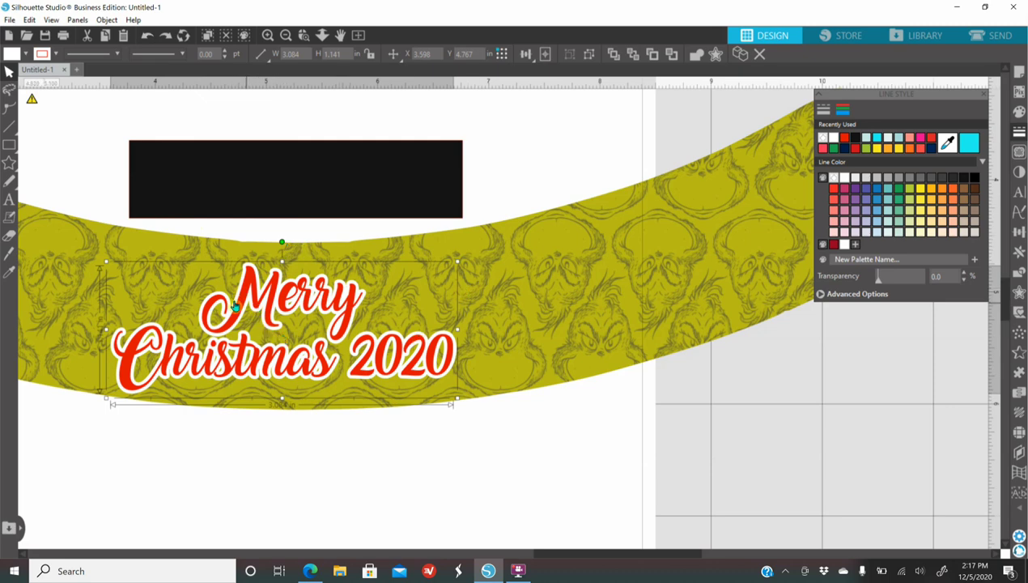
key("ctrl+z")
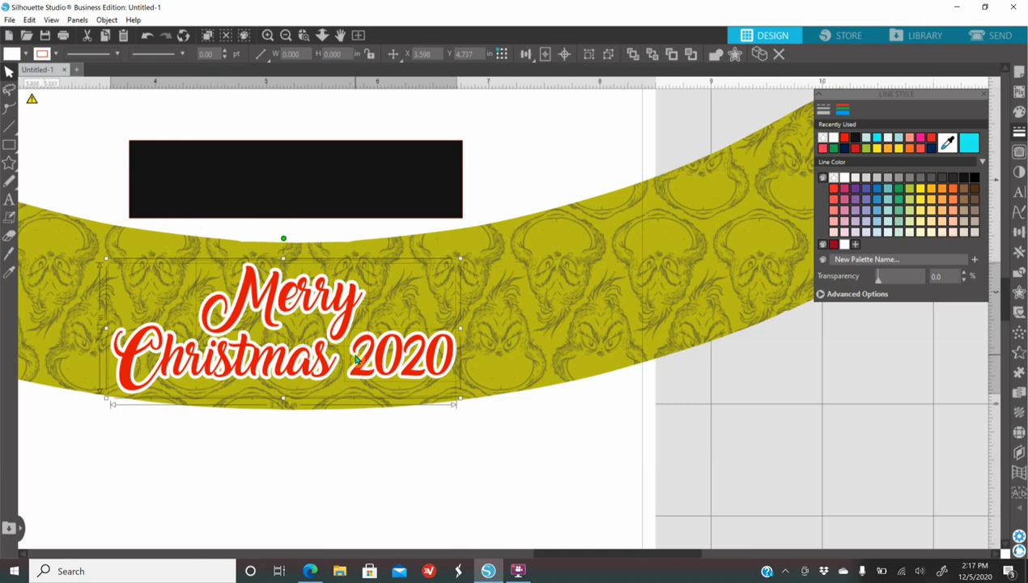
Group the Merry Christmas text with its white offset and shift the group about 0.11 in right on the curved band
right_click(356, 358)
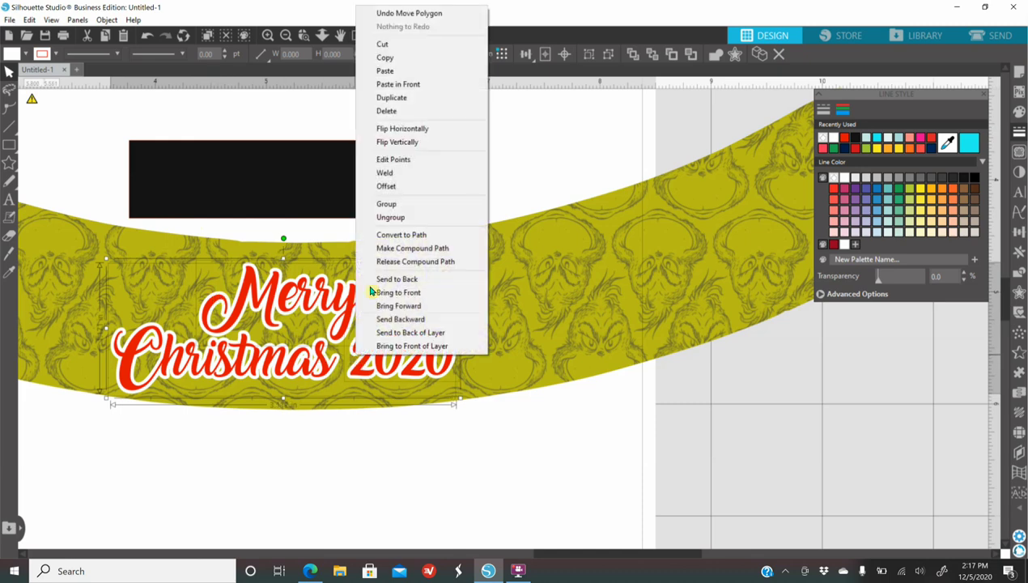
left_click(395, 207)
left_click_drag(306, 309, 317, 308)
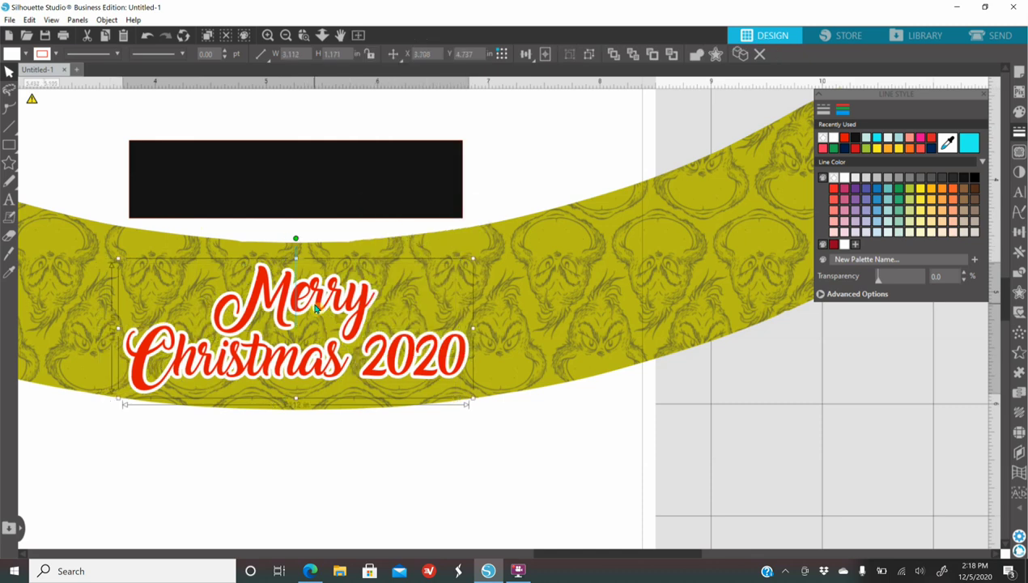
left_click(360, 489)
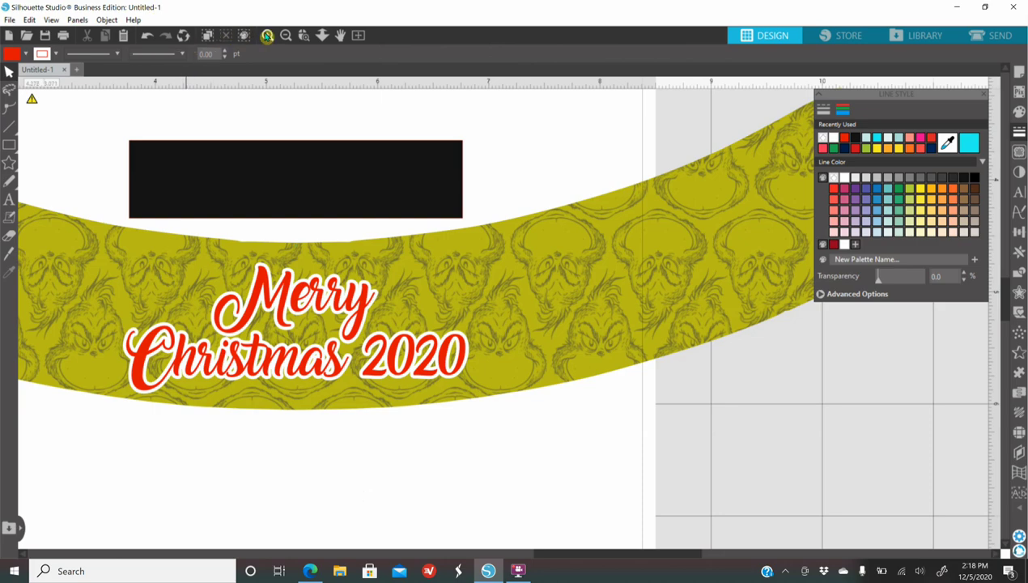
left_click(266, 35)
left_click(285, 36)
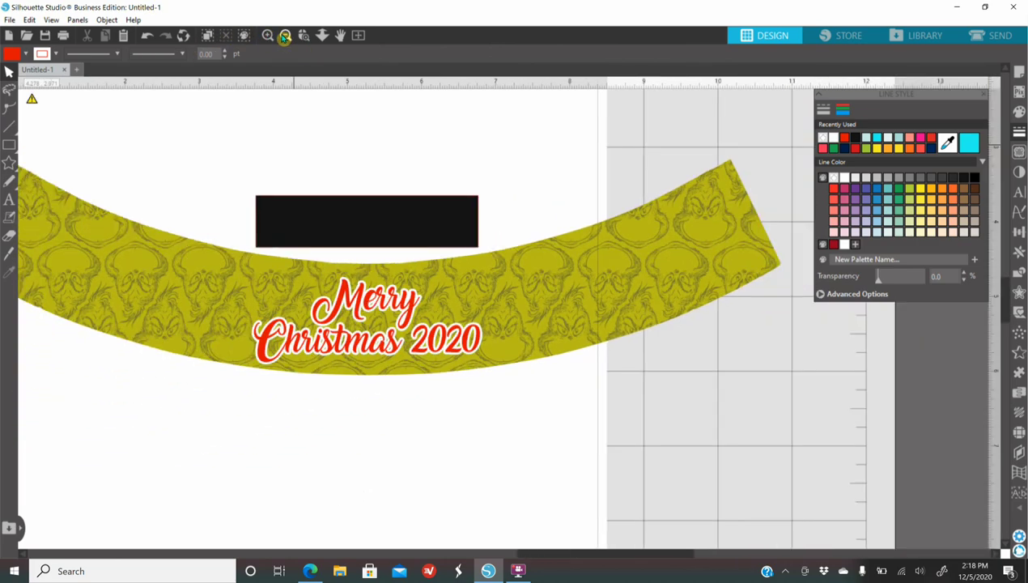
left_click(285, 35)
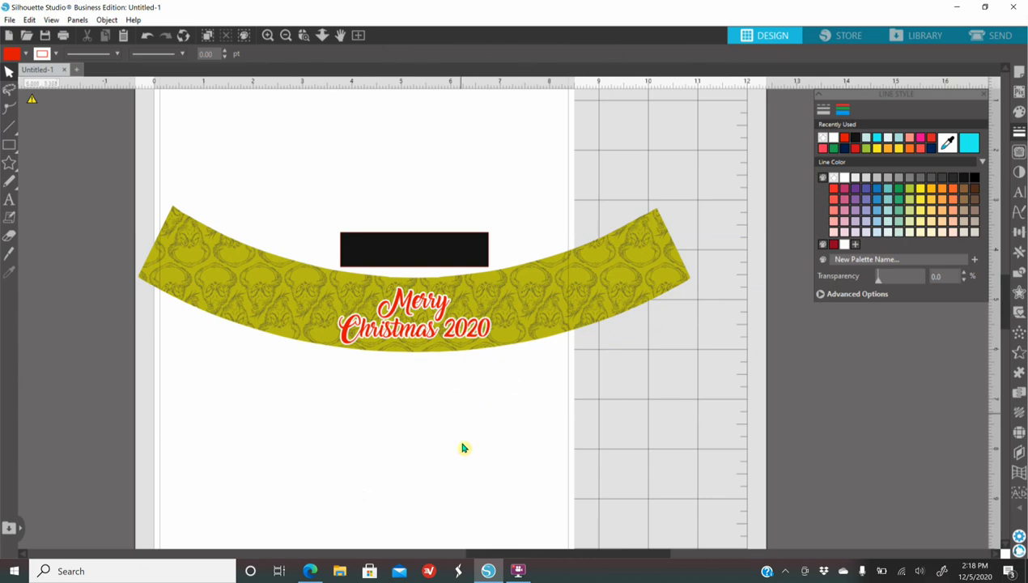
Switch to the browser's grinch png image results and examine the Grinch hand holding a red snowflake ornament
left_click(310, 571)
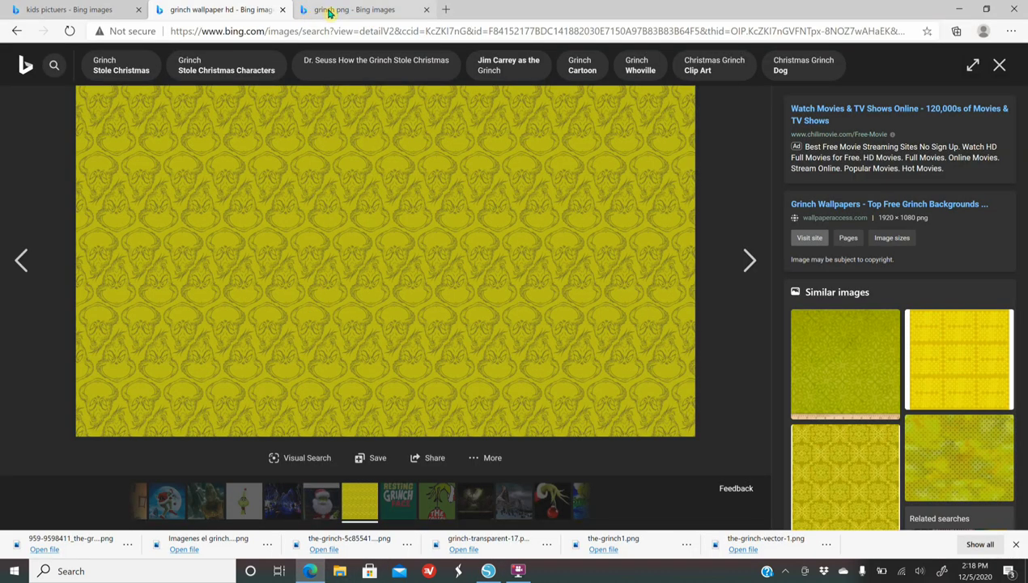
left_click(330, 12)
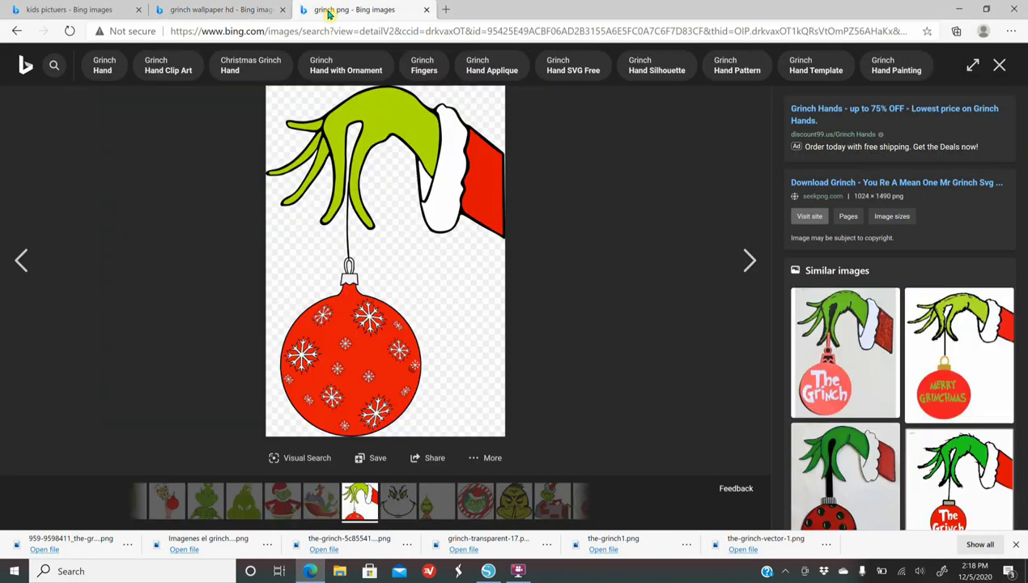
left_click(20, 32)
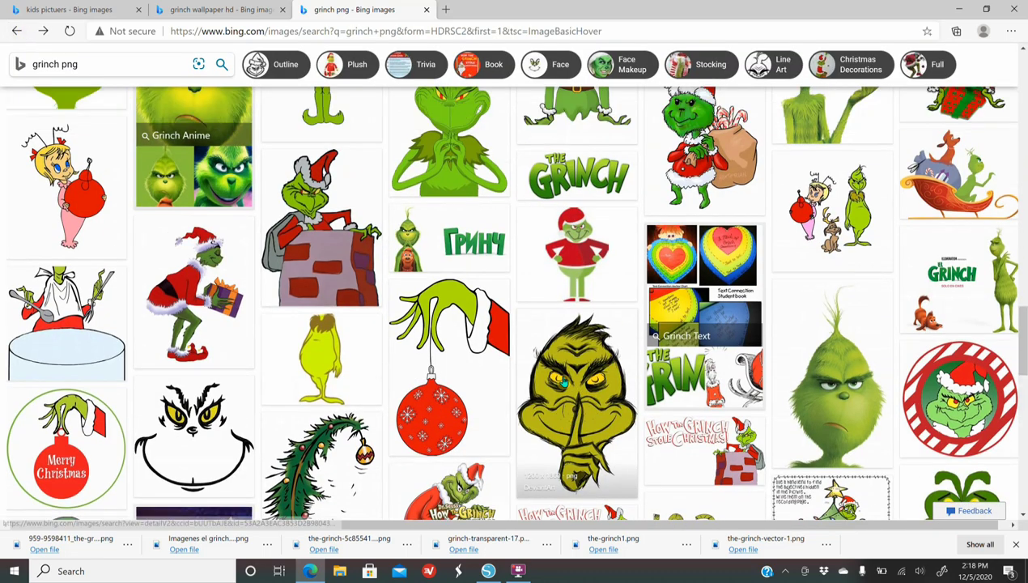
scroll(562, 380, "up", 3)
scroll(509, 401, "down", 1)
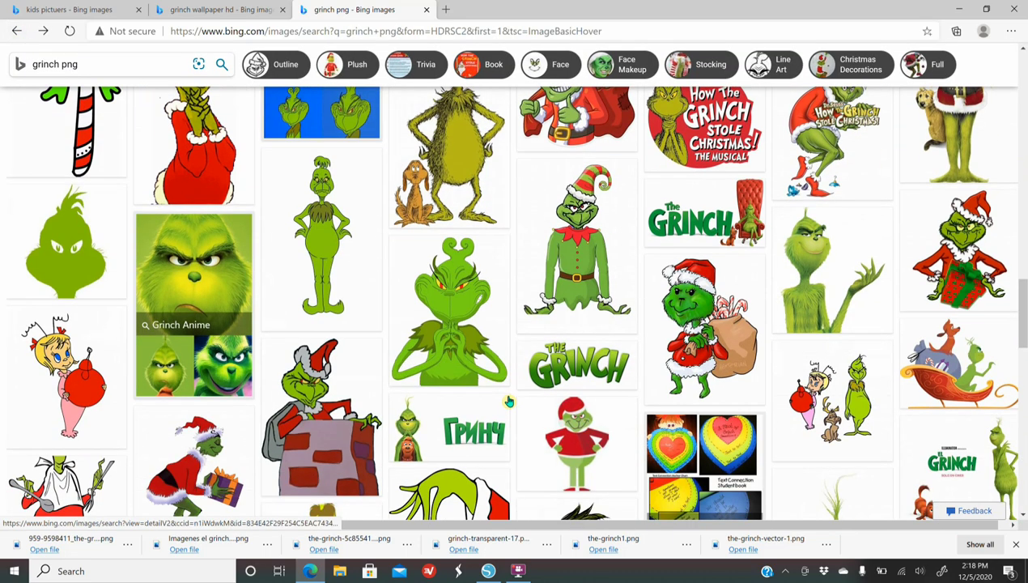
left_click(433, 354)
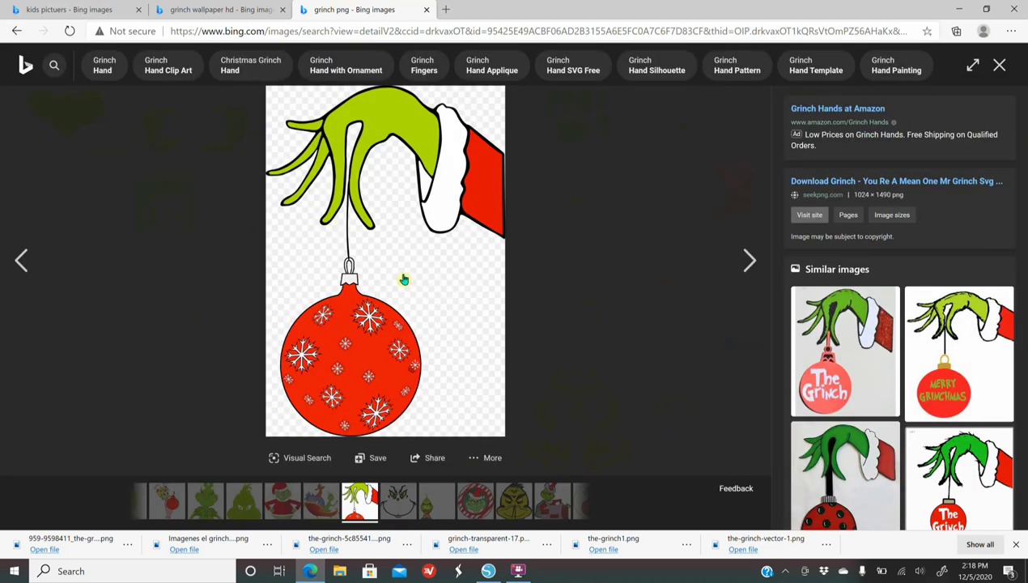
left_click(1016, 544)
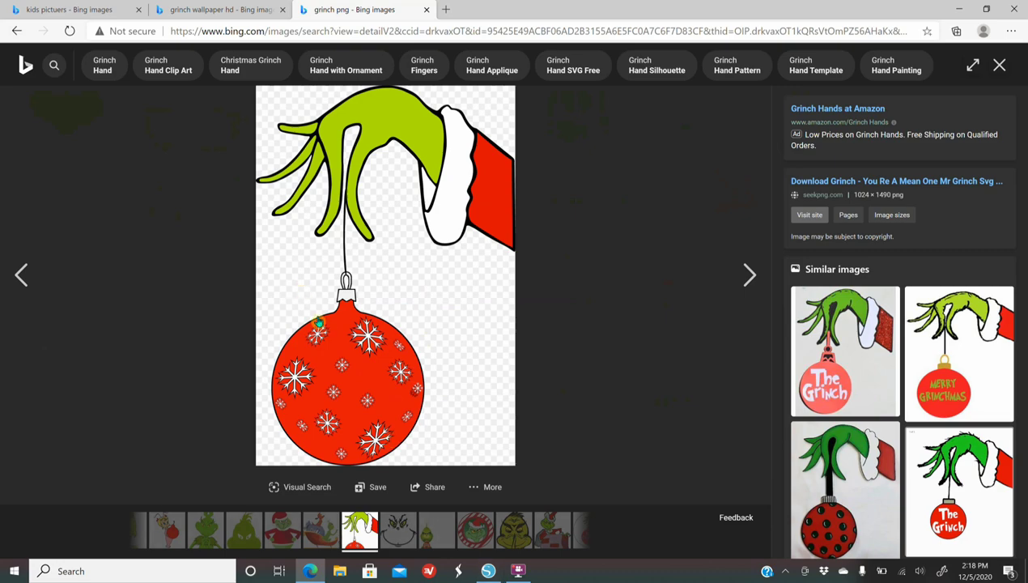
left_click(488, 571)
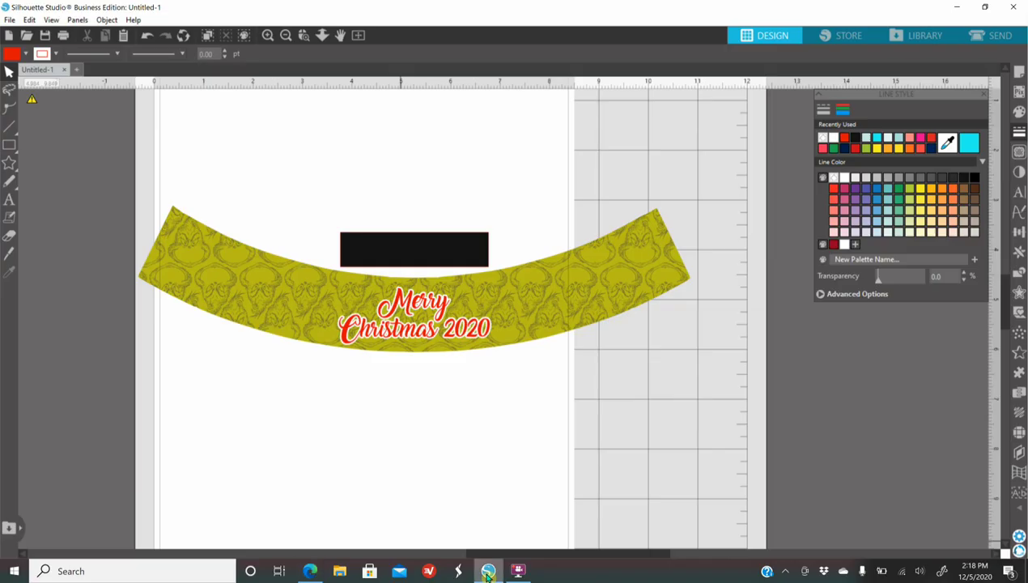
left_click(9, 19)
left_click(47, 100)
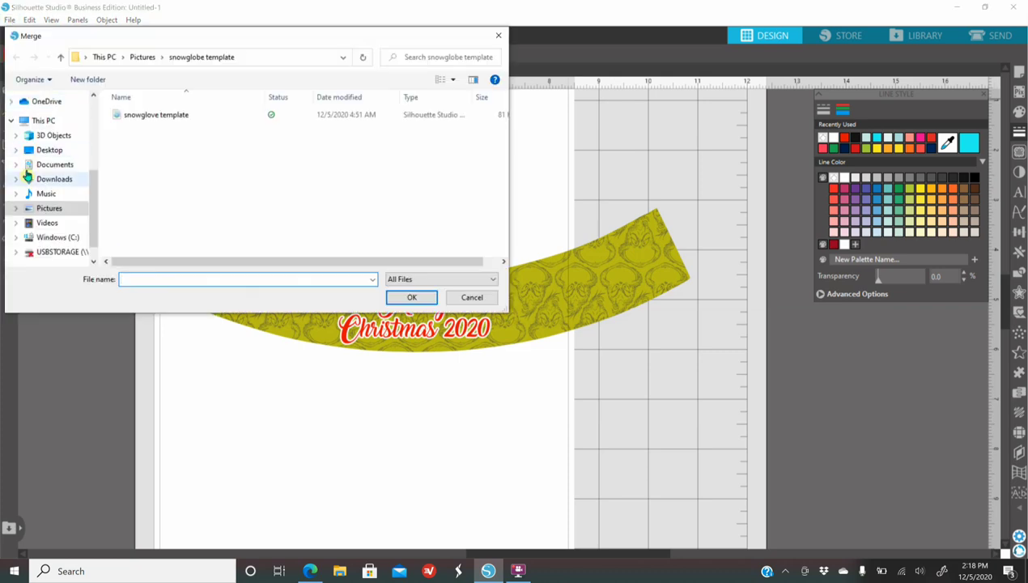
left_click(50, 209)
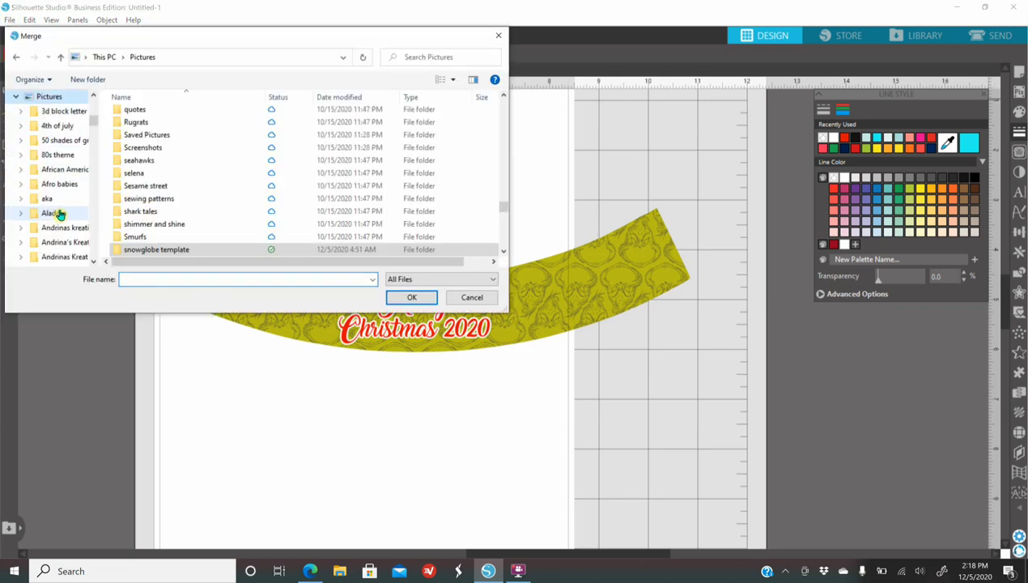
scroll(182, 207, "up", 12)
scroll(179, 210, "up", 5)
double_click(179, 209)
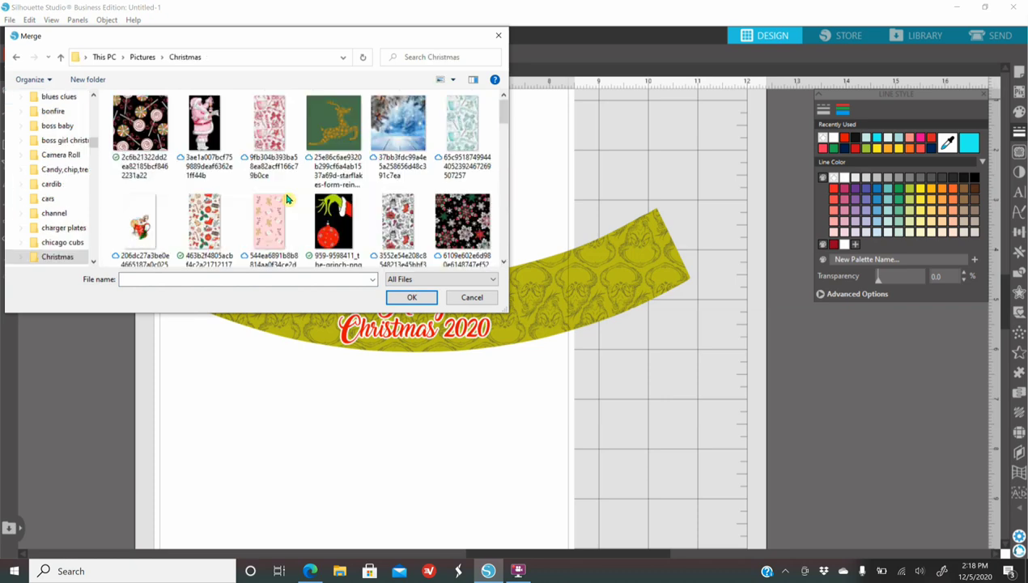
scroll(334, 203, "down", 1)
left_click(334, 209)
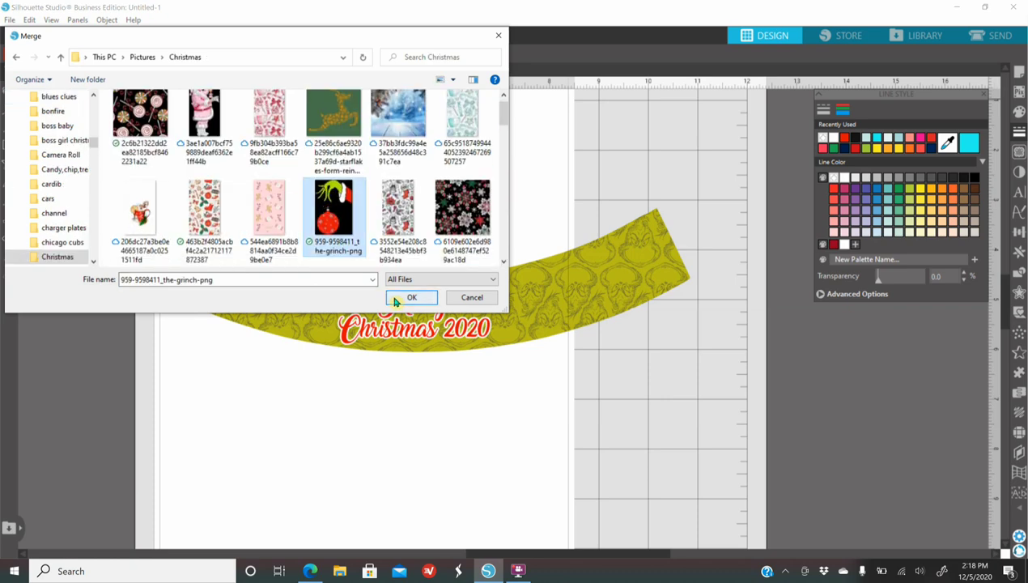
left_click(395, 301)
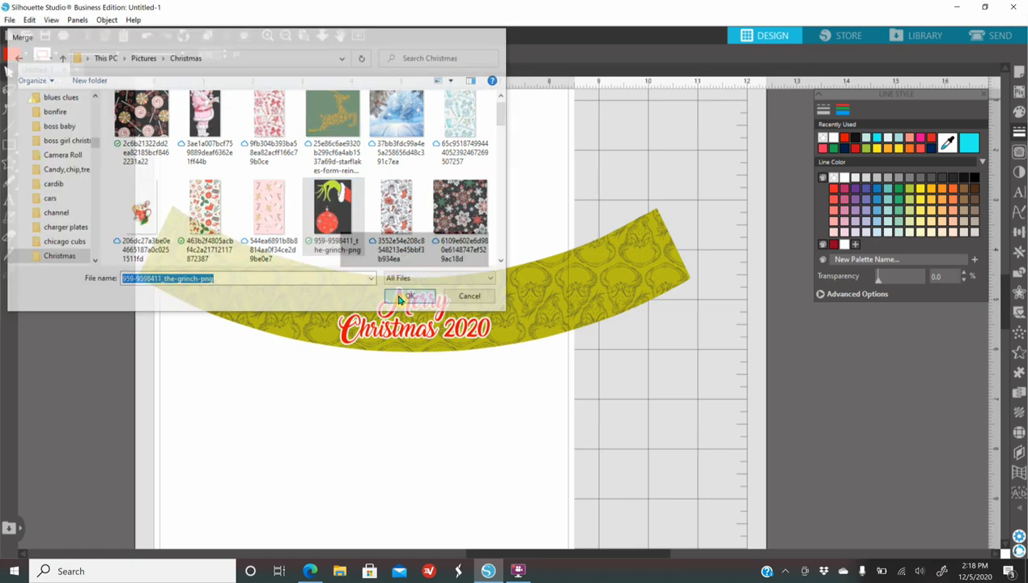
Scale the Grinch hand ornament image down to 0.747 in wide and place it on the curved band beside the word "Merry"
left_click_drag(267, 166, 301, 297)
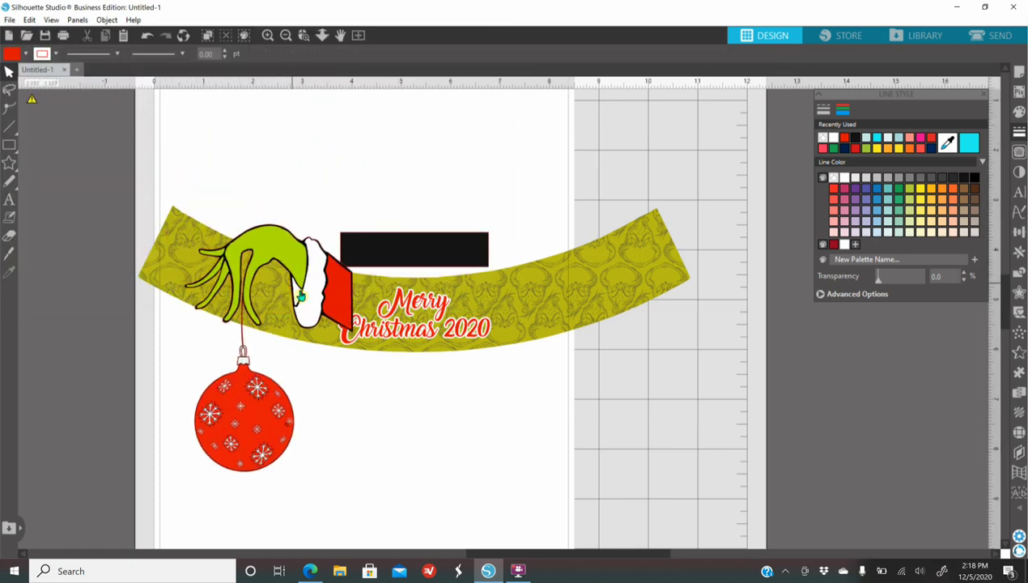
left_click_drag(243, 423, 293, 441)
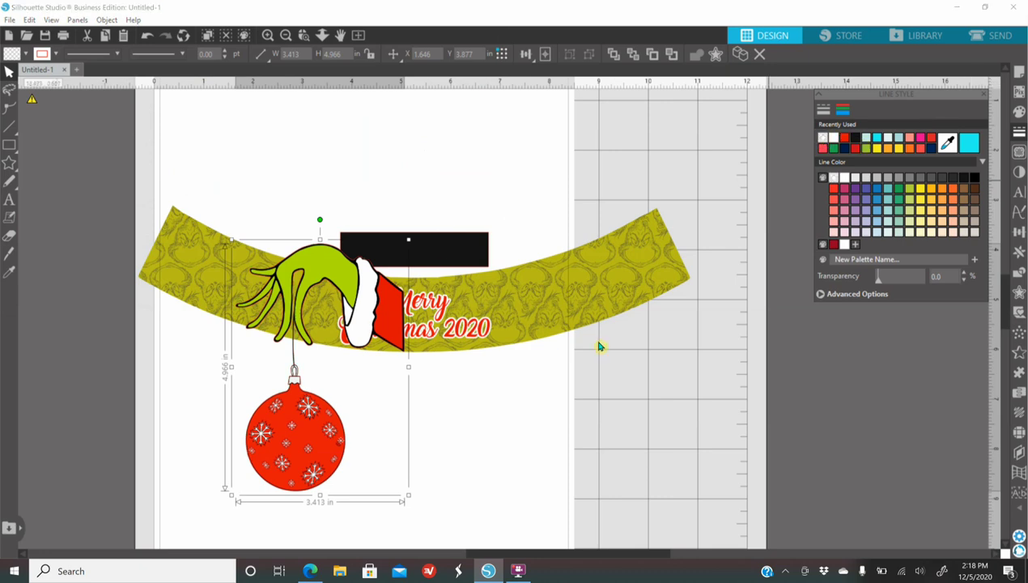
left_click_drag(409, 246, 328, 471)
left_click_drag(264, 436, 392, 298)
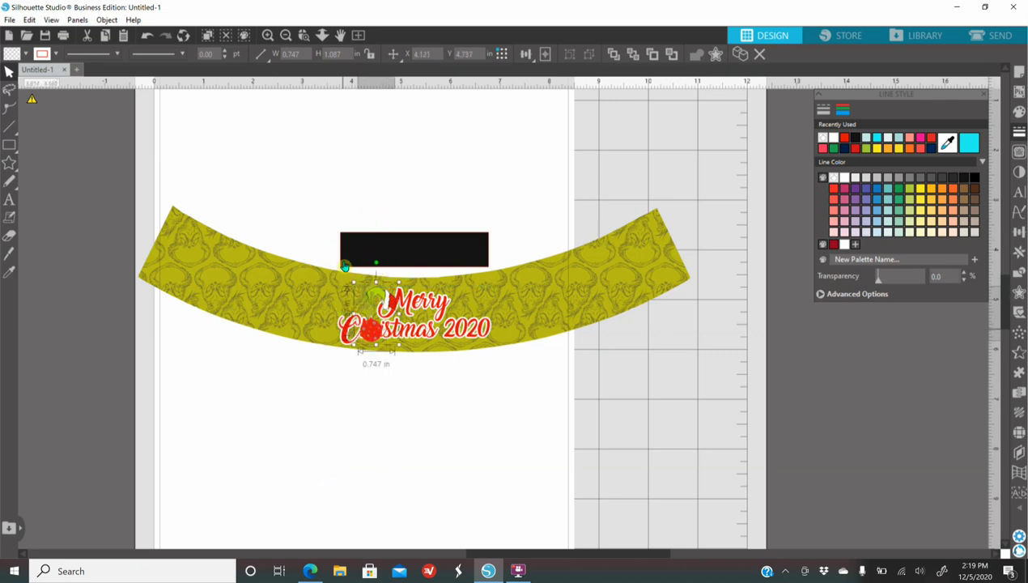
left_click(357, 314)
left_click(147, 37)
left_click_drag(374, 333, 362, 324)
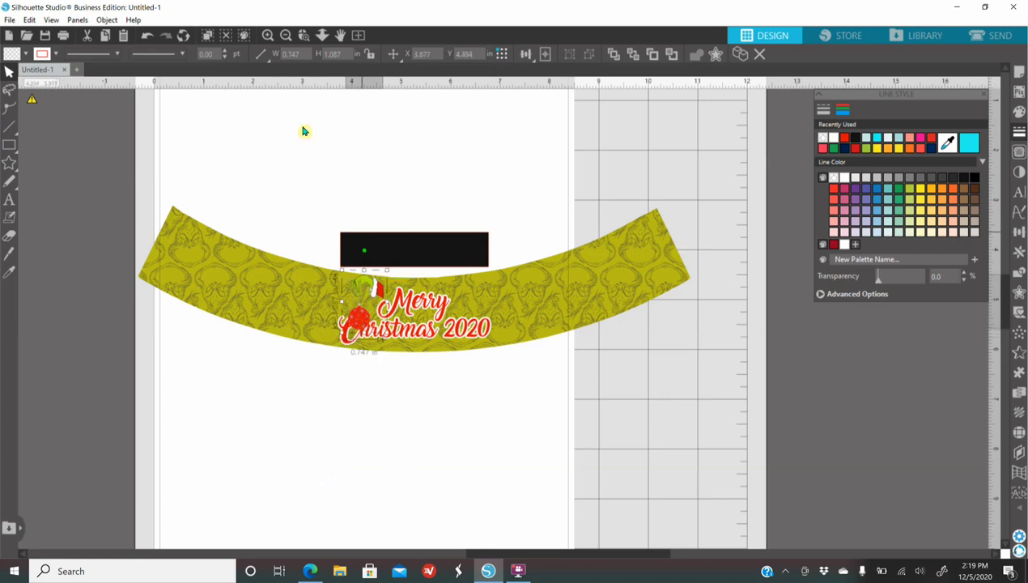
left_click(270, 35)
left_click(269, 35)
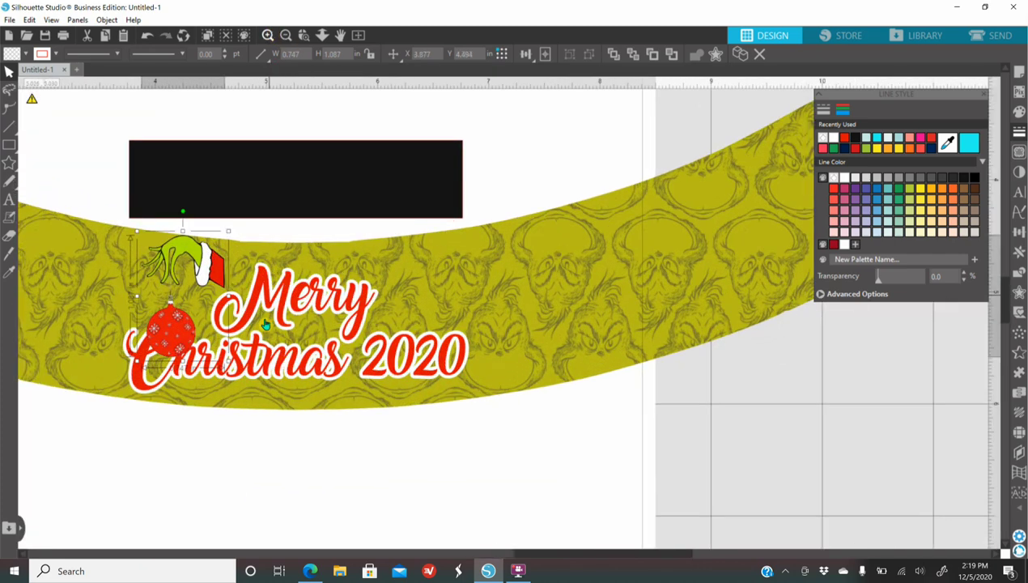
Shrink the Grinch hand ornament image to 0.567 in wide, tilt it, and place it against the "M" of "Merry"
left_click_drag(211, 270, 233, 280)
left_click_drag(209, 222, 239, 228)
left_click_drag(226, 384, 233, 356)
left_click_drag(235, 276, 246, 274)
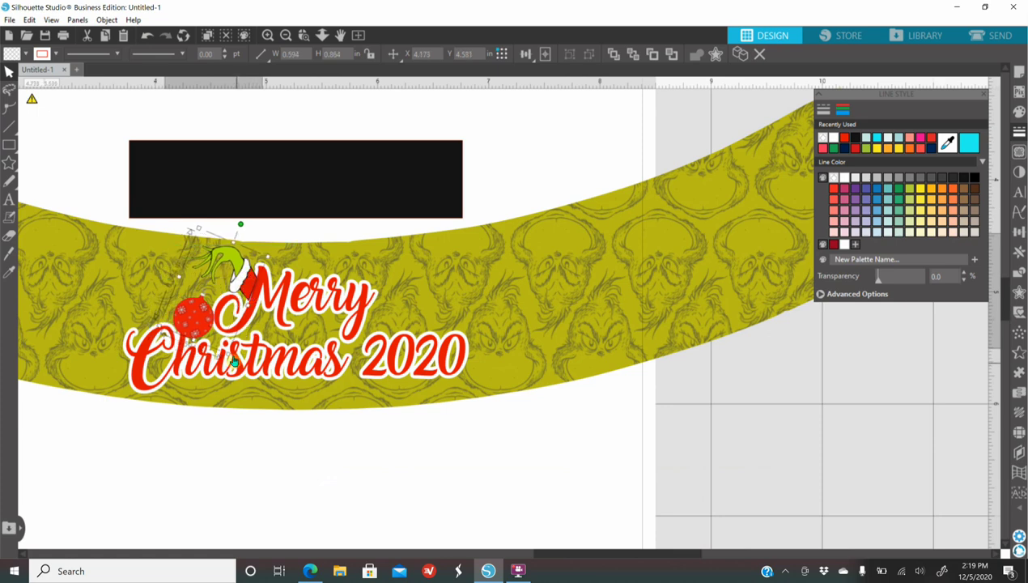
left_click_drag(229, 369, 231, 362)
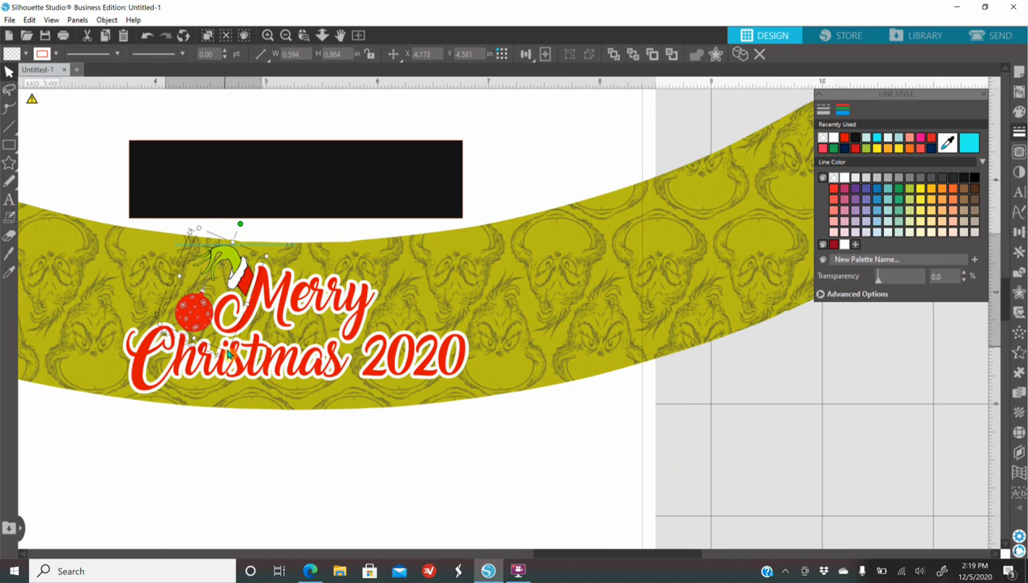
left_click_drag(246, 283, 249, 287)
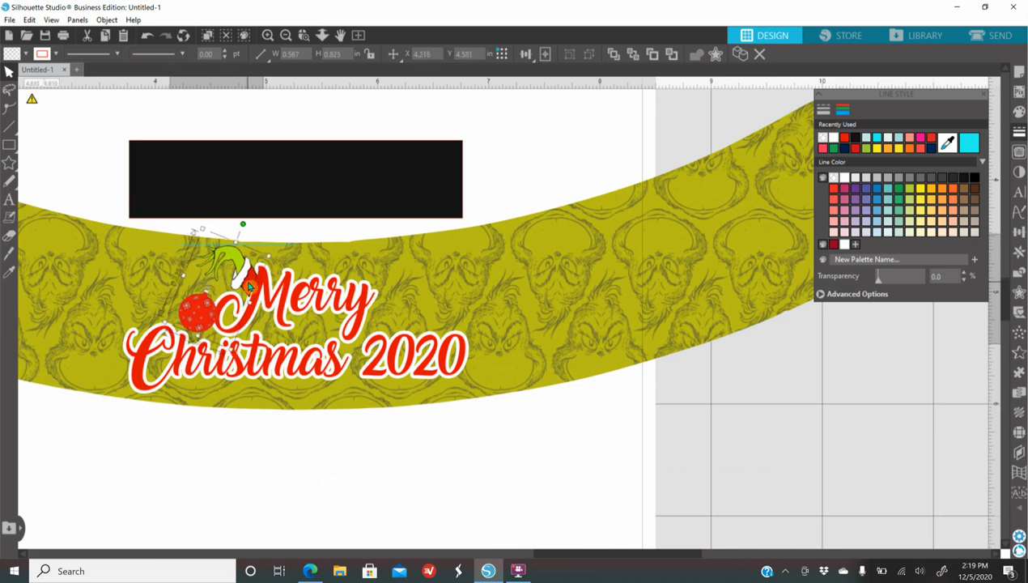
Bring the Merry Christmas 2020 text group to the front so it overlaps the Grinch hand image
left_click(289, 294)
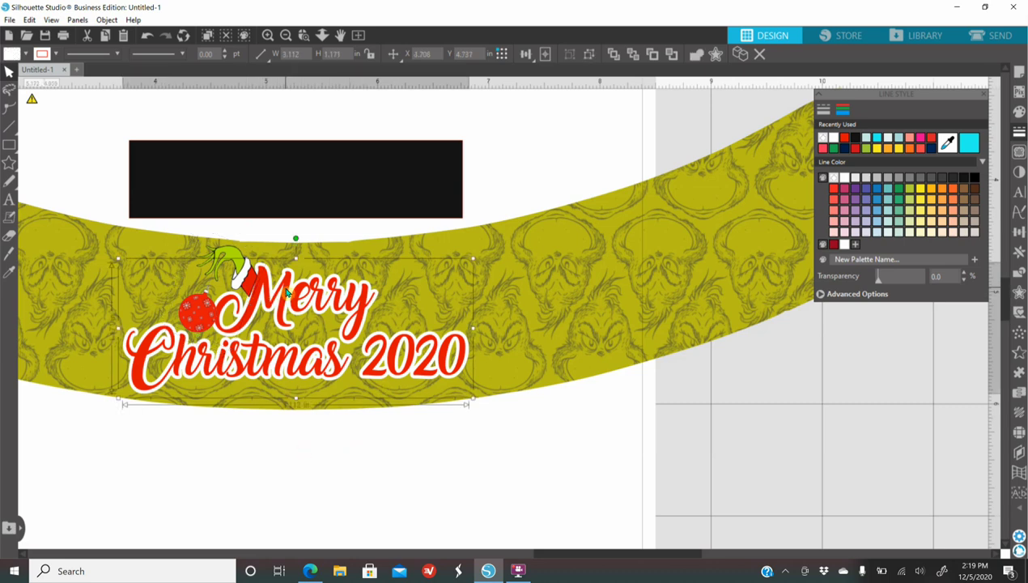
right_click(287, 293)
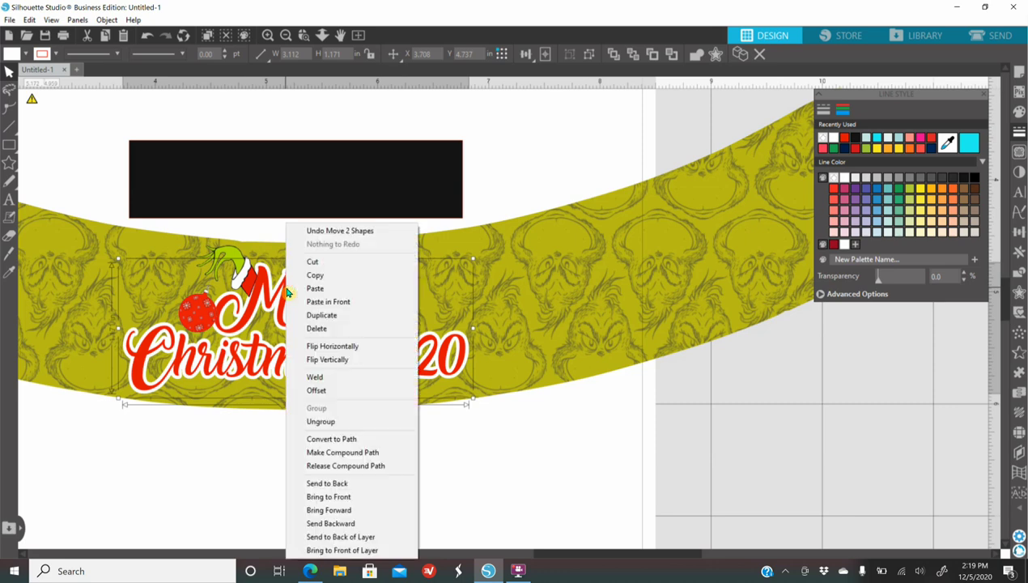
left_click(378, 495)
left_click(366, 489)
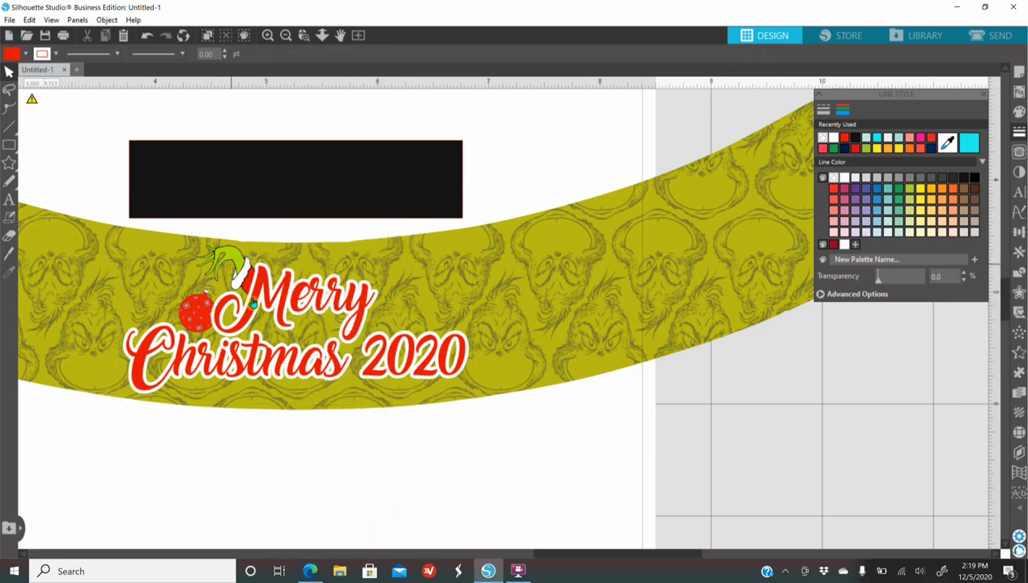
left_click(201, 314)
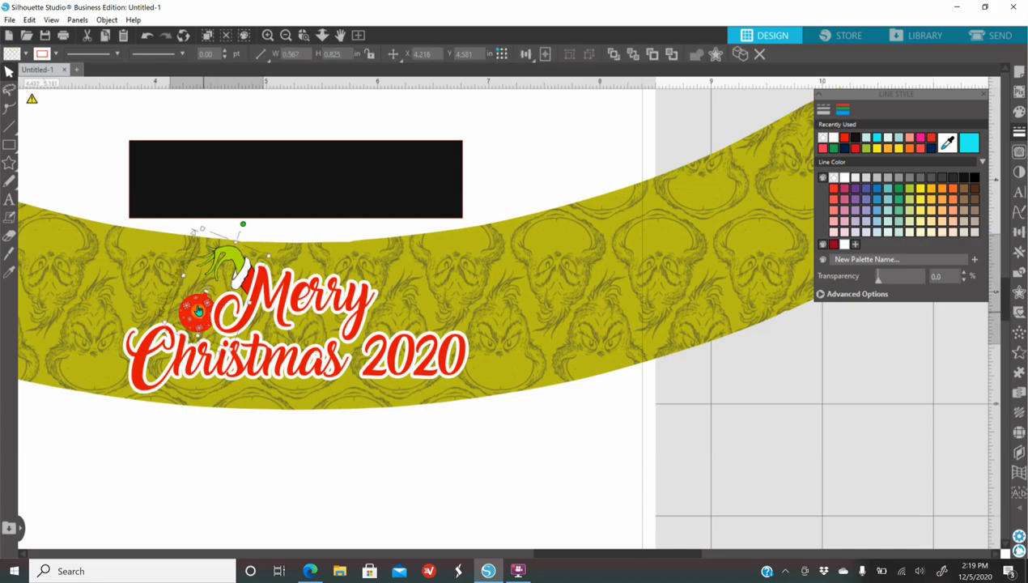
Move the large Grinch face image off the page into the empty workspace left of the cutting mat
left_click(285, 35)
left_click(284, 35)
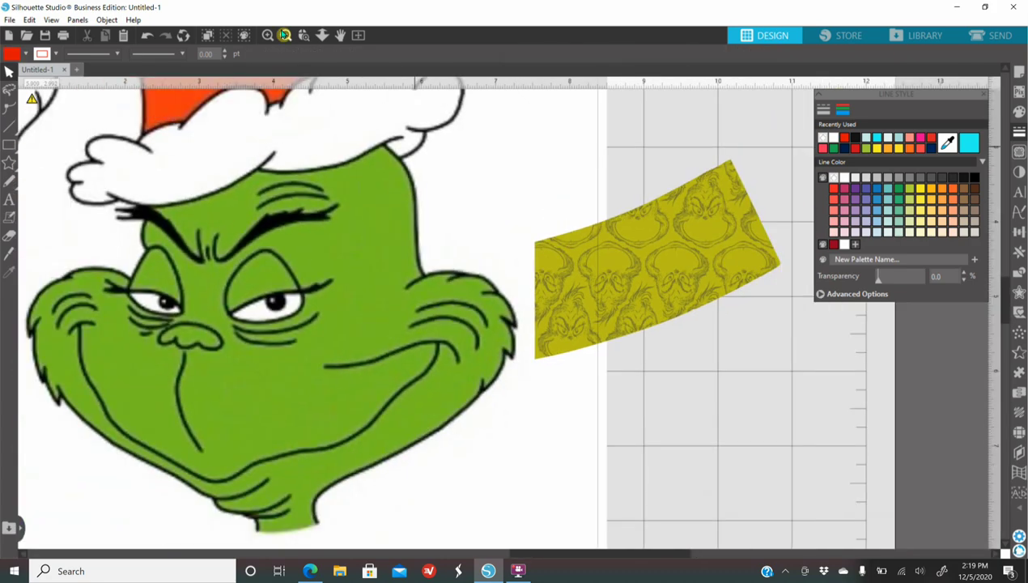
left_click(284, 35)
left_click(285, 35)
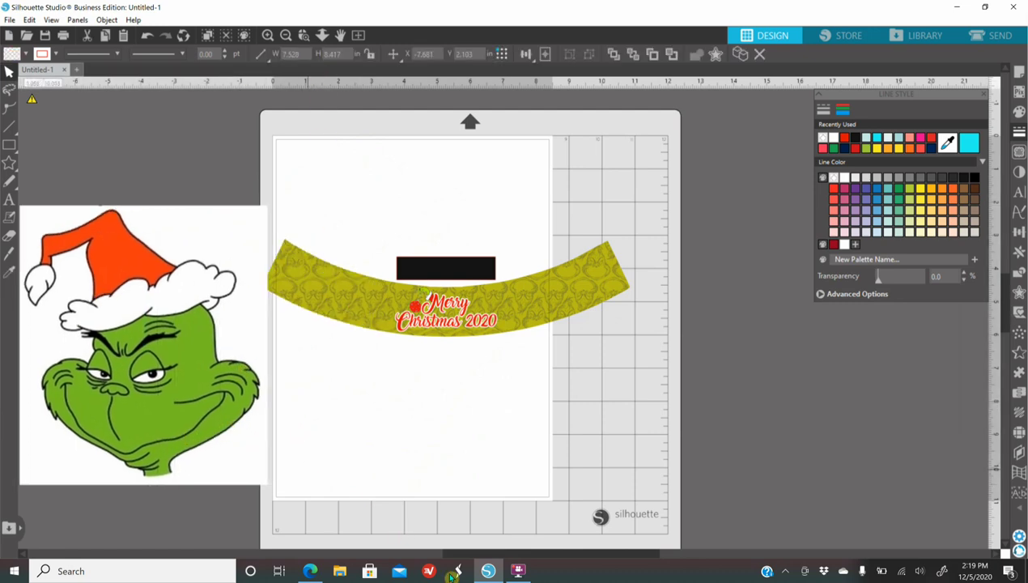
left_click_drag(492, 556, 429, 556)
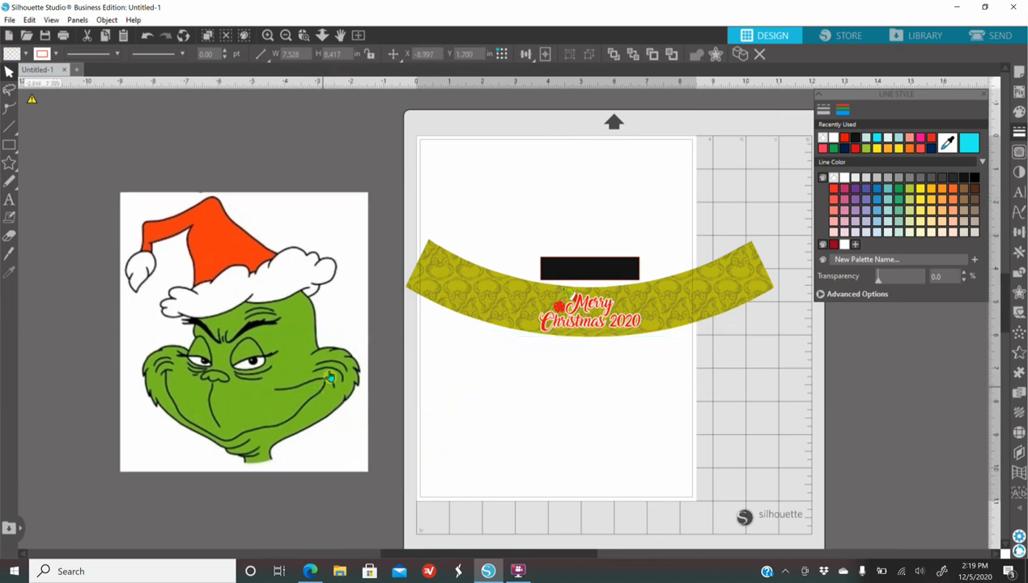
left_click(285, 35)
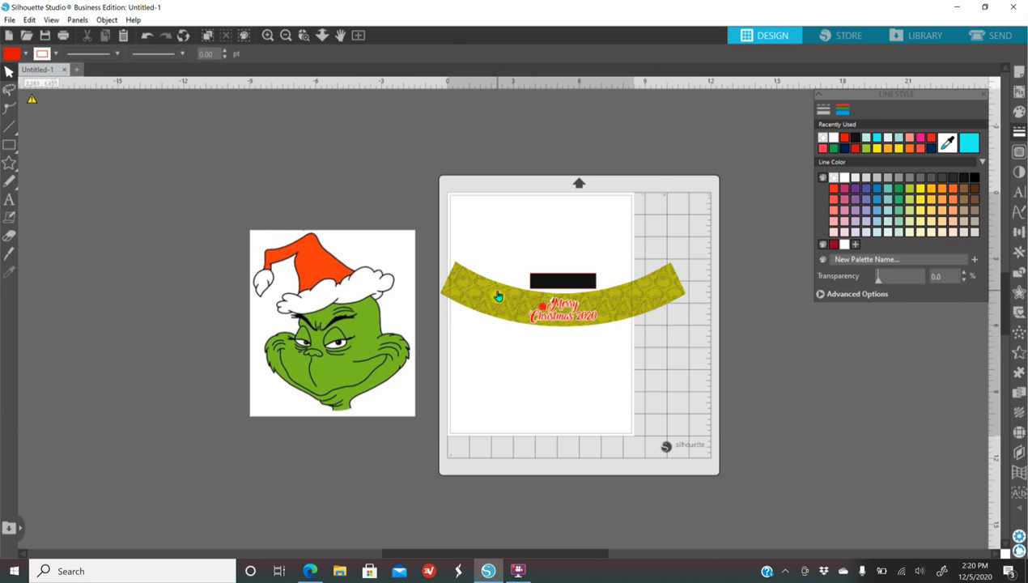
left_click_drag(333, 311, 278, 289)
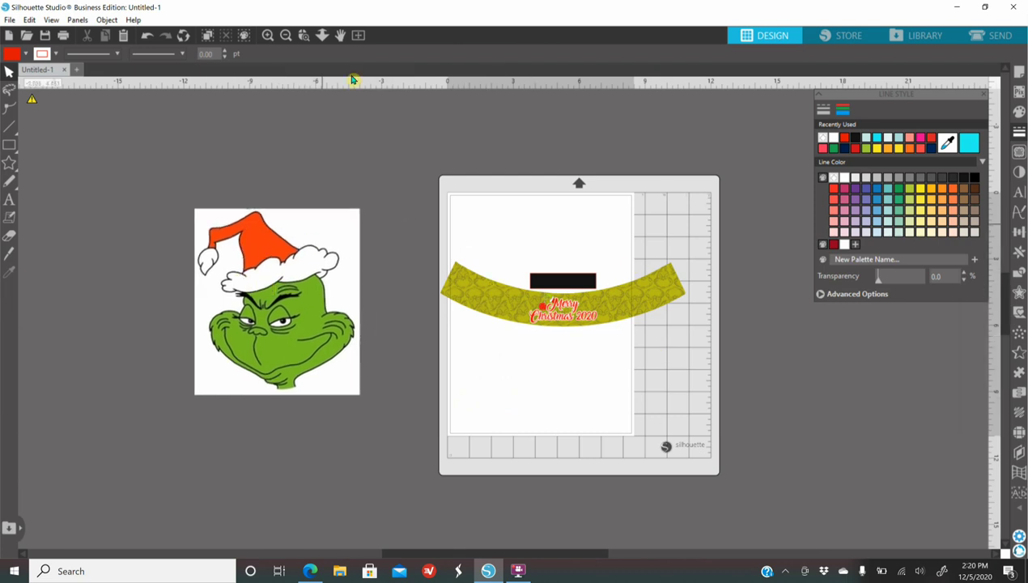
left_click(285, 35)
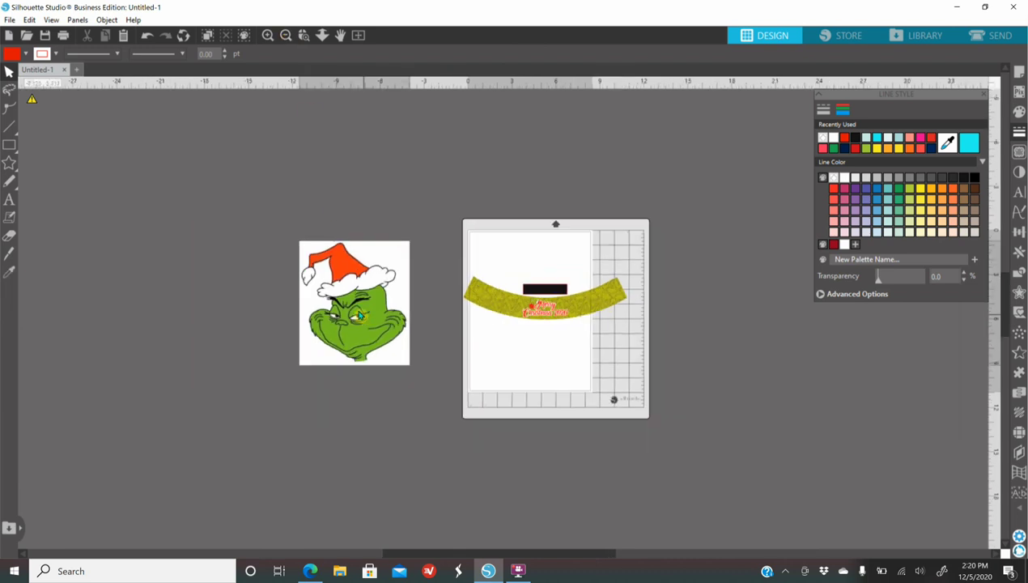
left_click_drag(359, 316, 352, 311)
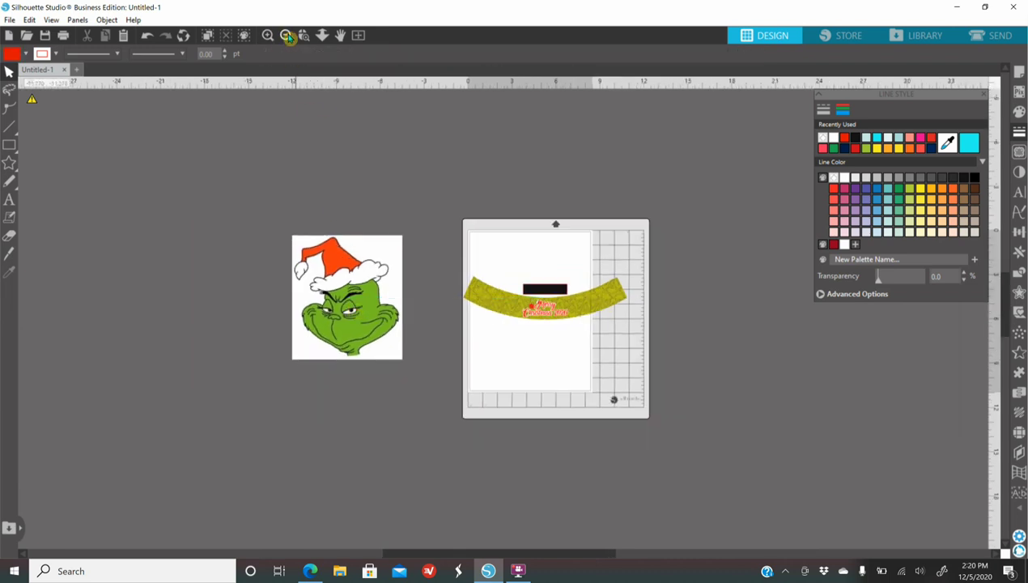
left_click(287, 36)
left_click(287, 36)
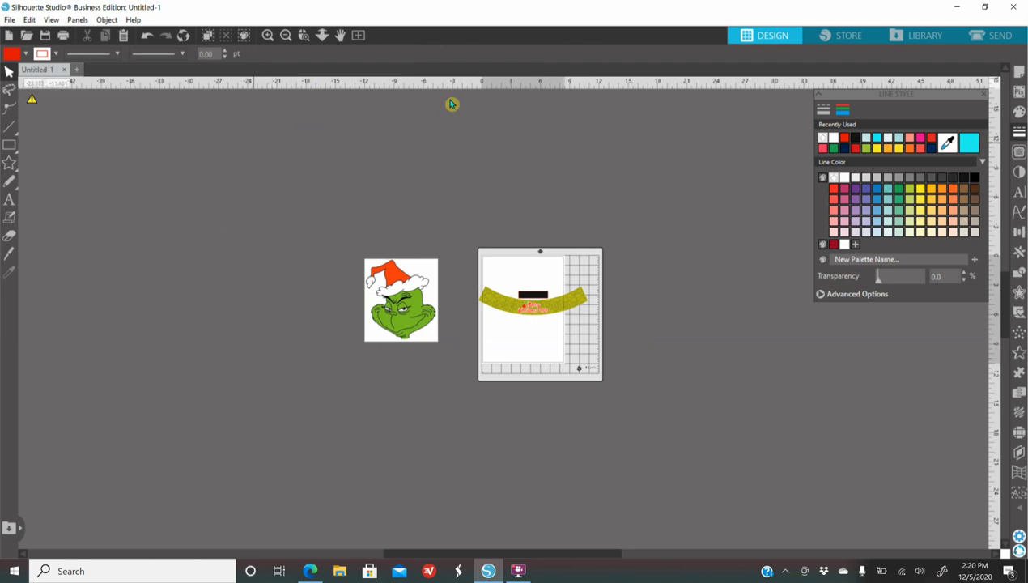
left_click(266, 35)
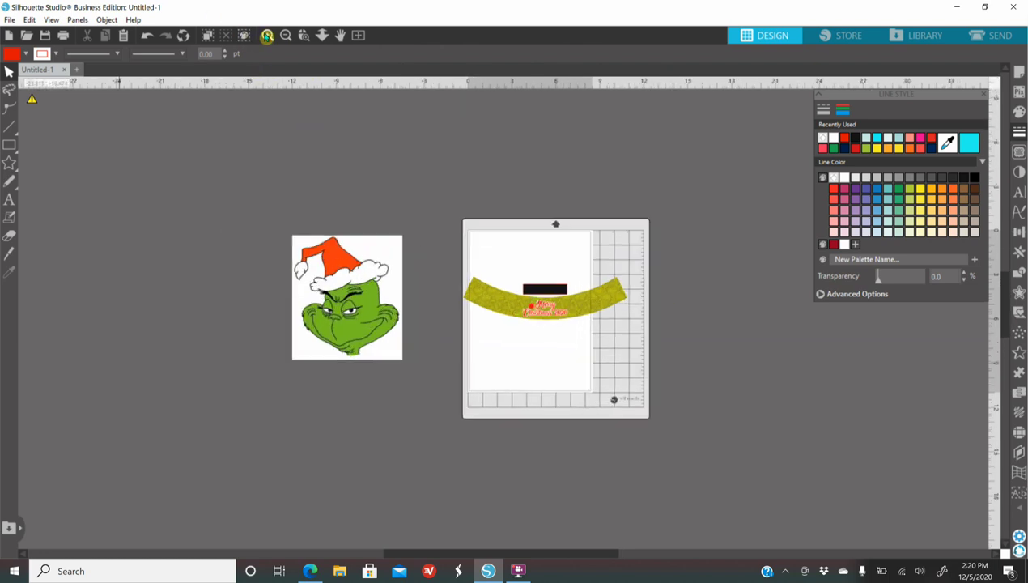
left_click(266, 36)
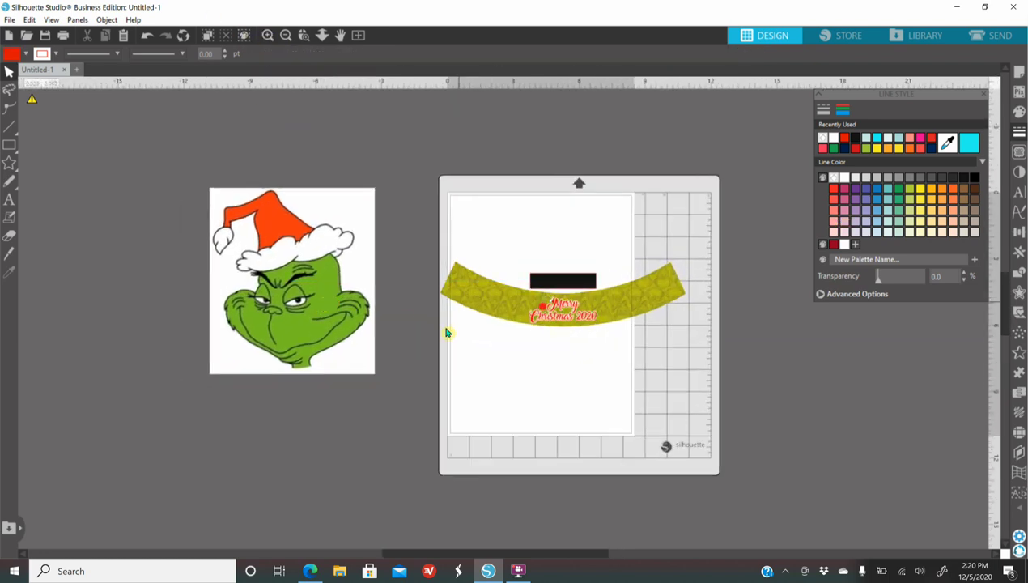
Trace and detach the Grinch face with Santa hat at a 77% threshold and delete the leftover white background image
left_click(1022, 152)
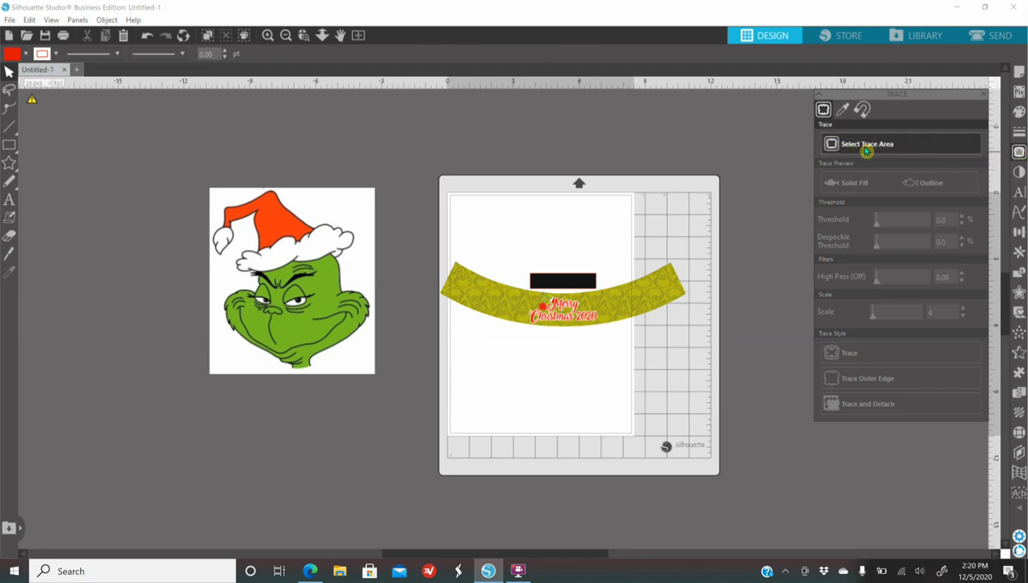
mouse_move(201, 181)
left_mouse_down()
mouse_move(367, 222)
mouse_move(387, 394)
left_mouse_up()
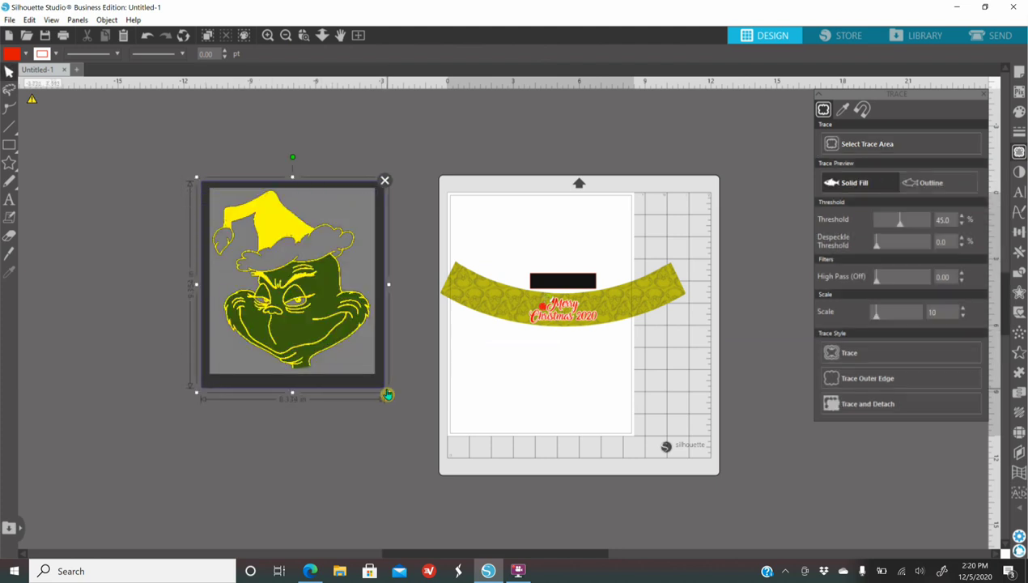
left_click_drag(915, 227, 926, 222)
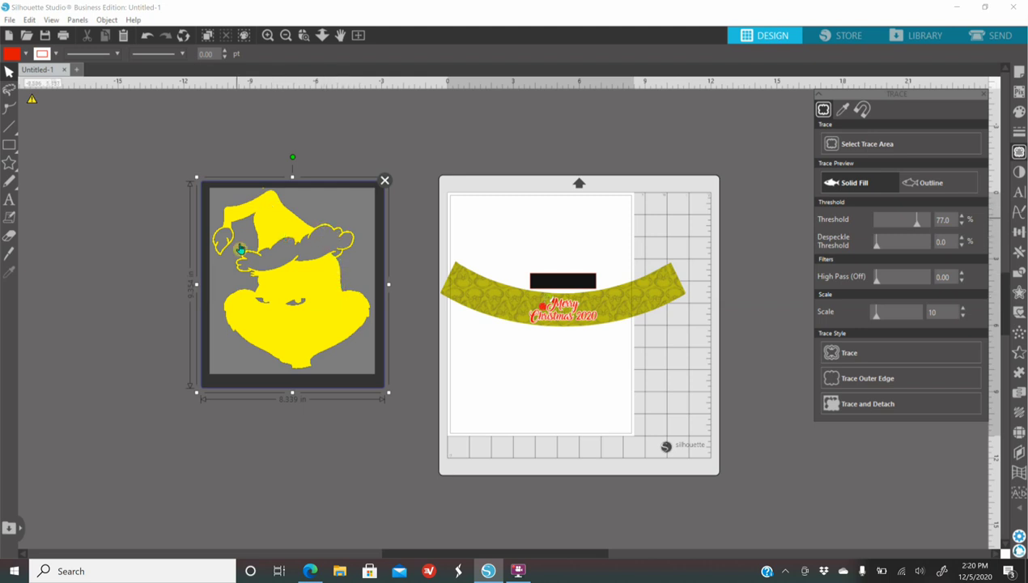
left_click(858, 410)
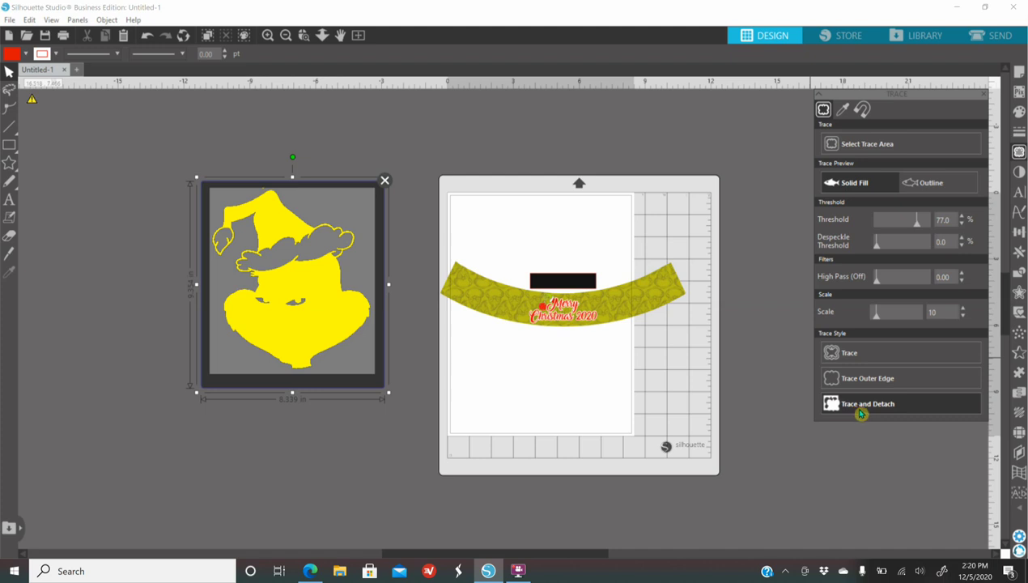
left_click(357, 210)
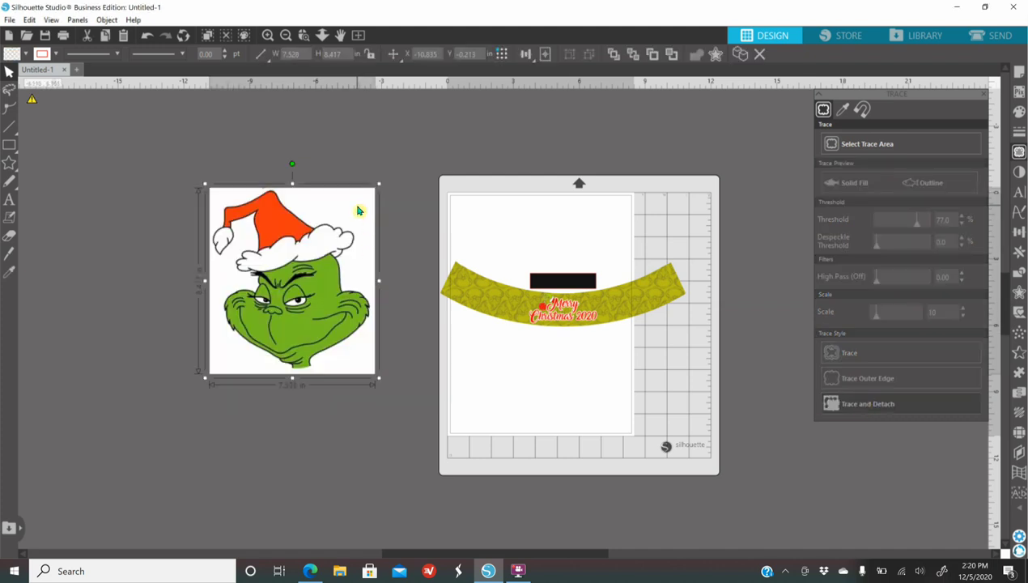
key("Delete")
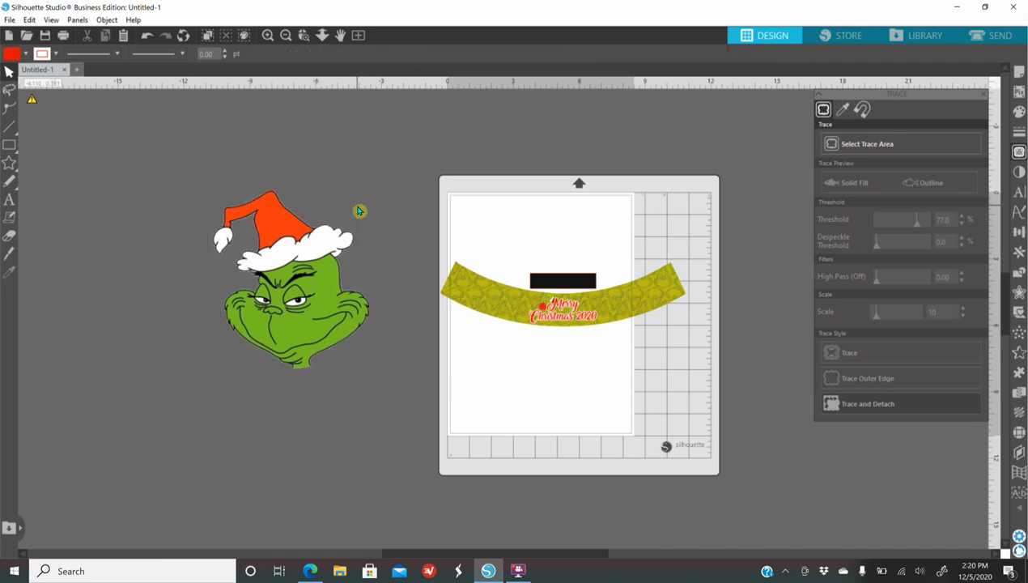
Scale the detached Grinch head down to 0.813 in wide and place it on the band beside "Merry", above "2020"
left_click_drag(332, 230, 372, 233)
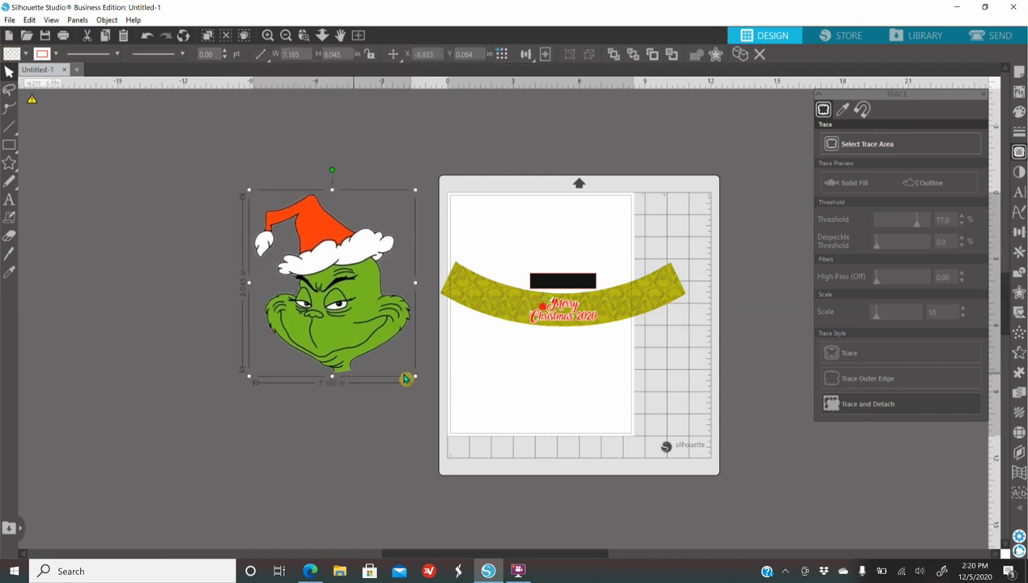
left_click_drag(415, 376, 592, 307)
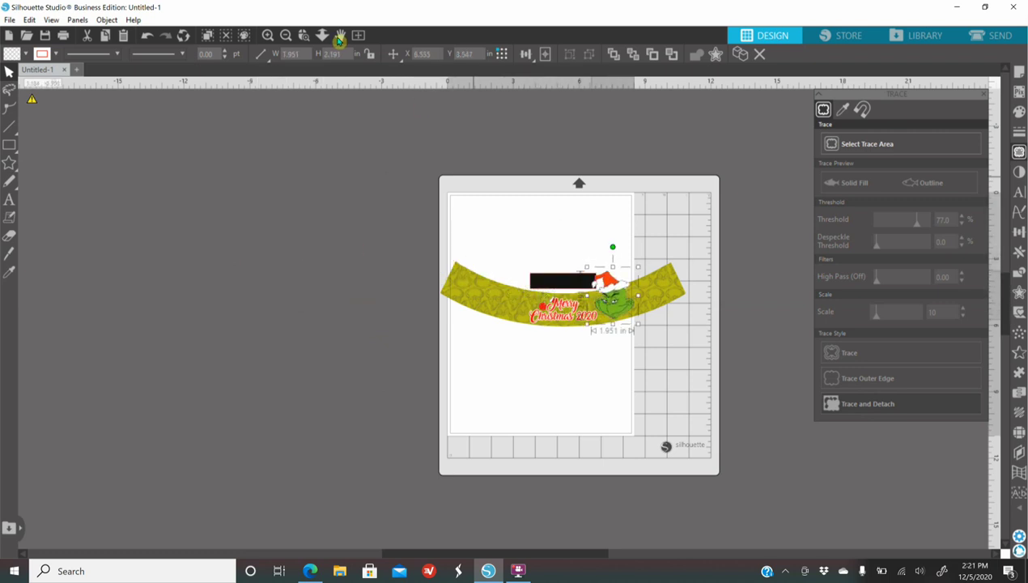
left_click(266, 36)
left_click(265, 36)
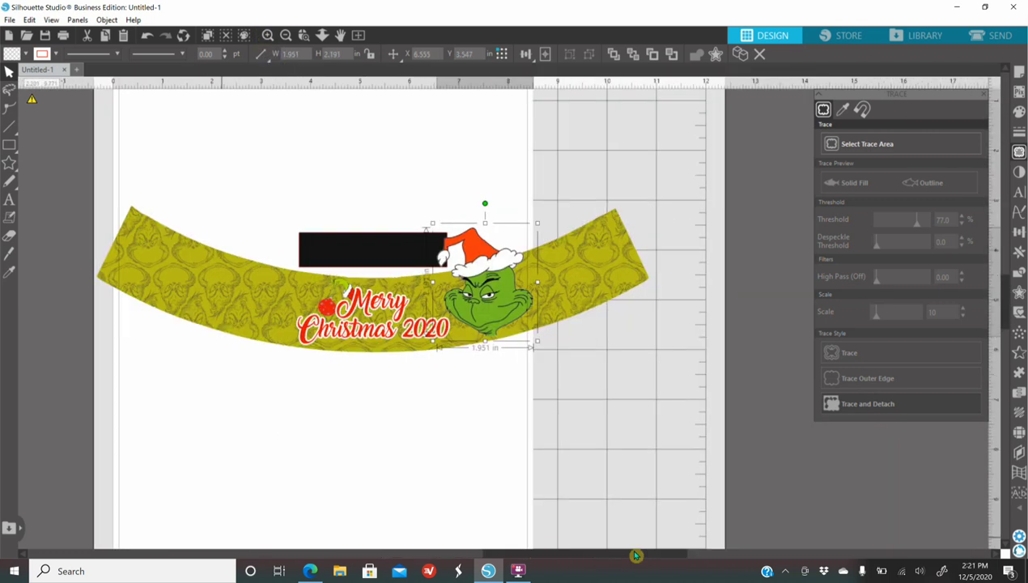
left_click_drag(458, 365, 381, 296)
left_click(267, 36)
left_click_drag(611, 553, 583, 553)
left_click_drag(421, 301, 421, 298)
Bring the Merry Christmas 2020 text group in front of the Grinch head and select the head
right_click(280, 363)
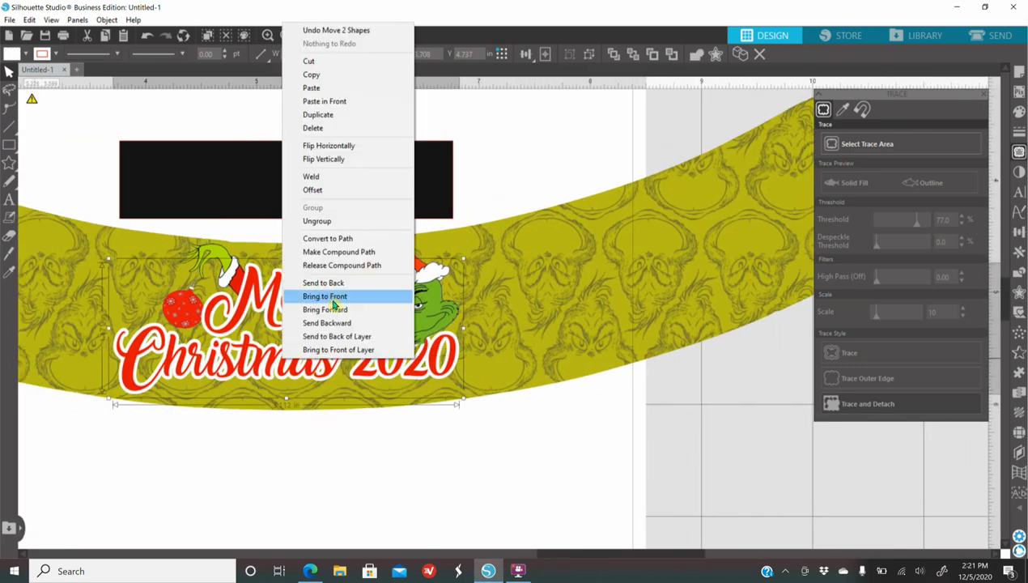
left_click(333, 294)
left_click(435, 300)
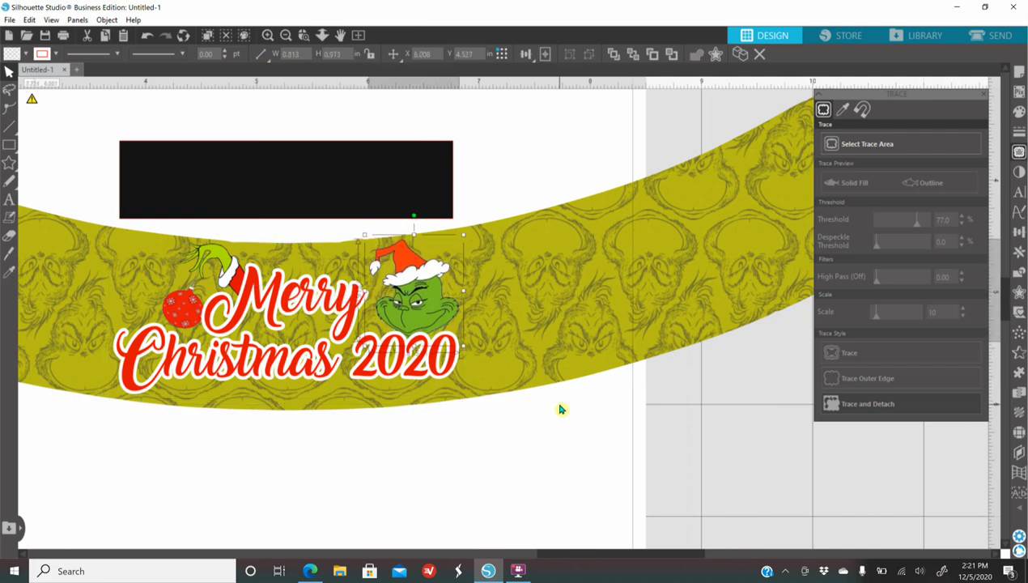
Move the black label rectangle off the page to the left of the cutting mat
scroll(558, 409, "down", 5)
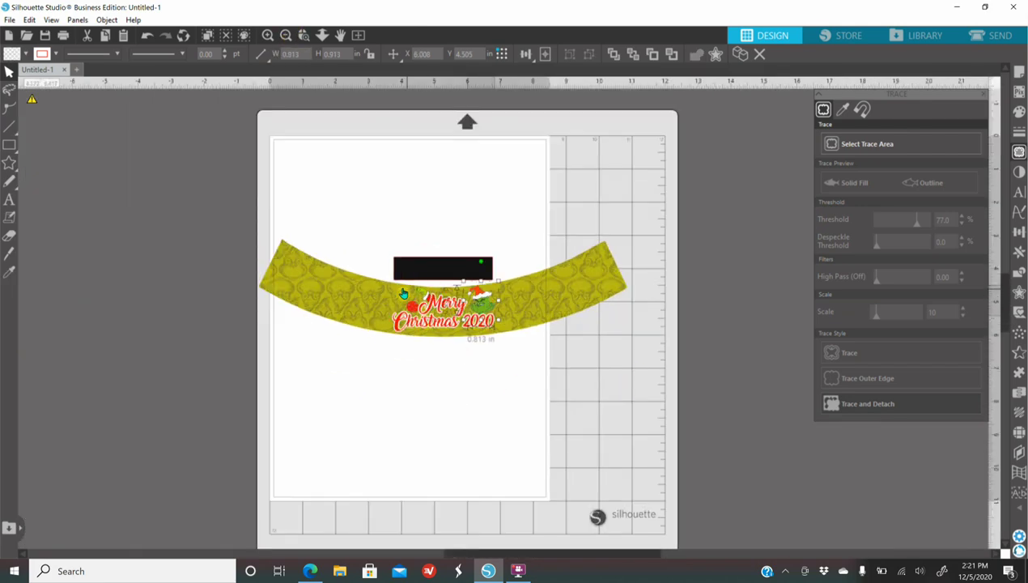
left_click(388, 316)
scroll(387, 314, "up", 2)
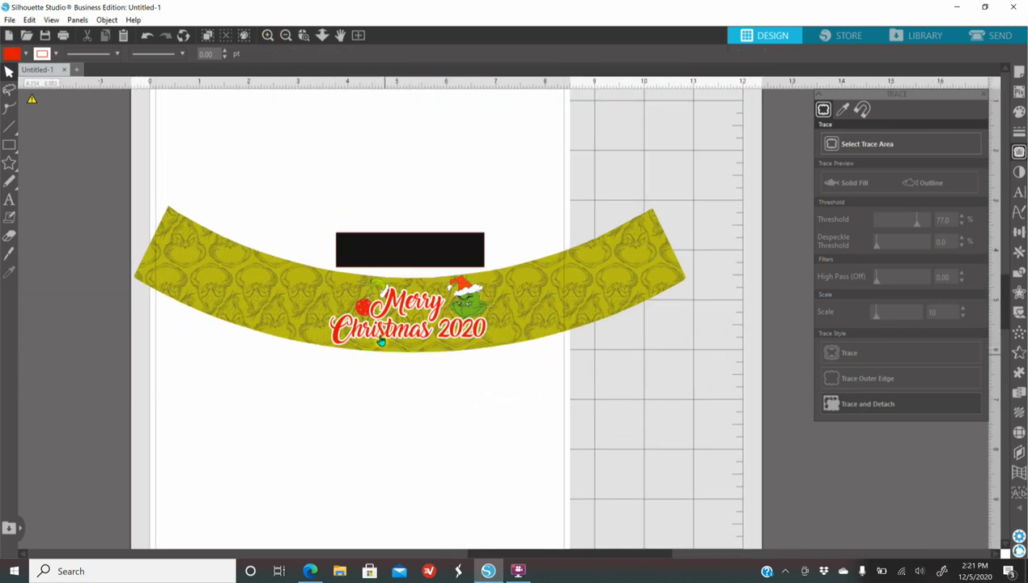
left_click(356, 290)
left_click_drag(410, 249, 47, 268)
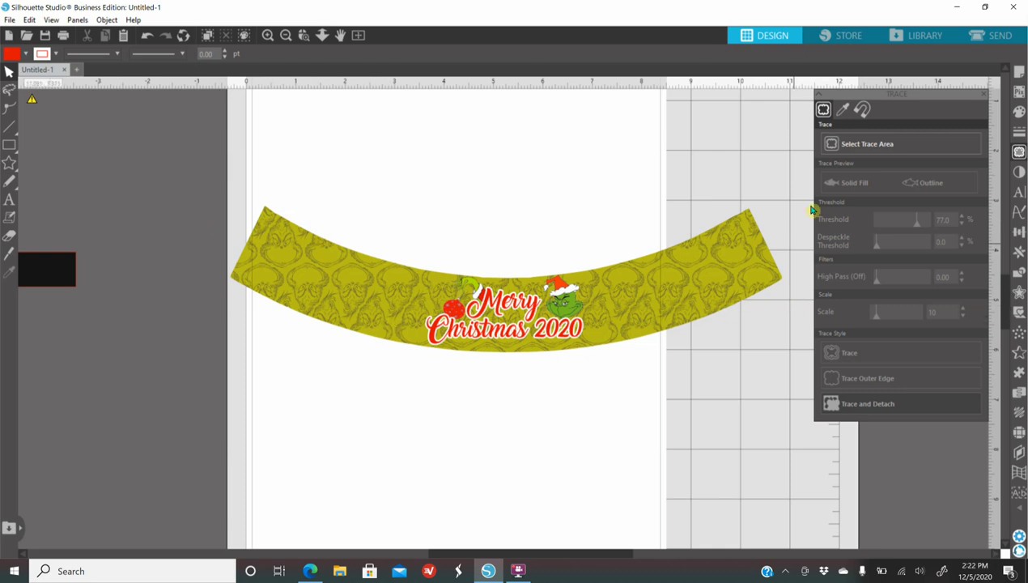
Merge the image large_title, the "Have a Holly Jolly Christmas" lettering, from the Christmas folder in Pictures into the design
left_click(10, 20)
left_click(34, 91)
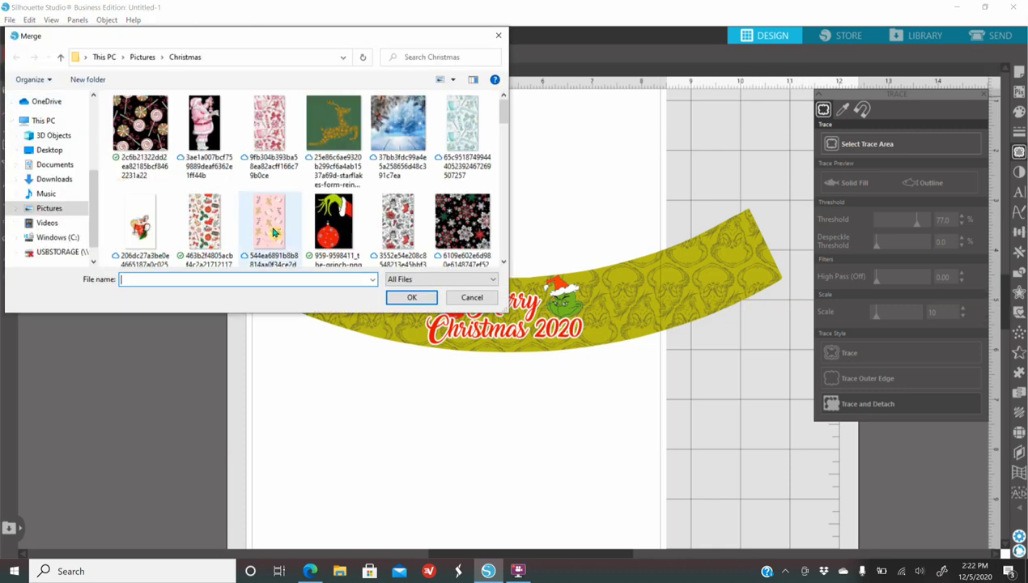
scroll(266, 229, "down", 5)
left_click(205, 202)
scroll(334, 203, "down", 5)
left_click(333, 203)
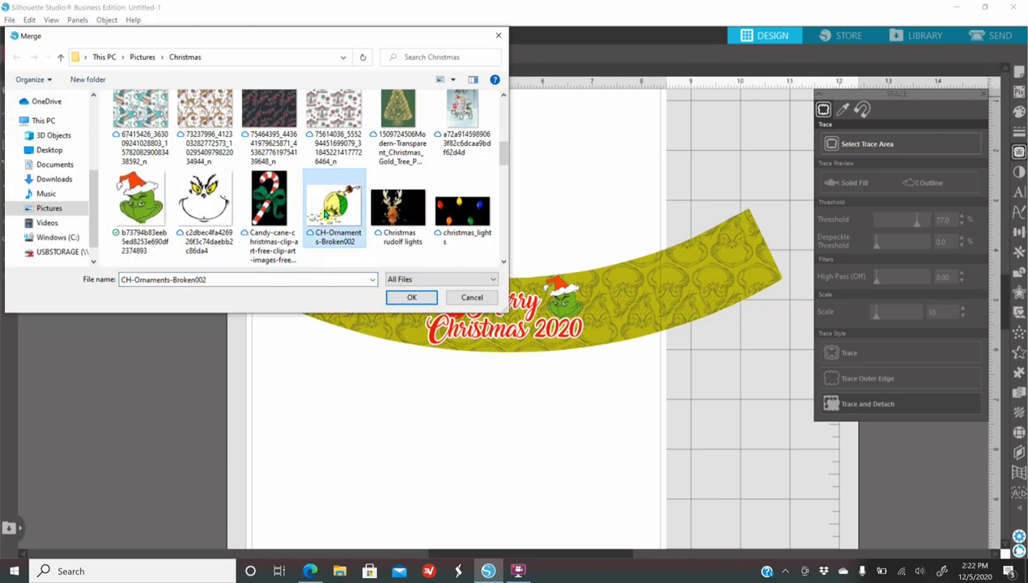
scroll(324, 219, "down", 1)
scroll(324, 219, "down", 6)
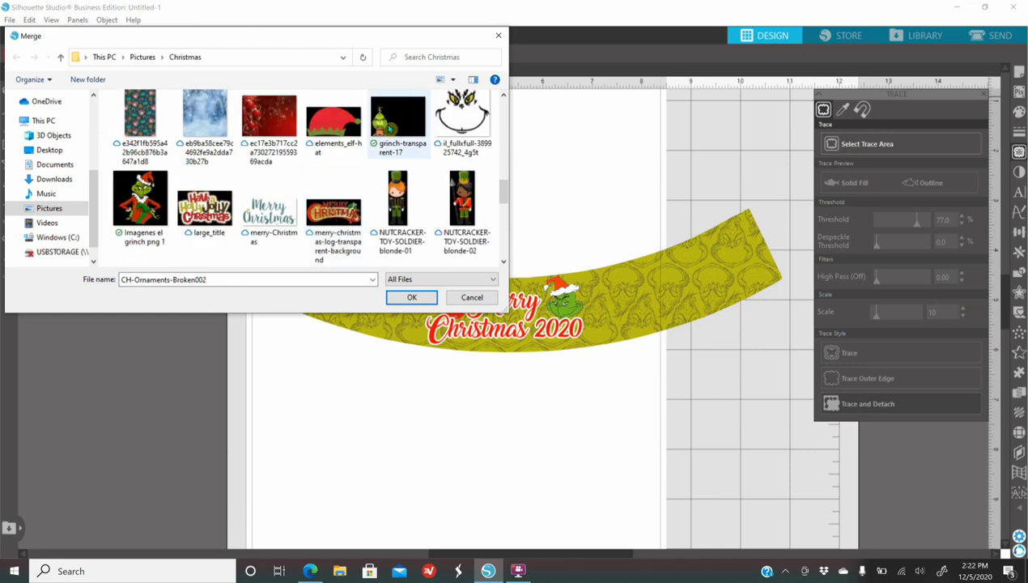
left_click(204, 207)
left_click(413, 297)
Scale the Holly Jolly Christmas image down, tilt it to the curve, and place it on the band left of the Merry Christmas text
left_click_drag(494, 527, 197, 370)
left_click_drag(122, 306, 357, 294)
left_click_drag(356, 229, 410, 214)
left_click_drag(381, 368, 366, 304)
left_click(264, 172)
Browse the Christmas folder in Pictures and merge the Santa hat image dT4oo4k8c into the design
left_click(9, 20)
left_click(64, 101)
scroll(321, 224, "down", 10)
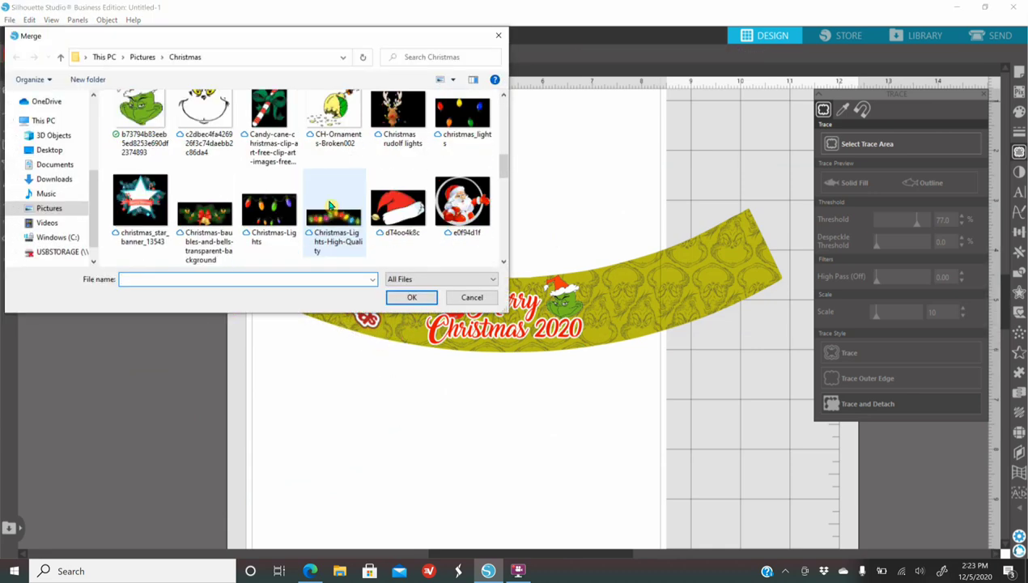
scroll(323, 224, "down", 3)
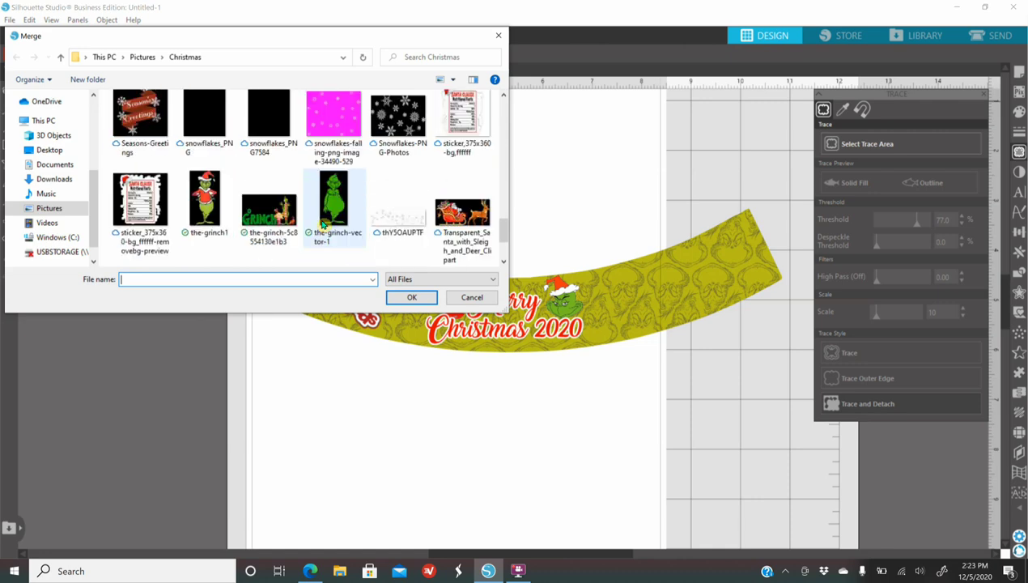
scroll(323, 224, "down", 2)
scroll(322, 225, "up", 8)
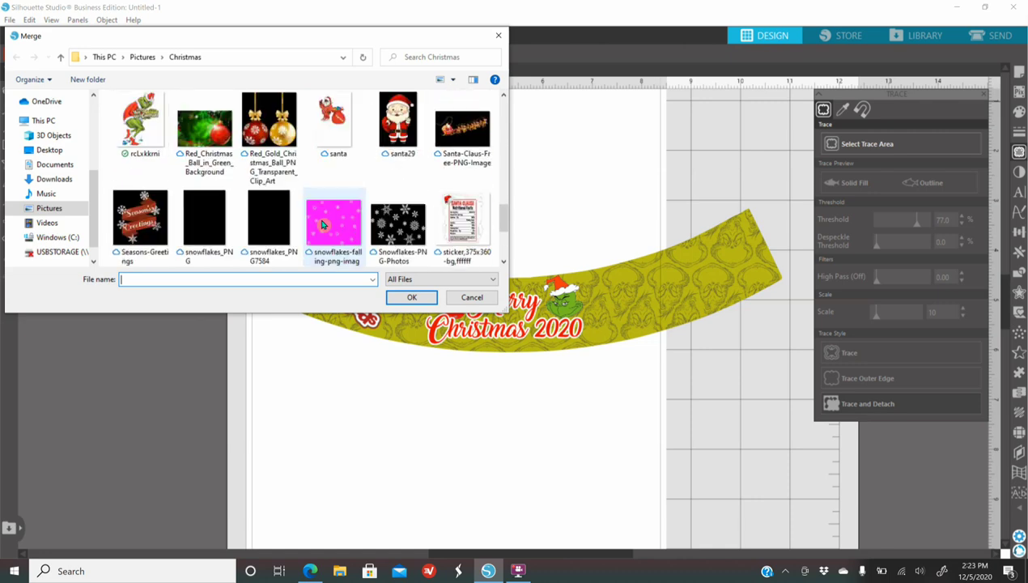
scroll(322, 224, "up", 2)
left_click(399, 130)
left_click(411, 298)
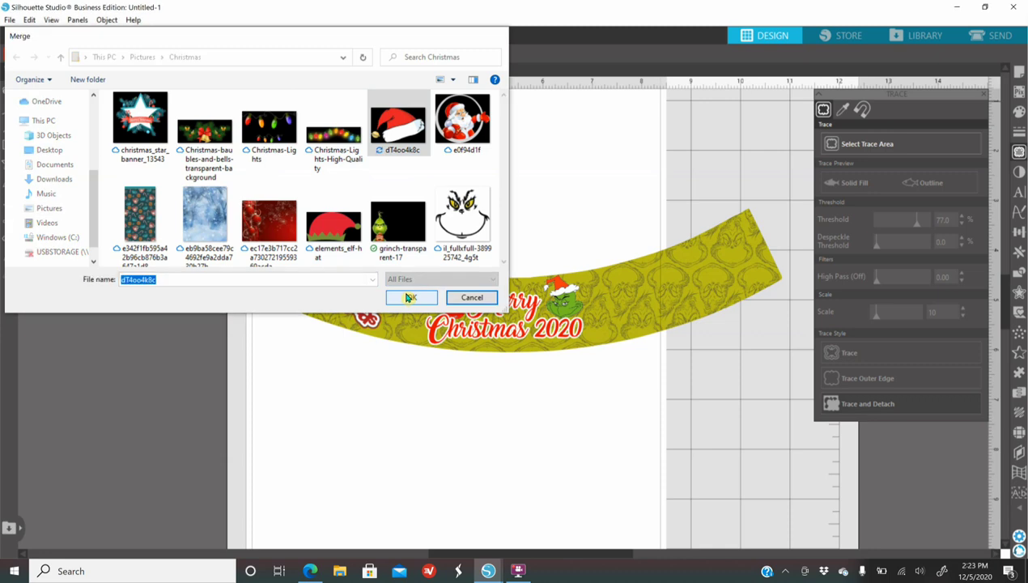
Try the Santa hat on the right part of the band, scaled down and flipped horizontally, and delete it
left_click_drag(563, 567, 632, 490)
left_click_drag(559, 437, 688, 307)
right_click(701, 310)
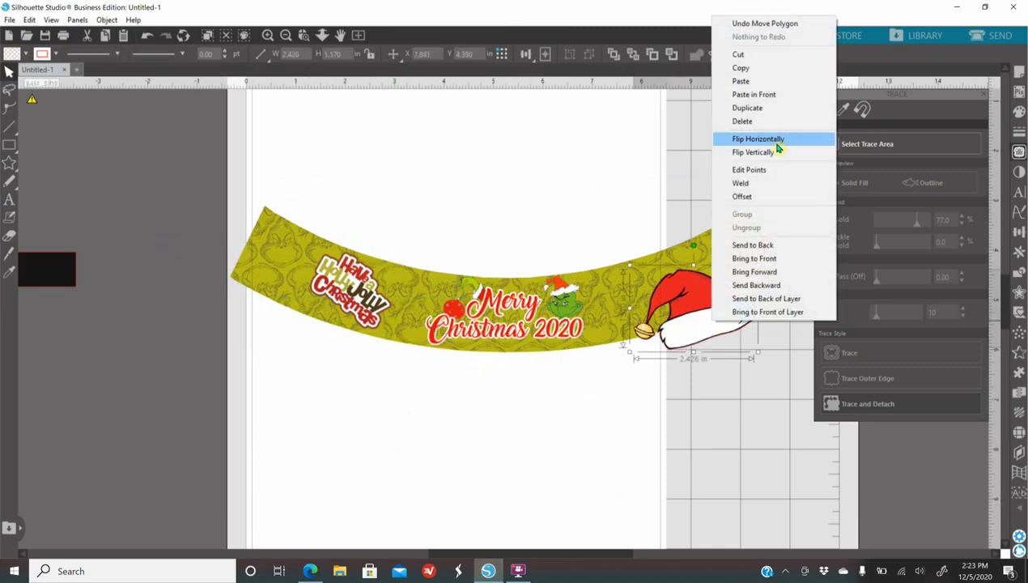
left_click(717, 145)
left_click_drag(752, 255, 706, 259)
key("Delete")
Merge the Christmas rudolf lights image from the Christmas folder as a trial and delete it again
left_click(8, 20)
left_click(33, 101)
scroll(253, 235, "down", 2)
left_click(398, 209)
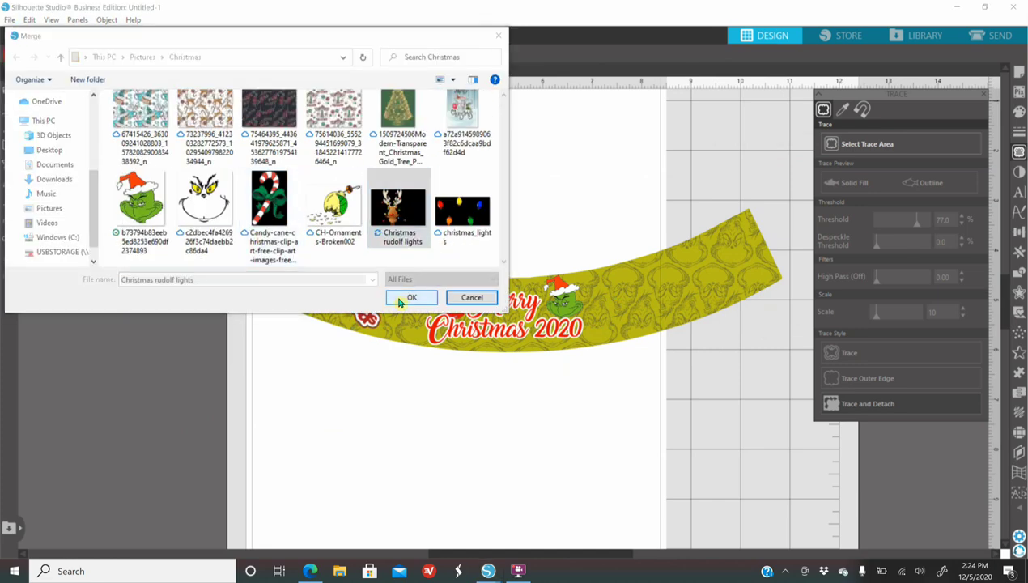
left_click(412, 297)
key("Delete")
Switch to the browser and search Bing images for "grinch max png"
left_click(310, 571)
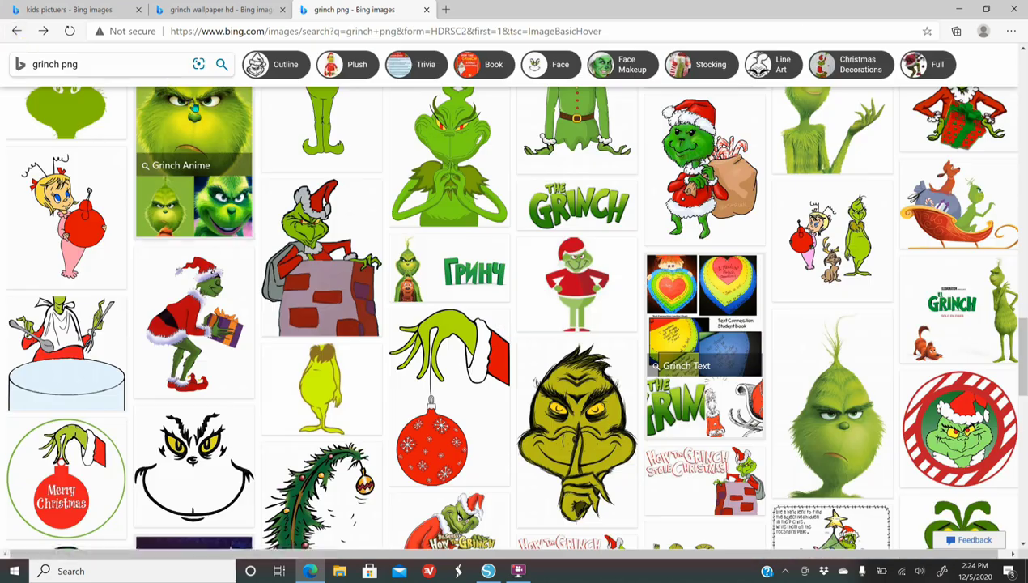
left_click(54, 64)
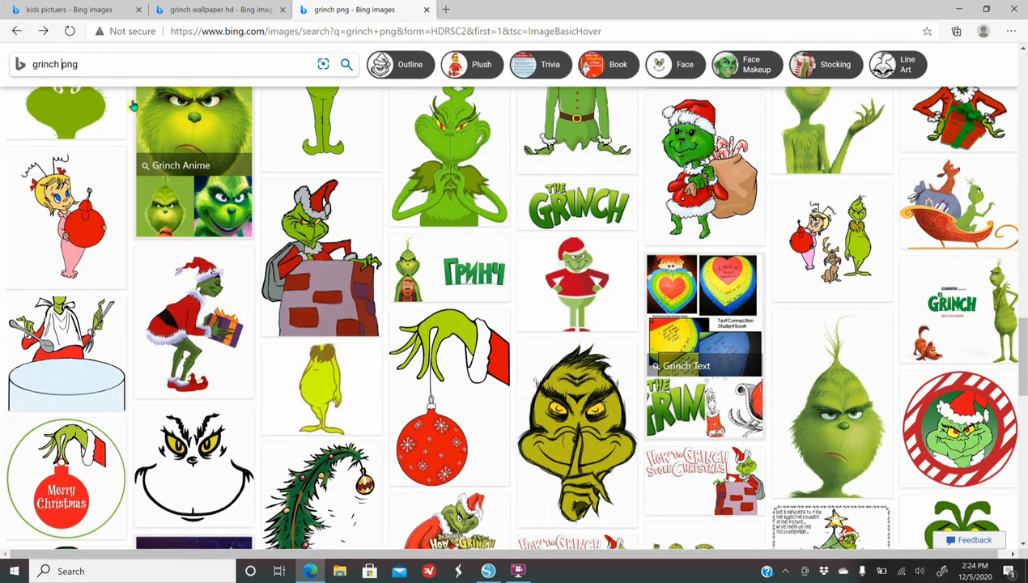
type("max")
key("Return")
Open the picture of Max the dog sitting with his antler and save it to the computer
left_click(91, 271)
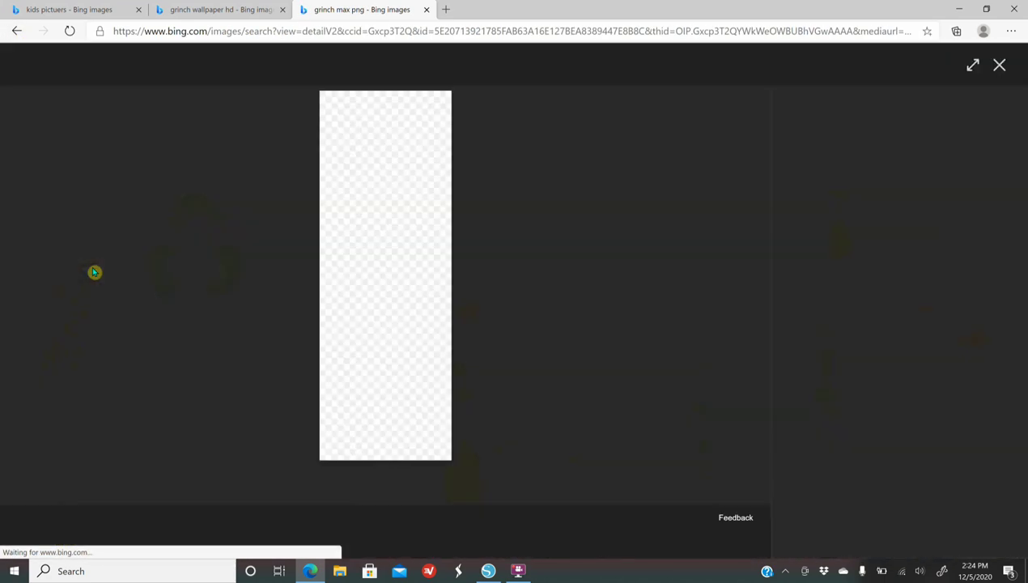
right_click(434, 320)
left_click(486, 344)
left_click(276, 224)
Return to Silhouette Studio, merge the saved Max picture into the design, and move it over the right part of the band
left_click(488, 571)
left_click(9, 20)
left_click(34, 99)
left_click(207, 218)
left_click(404, 294)
left_click_drag(324, 268, 613, 292)
Clear Max's line color, scale him down, tilt him to the curve, and place him near the band's right end
left_click(1017, 172)
left_click(842, 110)
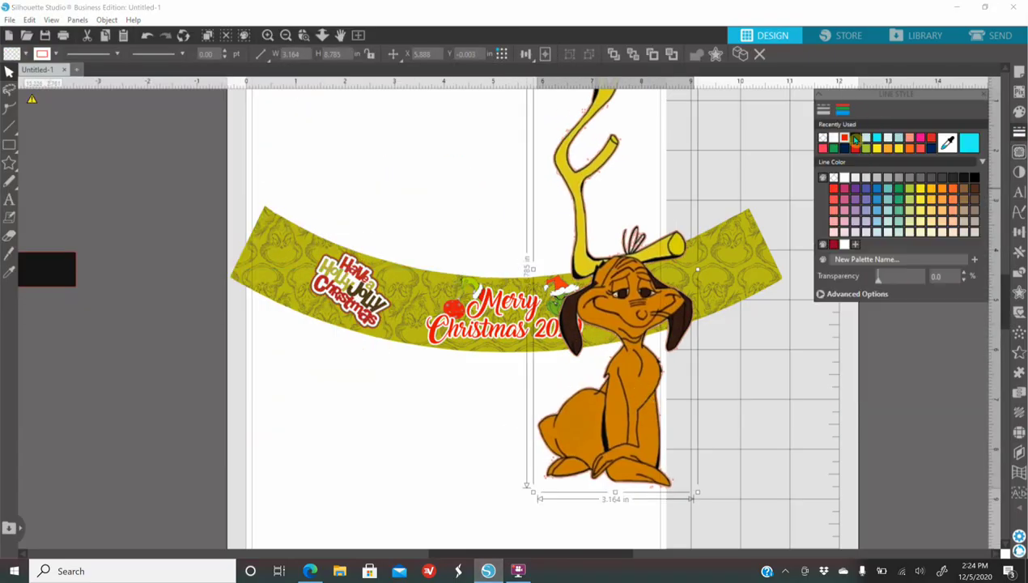
mouse_move(697, 492)
left_mouse_down()
mouse_move(593, 252)
mouse_move(743, 346)
mouse_move(701, 298)
left_mouse_up()
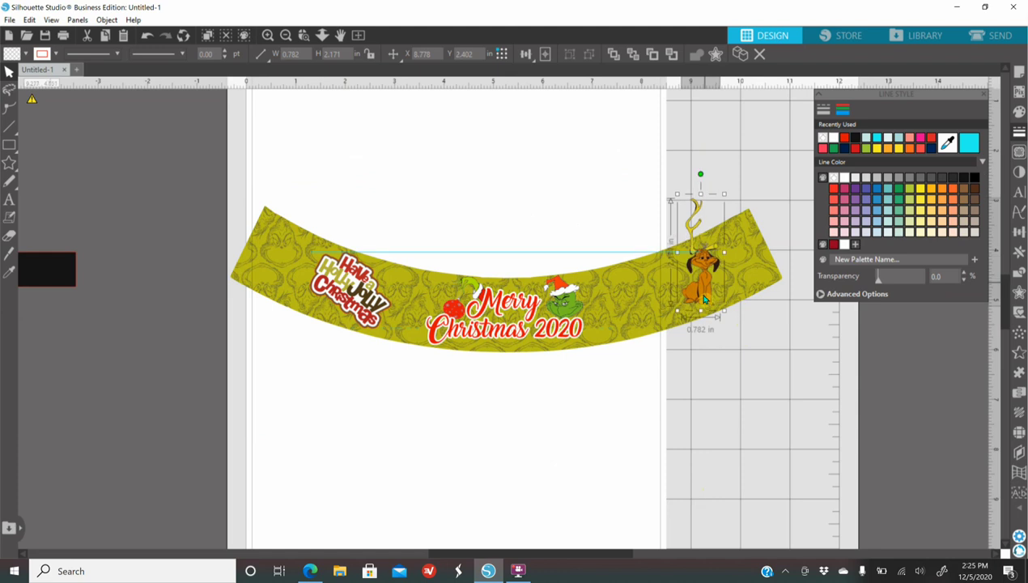
left_click_drag(684, 193, 663, 200)
left_click_drag(684, 283, 691, 306)
left_click_drag(648, 218, 653, 245)
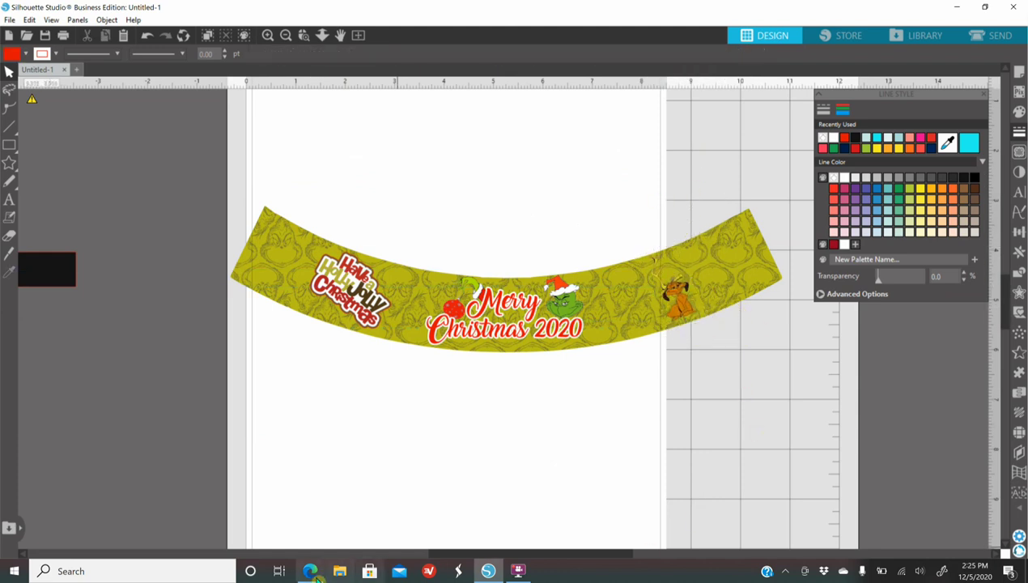
Switch back to the browser and search Bing images for "cindy lou who png"
left_click(310, 571)
left_click_drag(194, 68, 85, 89)
type("cindy lou who png")
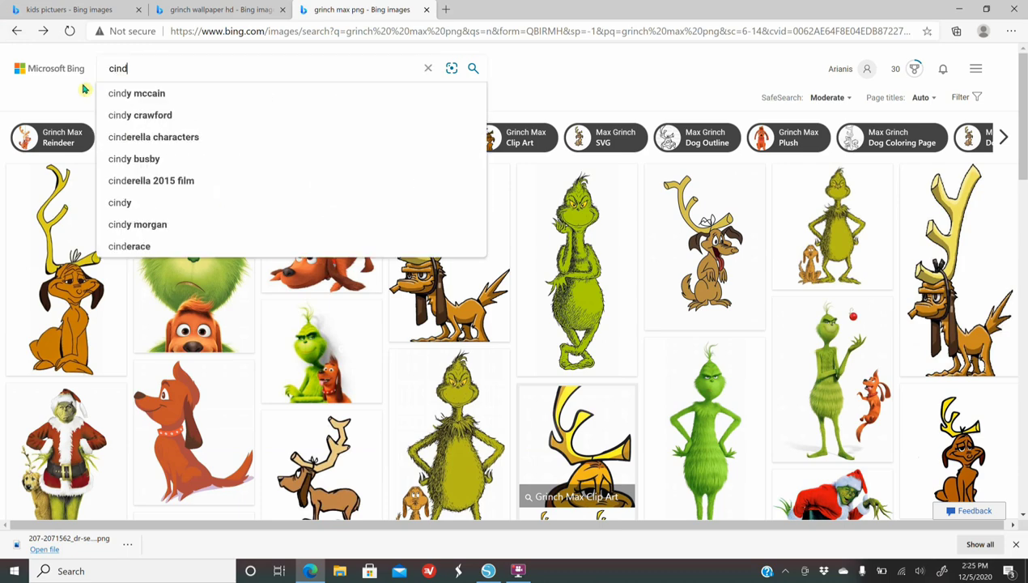
key("Return")
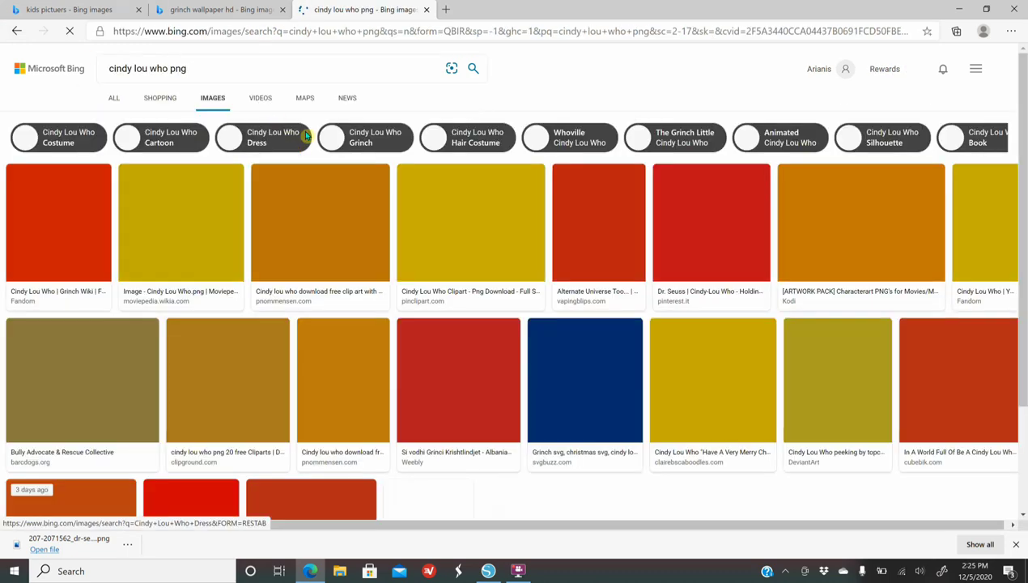
Browse the results, open the related SVG search, and copy the picture of Cindy Lou Who in the pink gown
scroll(457, 419, "down", 5)
scroll(457, 419, "down", 1)
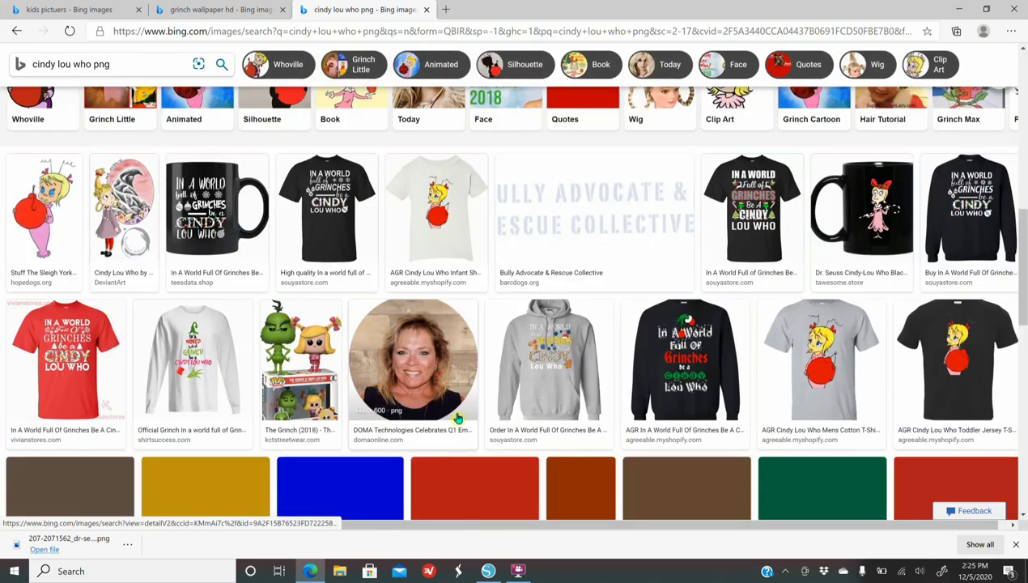
scroll(469, 417, "up", 8)
scroll(486, 415, "down", 10)
scroll(493, 413, "down", 10)
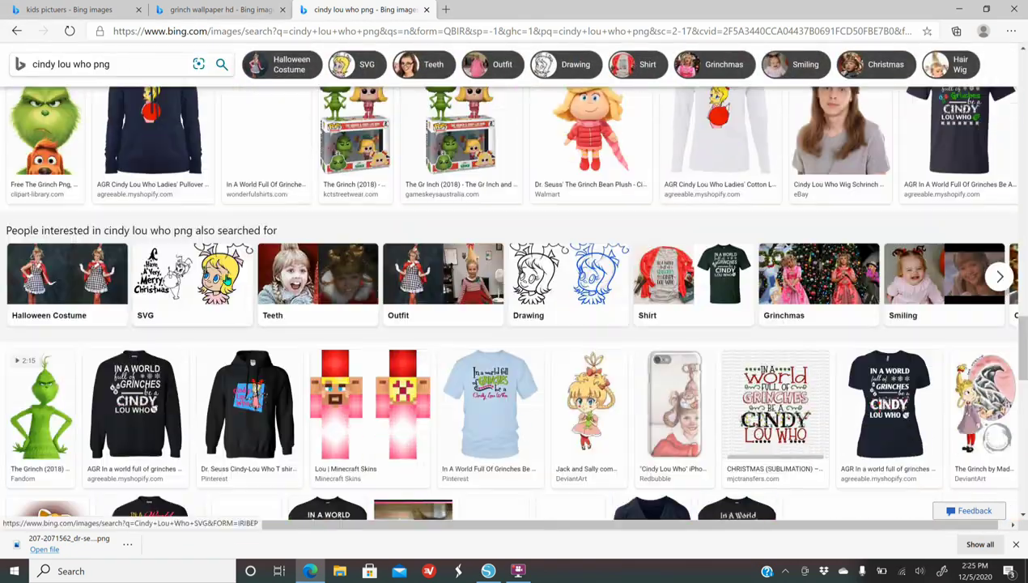
left_click(192, 275)
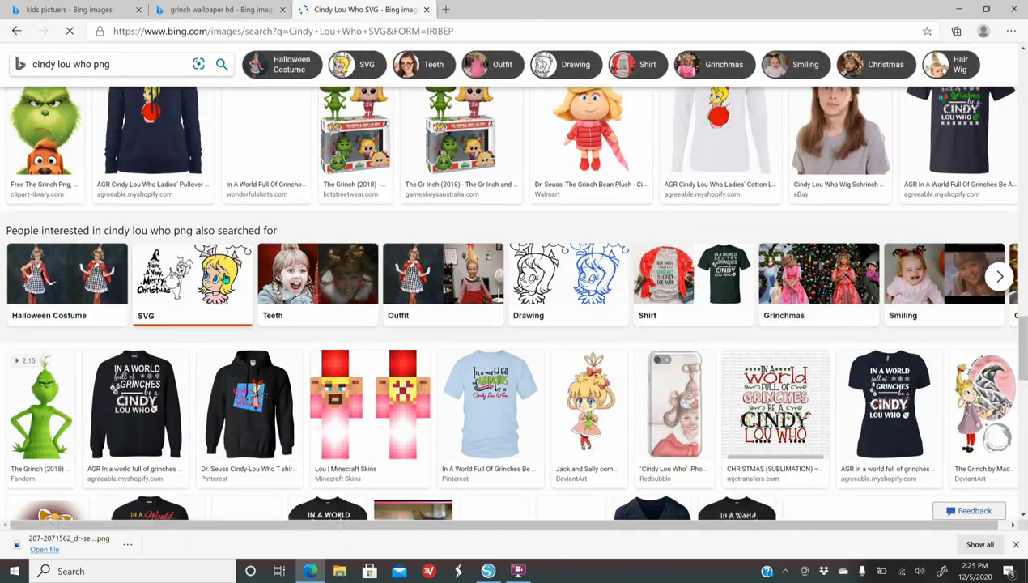
left_click(160, 209)
right_click(394, 279)
left_click(456, 328)
Switch to Silhouette Studio and paste the copied Cindy Lou Who picture into the design
left_click(488, 571)
right_click(395, 379)
left_click(424, 443)
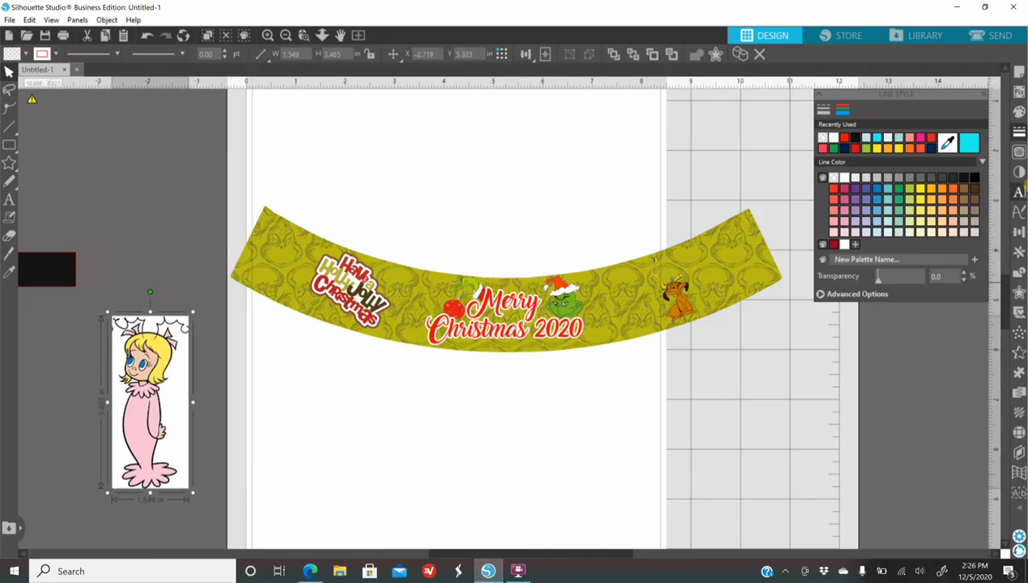
Trace and detach the Cindy Lou Who figure from its white background with the threshold at 85%
left_click(1019, 151)
left_click(866, 143)
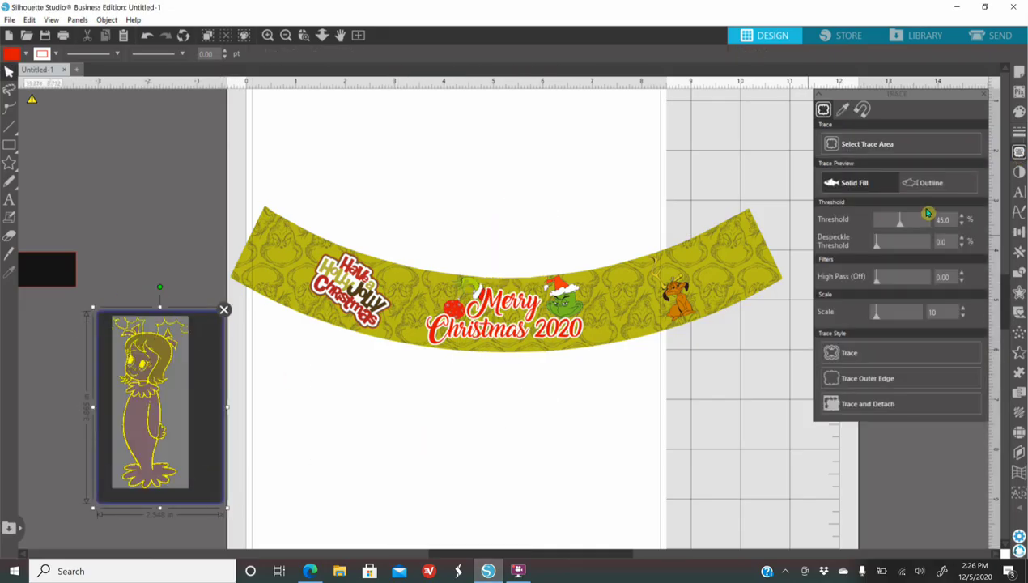
left_click_drag(928, 213, 923, 219)
left_click(868, 404)
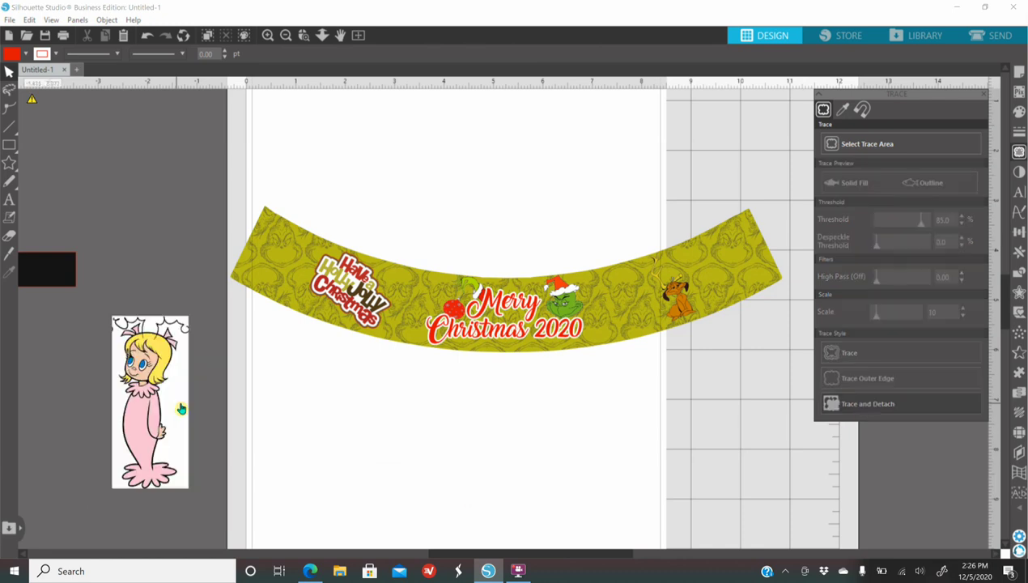
Move the detached Cindy Lou Who onto the band, scale her down to the band's height, and place her left of Max
left_click_drag(175, 409, 634, 378)
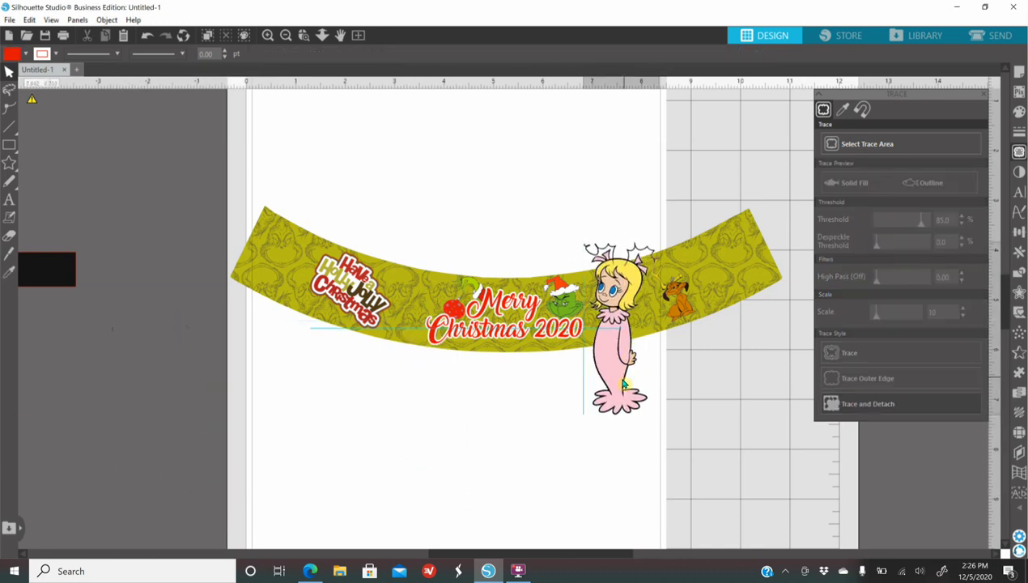
left_click_drag(649, 423, 659, 343)
left_click(653, 365)
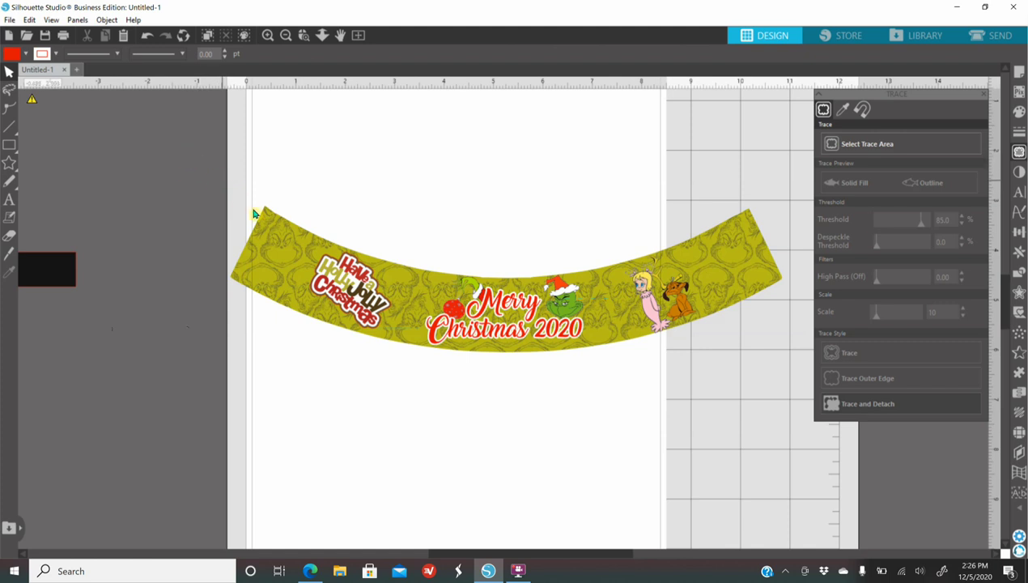
Select the band with all its lettering and artwork and group them into one object
left_click(497, 350)
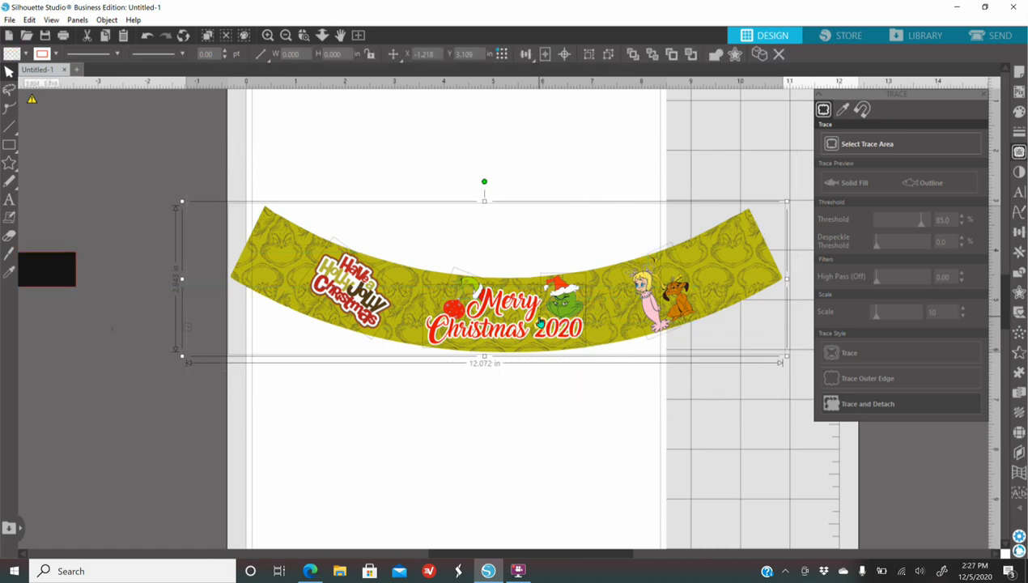
right_click(540, 321)
left_click(609, 412)
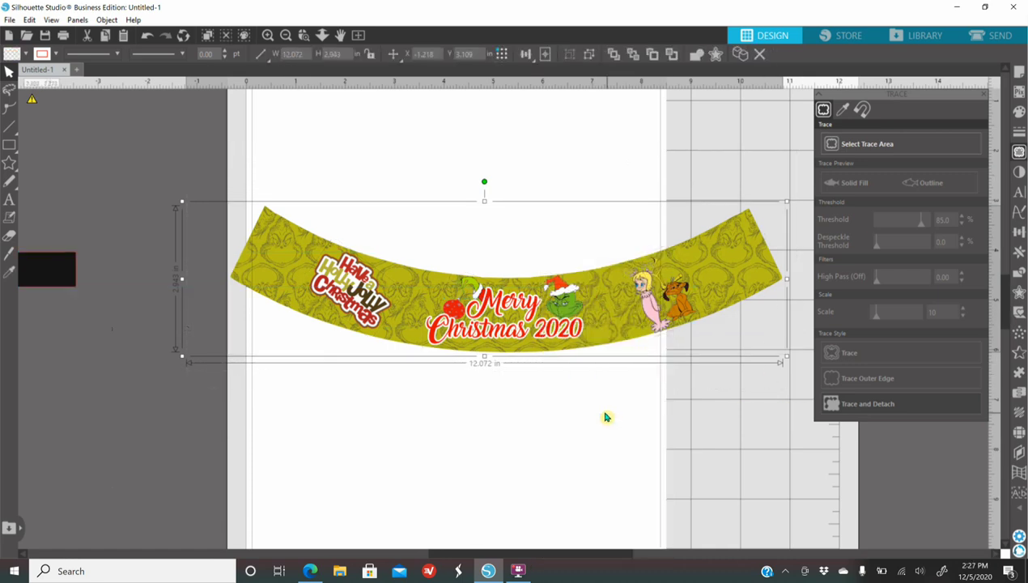
Delete the black label rectangle and move the grouped wrap off the page to the left of the cutting mat
left_click(284, 36)
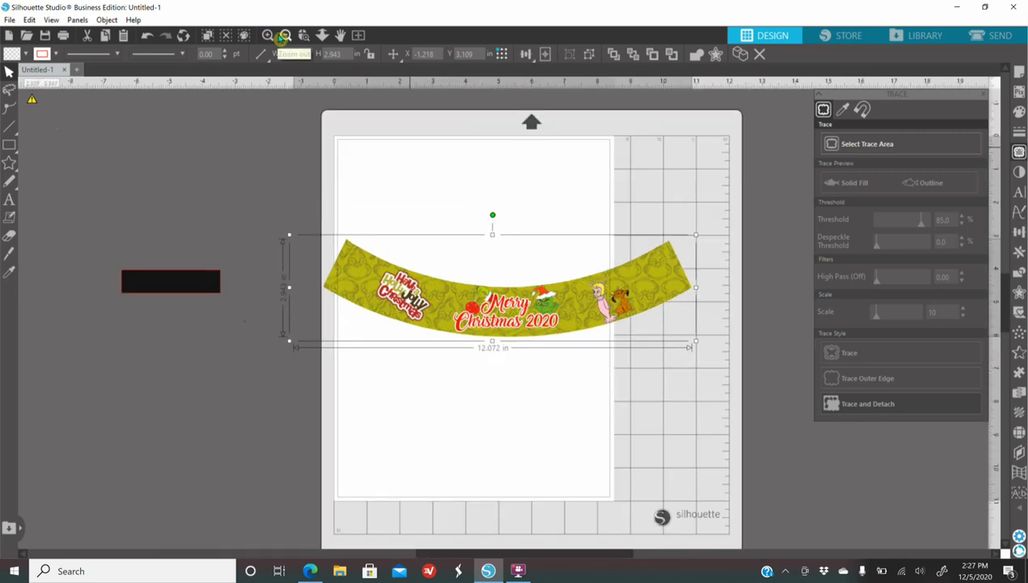
left_click(189, 284)
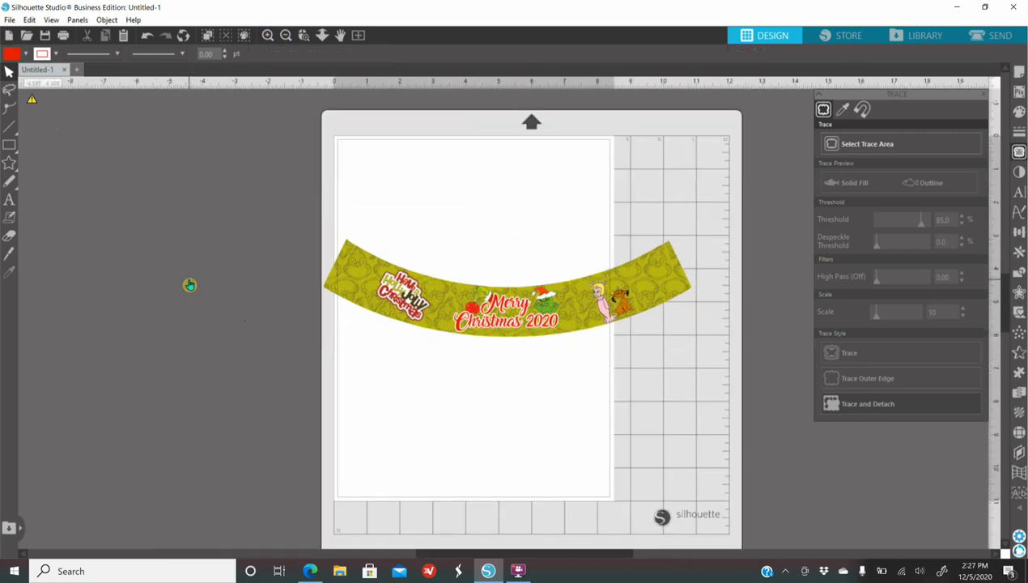
left_click_drag(479, 309, 178, 331)
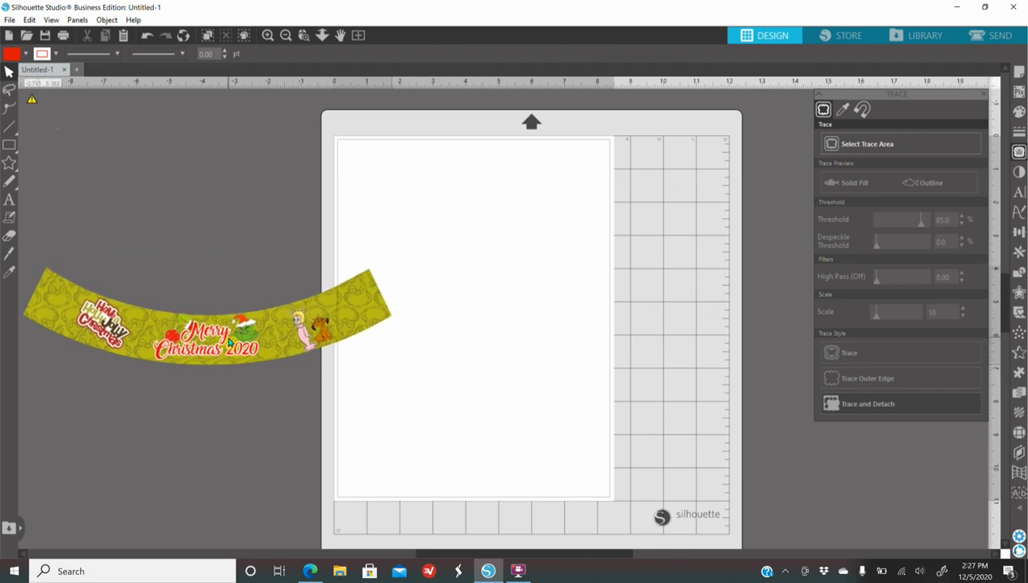
left_click(286, 36)
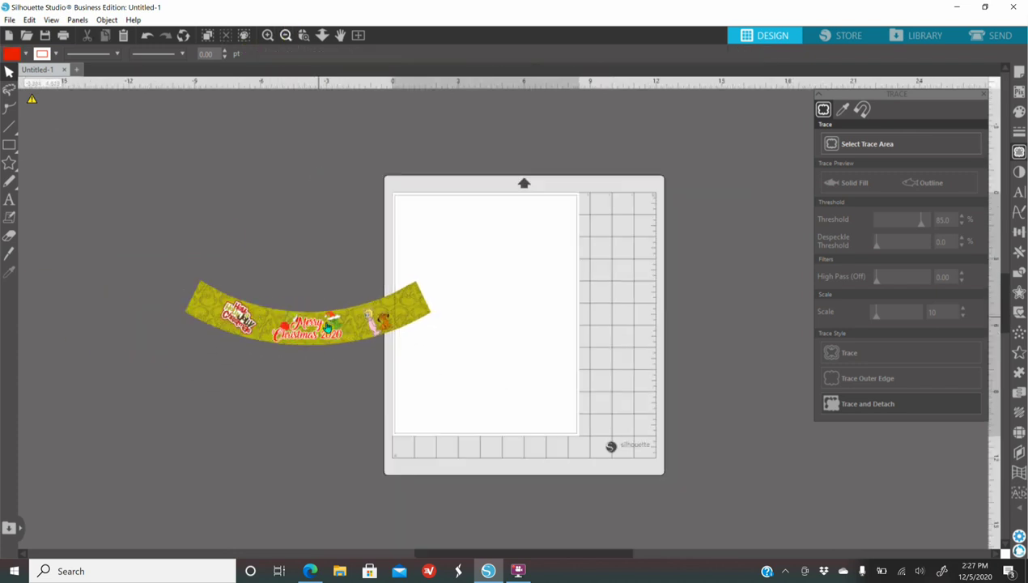
left_click_drag(322, 320, 201, 273)
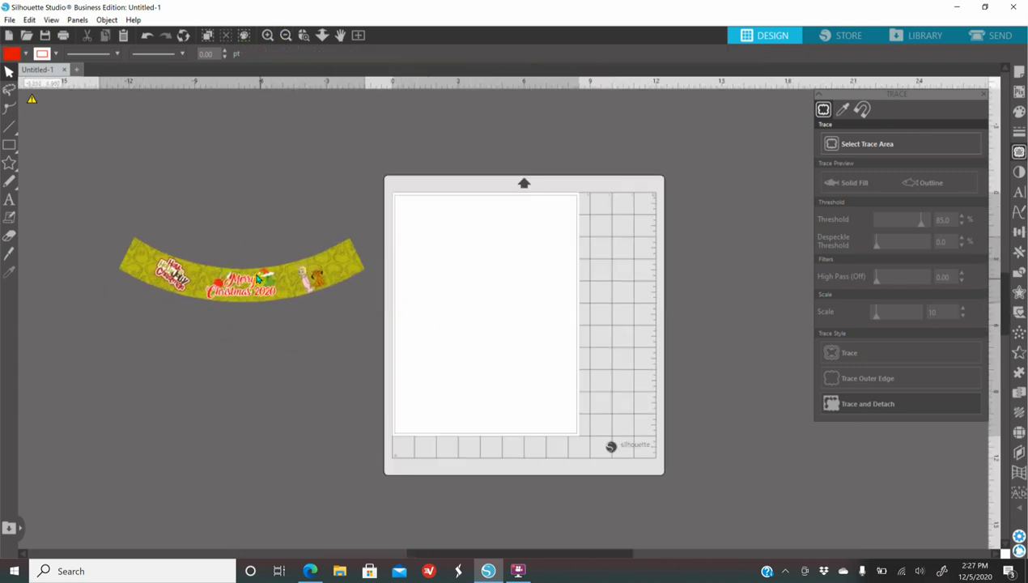
left_click(268, 36)
Draw a red rectangle in the upper part of the page and size it 2 in wide by 3 in high
mouse_move(10, 145)
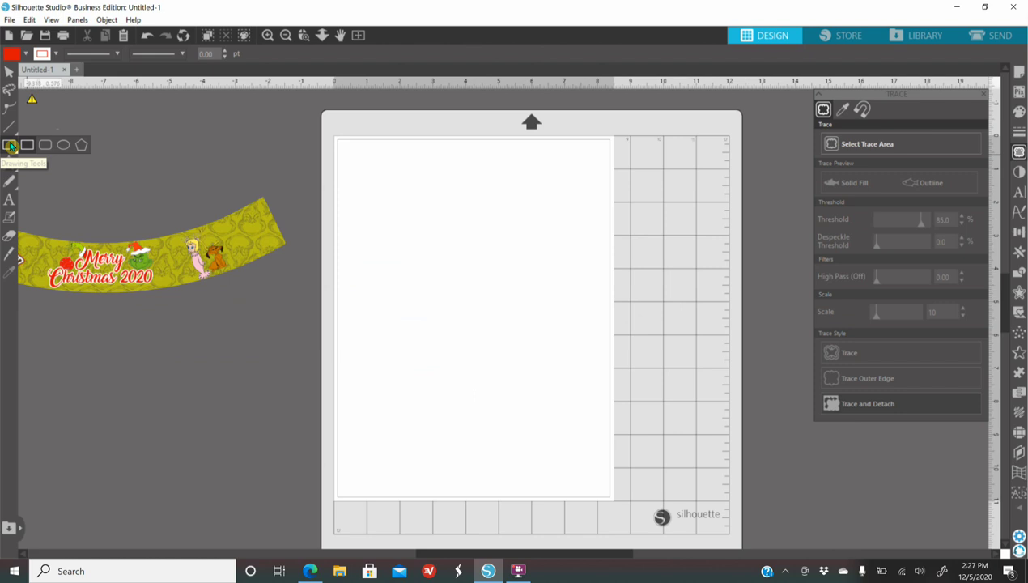
mouse_move(396, 198)
left_mouse_down()
mouse_move(462, 217)
mouse_move(476, 308)
left_mouse_up()
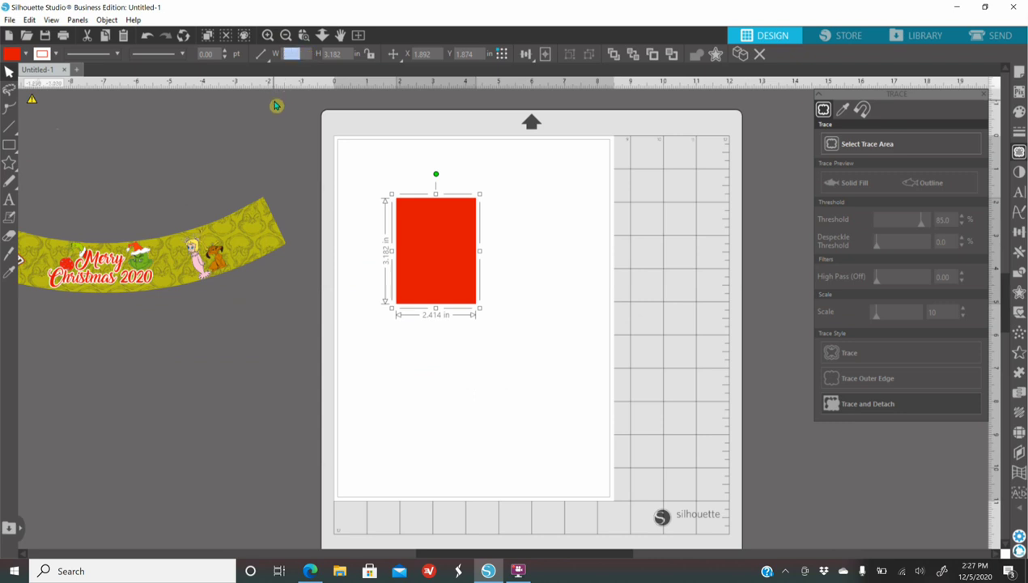
type("2")
key("Return")
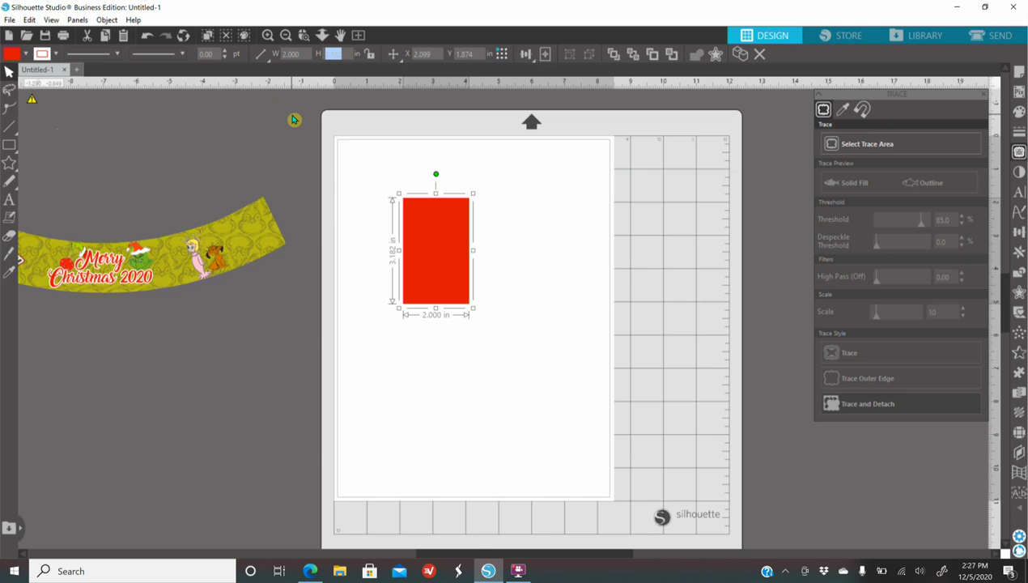
key("Return")
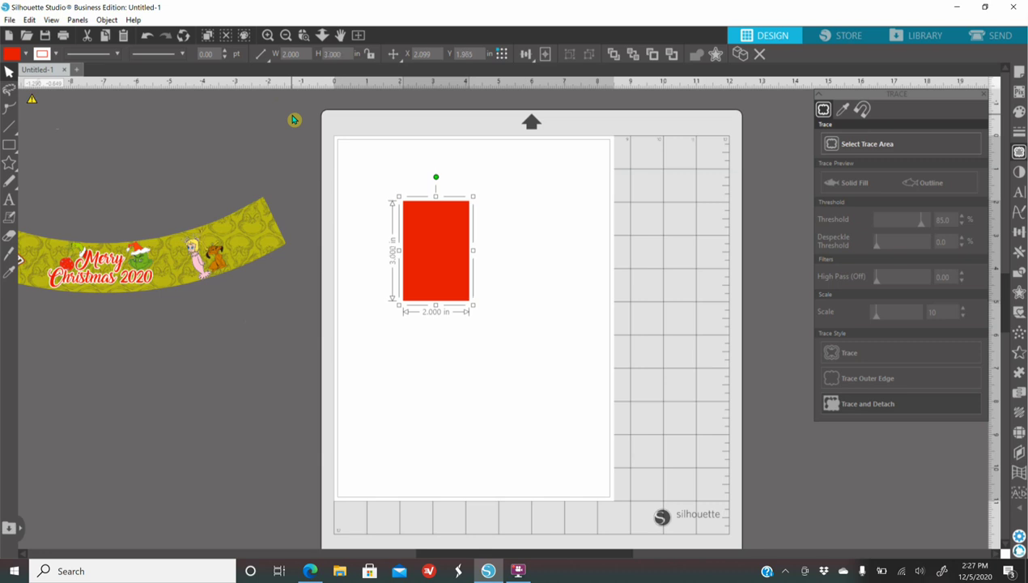
left_click_drag(454, 298, 473, 280)
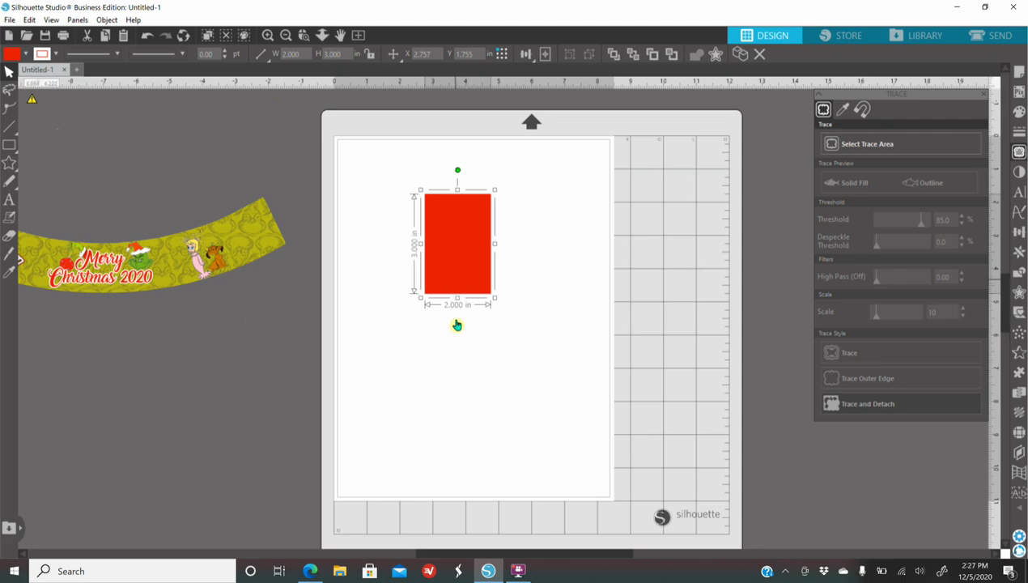
Switch to the browser, open the green red-suited Grinch pattern from the "grinch wallpaper hd" image results, and copy the image
left_click(310, 571)
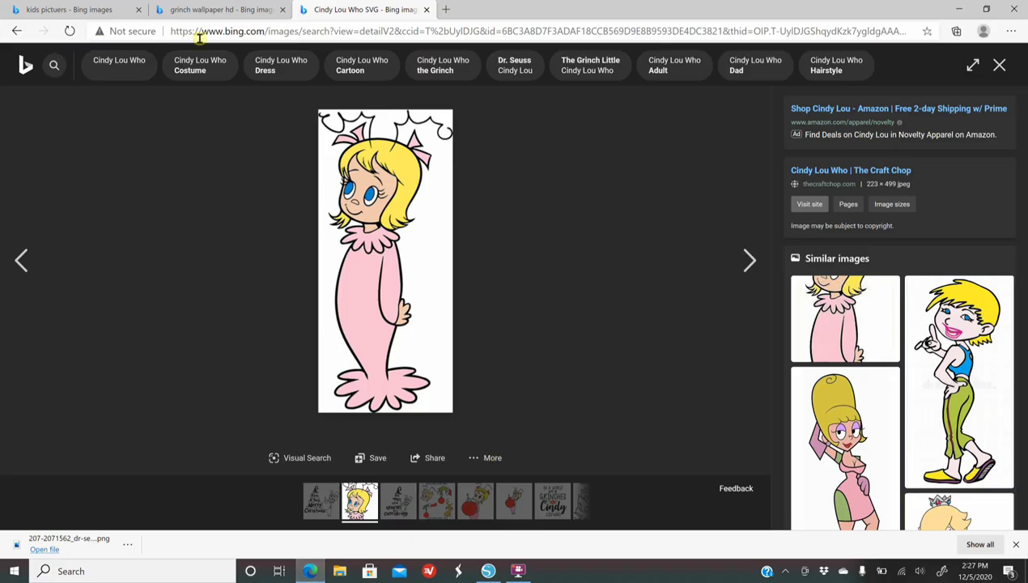
left_click(212, 13)
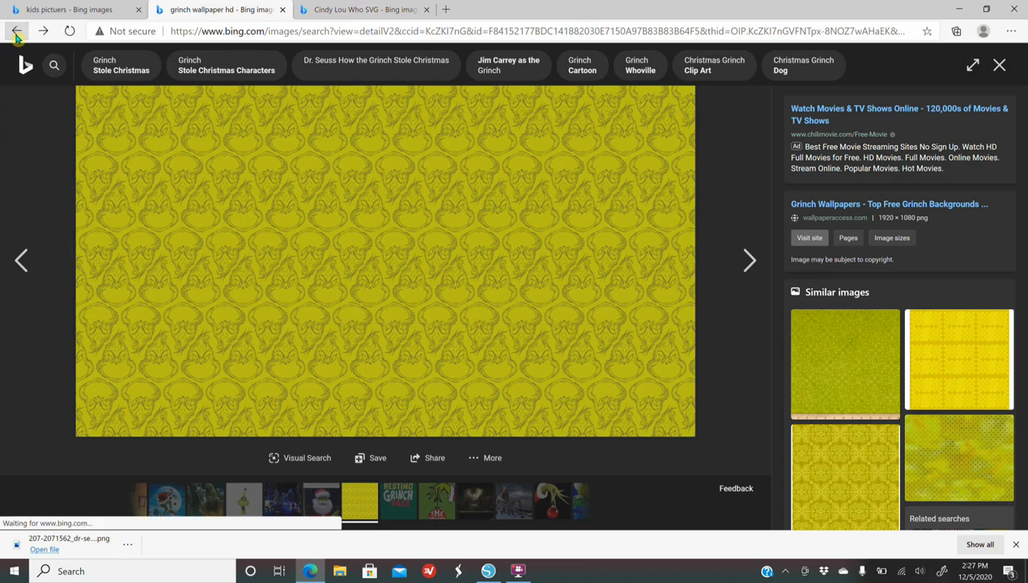
left_click(17, 32)
scroll(526, 405, "down", 5)
scroll(591, 413, "down", 6)
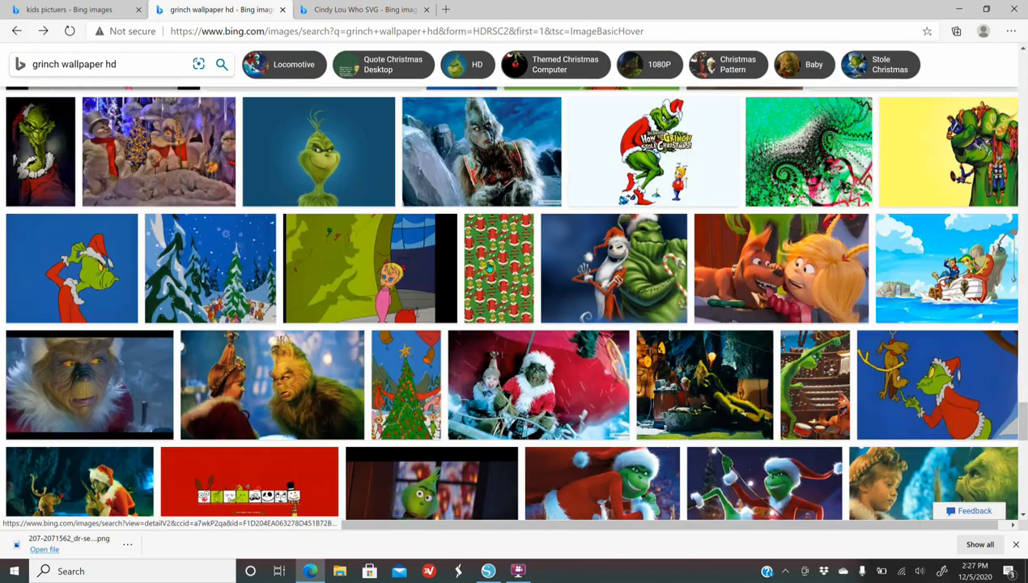
left_click(486, 267)
right_click(377, 246)
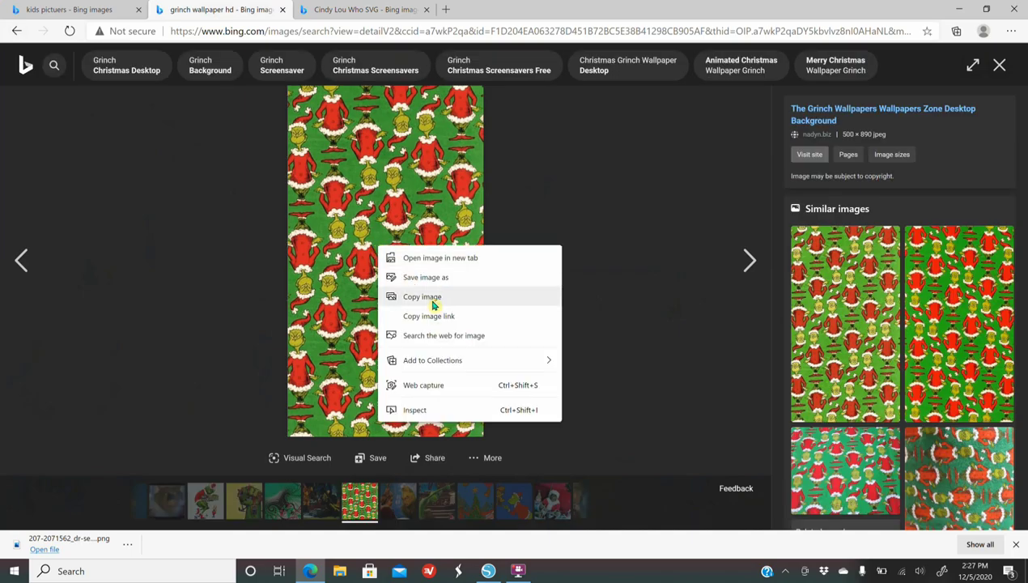
left_click(434, 298)
Switch back to Silhouette Studio, paste the Grinch pattern, and move it so it completely covers the red rectangle
left_click(488, 571)
right_click(486, 401)
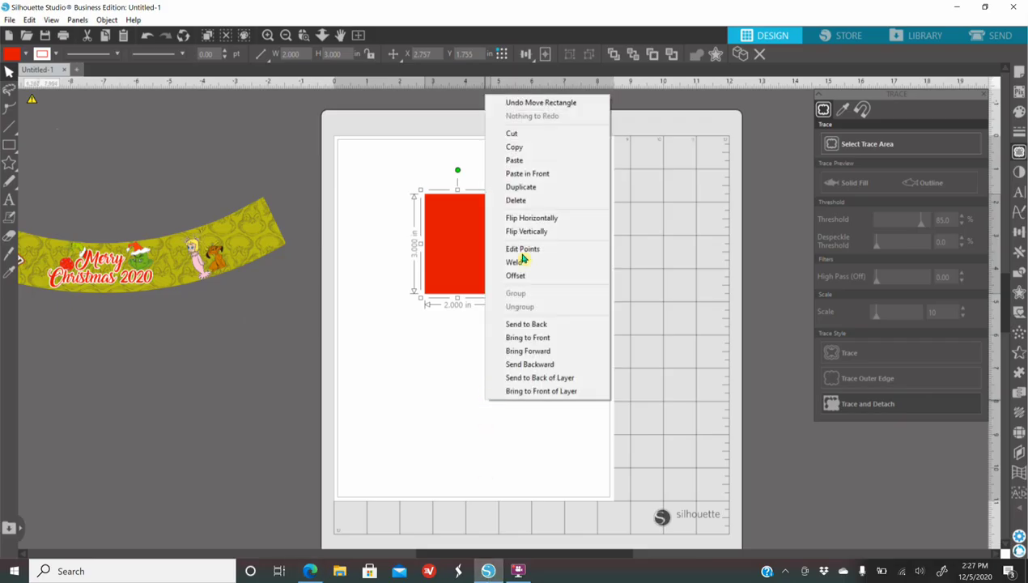
left_click(535, 159)
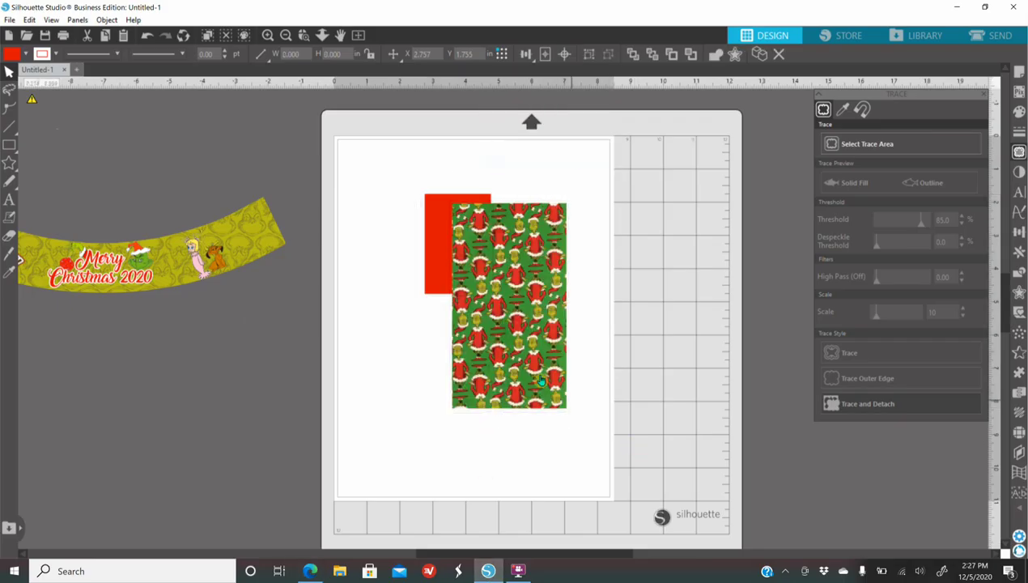
left_click_drag(510, 303, 469, 276)
left_click(387, 209)
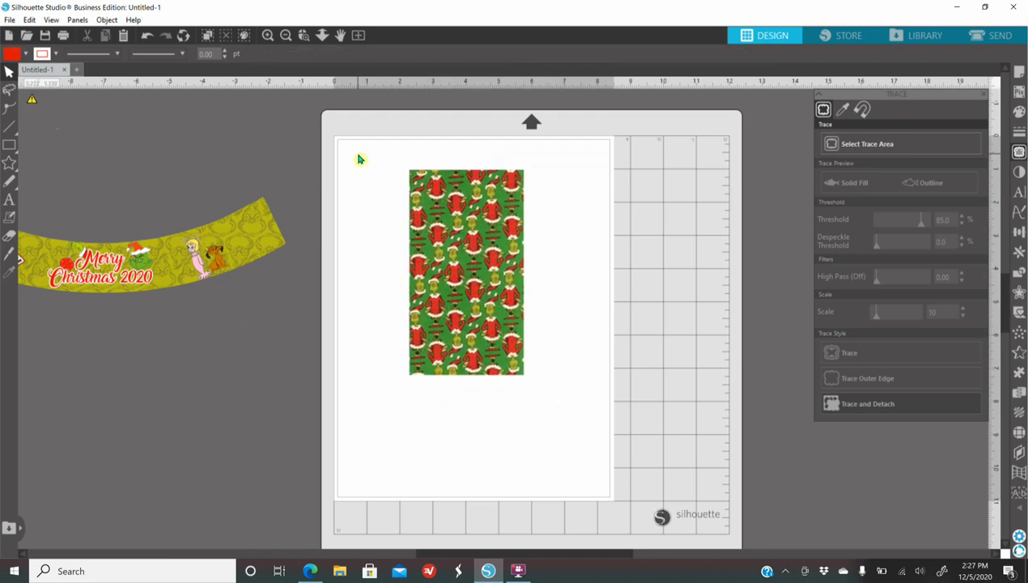
Select the Grinch pattern together with the rectangle underneath and crop the pattern to the rectangle's shape
left_click_drag(356, 152, 578, 409)
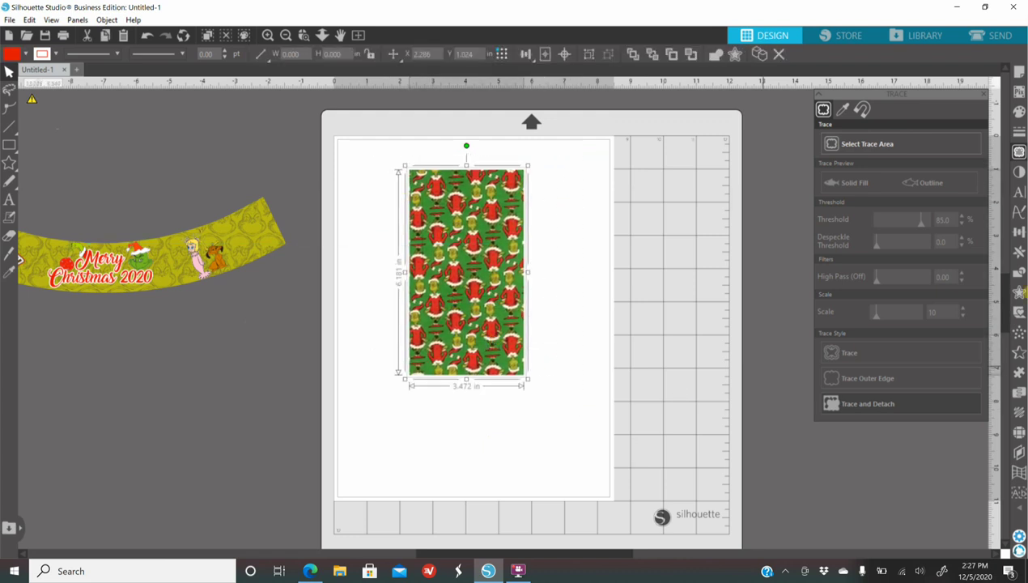
left_click(1019, 272)
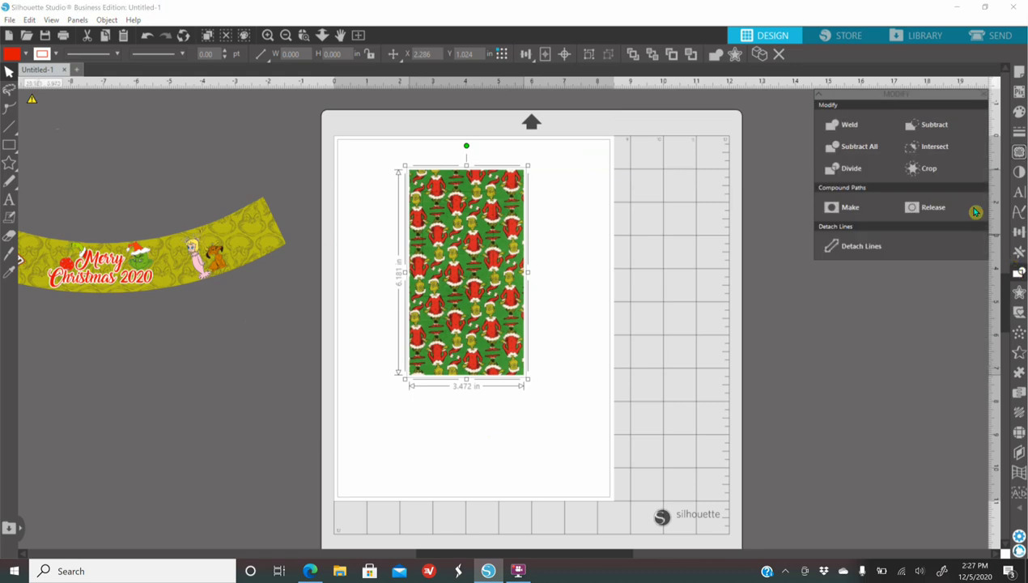
left_click(928, 168)
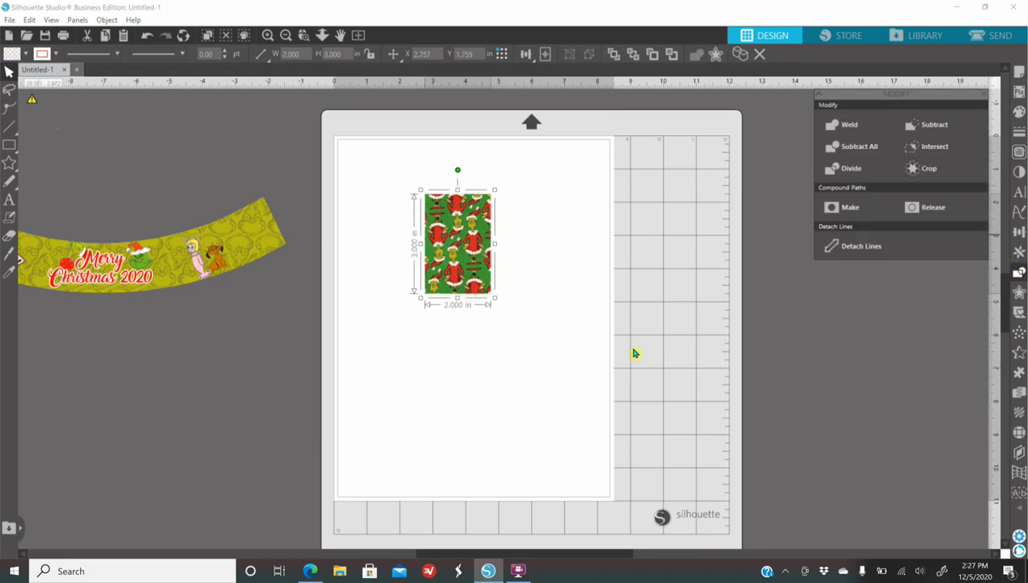
Scale the rectangle's Grinch fill pattern down to 23%
scroll(992, 114, "up", 4)
scroll(787, 342, "down", 2)
scroll(801, 308, "down", 2)
left_click(1019, 111)
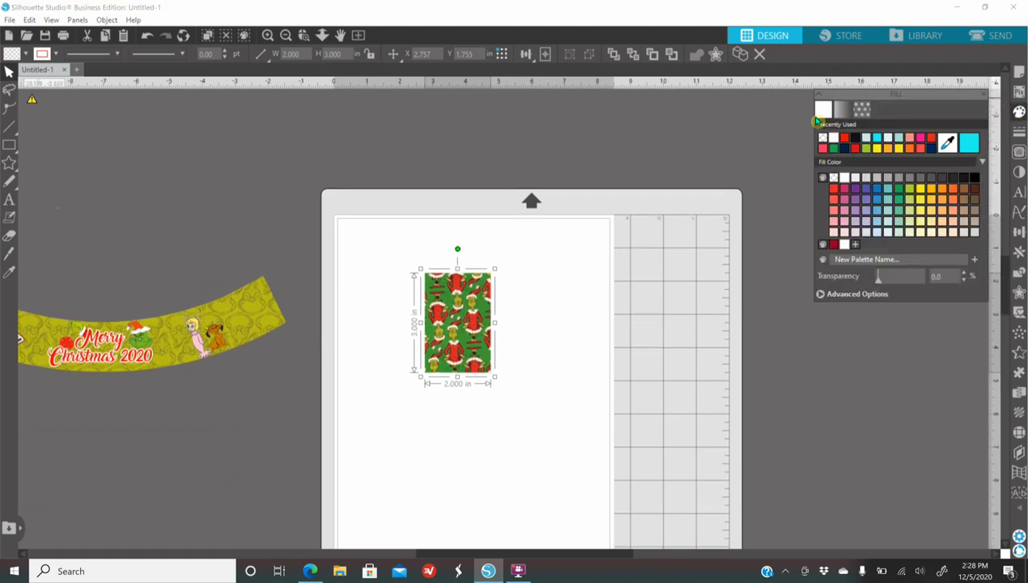
left_click(862, 110)
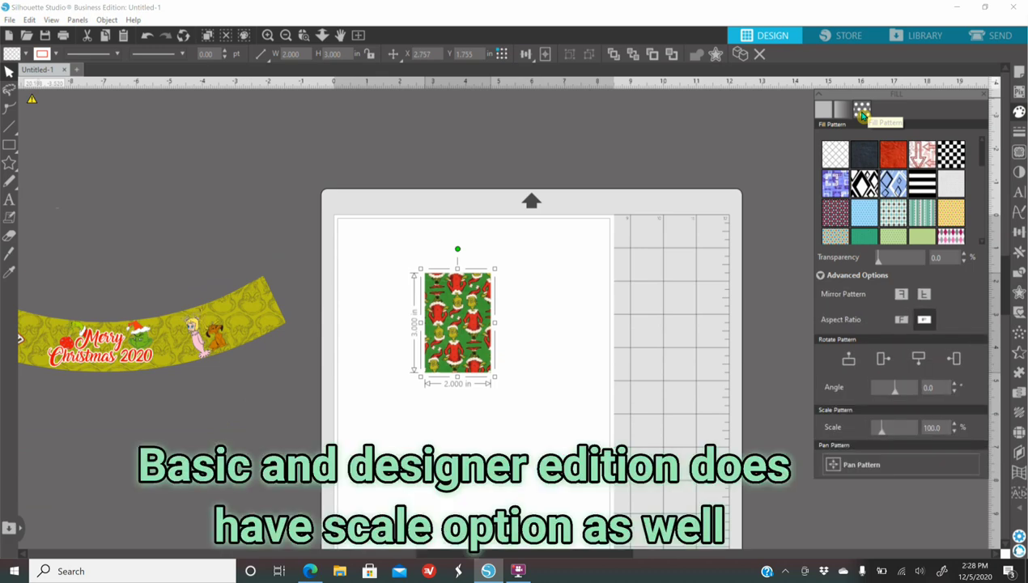
left_click(881, 428)
left_click(268, 35)
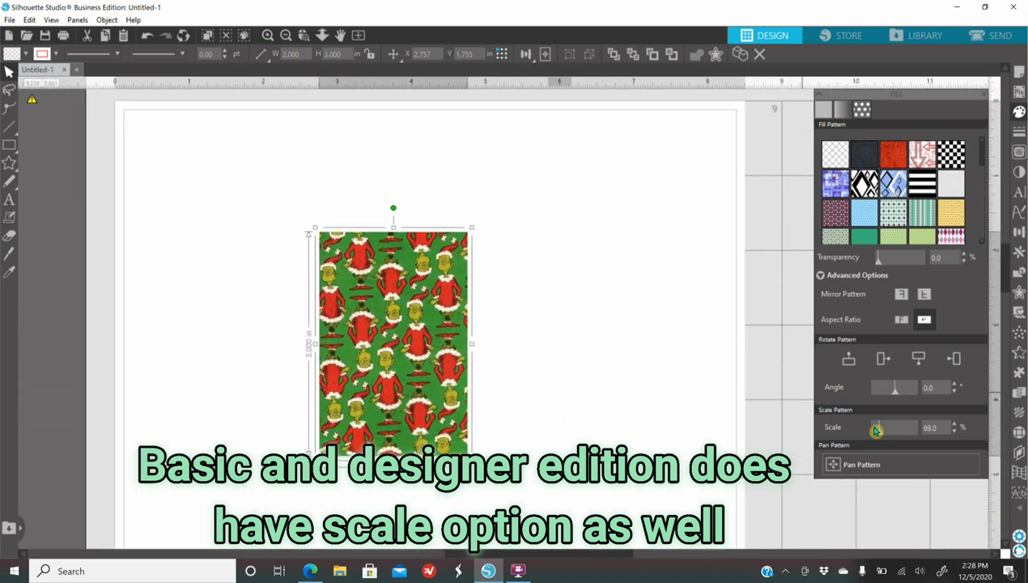
left_click(878, 427)
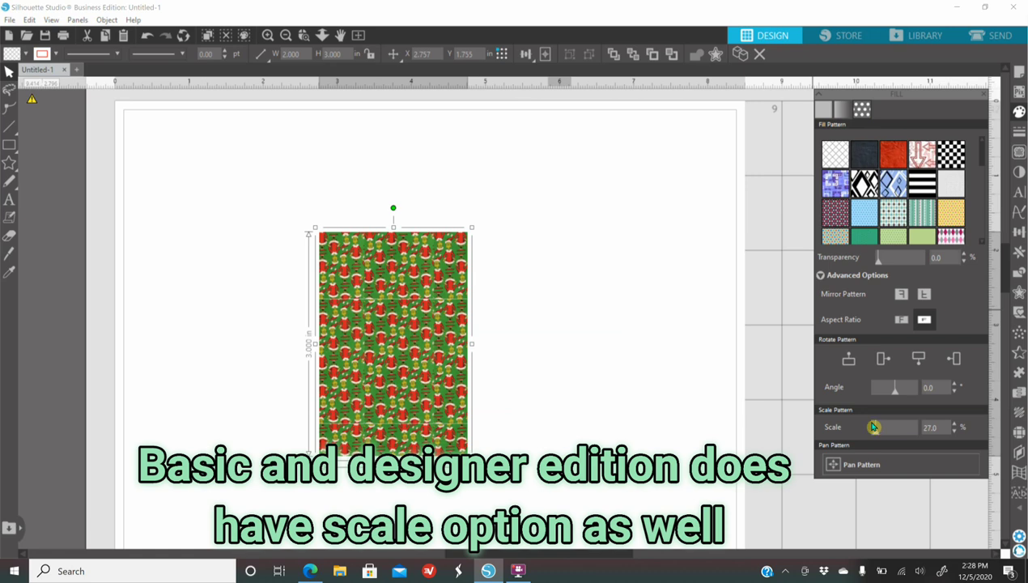
left_click_drag(881, 430, 876, 428)
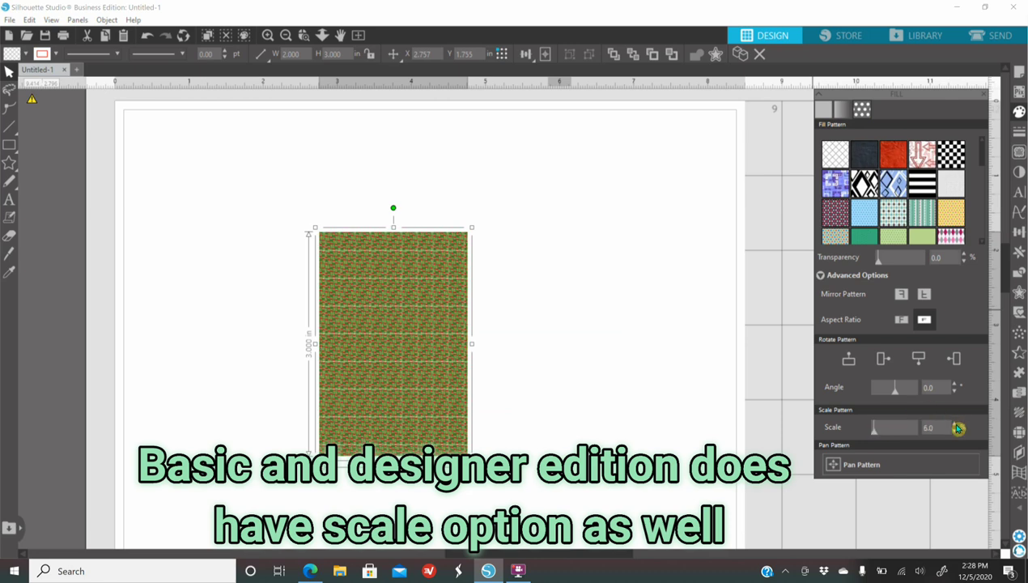
scroll(957, 426, "up", 9)
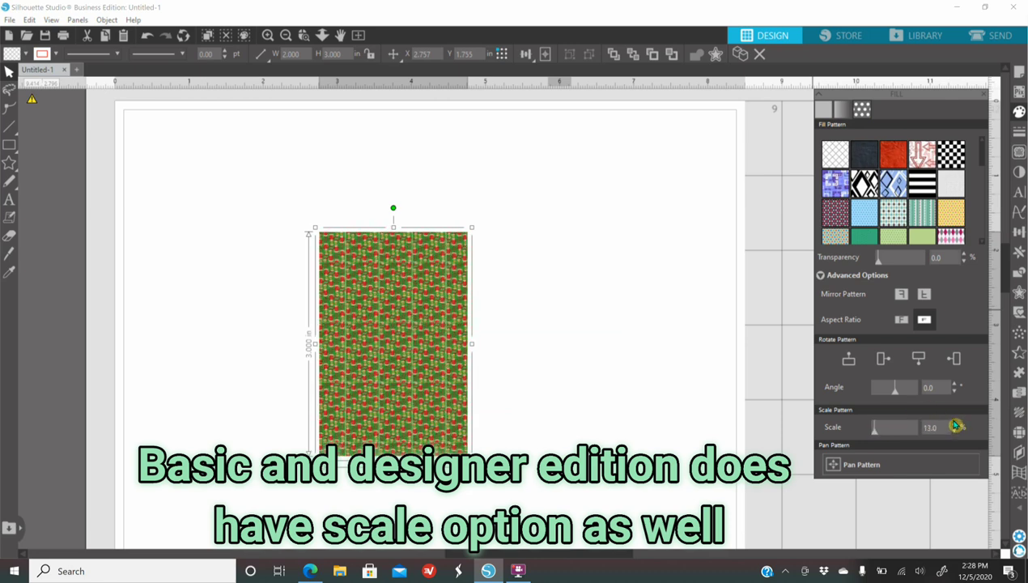
scroll(957, 426, "up", 7)
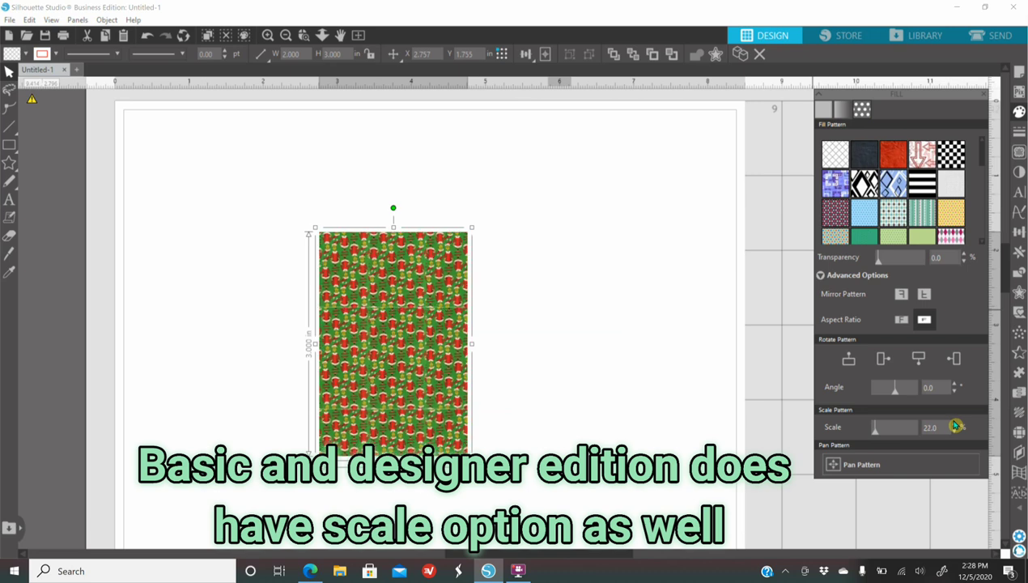
left_click(586, 330)
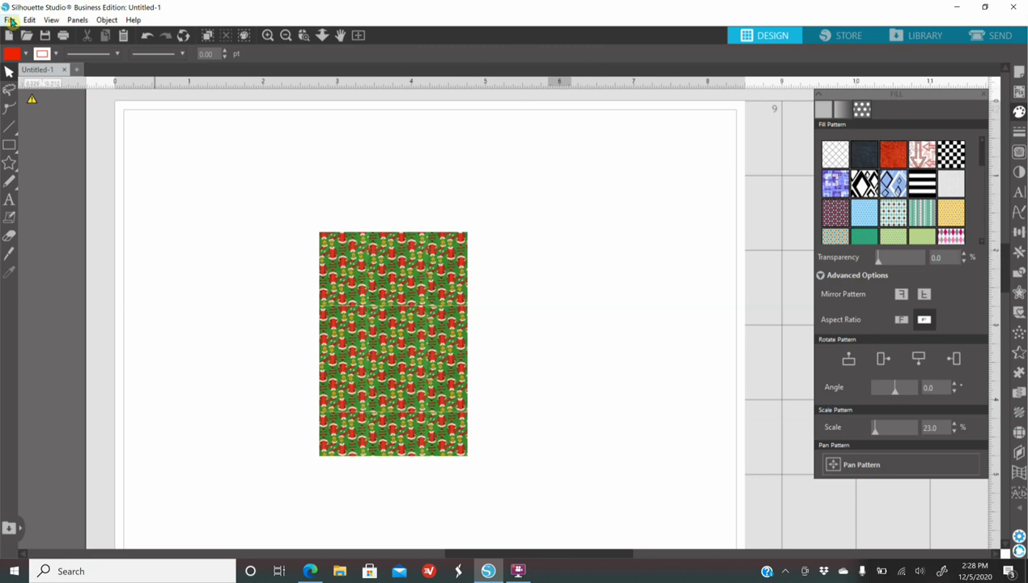
Merge the collage photo of three children from the Pictures folder into the design
left_click(12, 22)
left_click(64, 101)
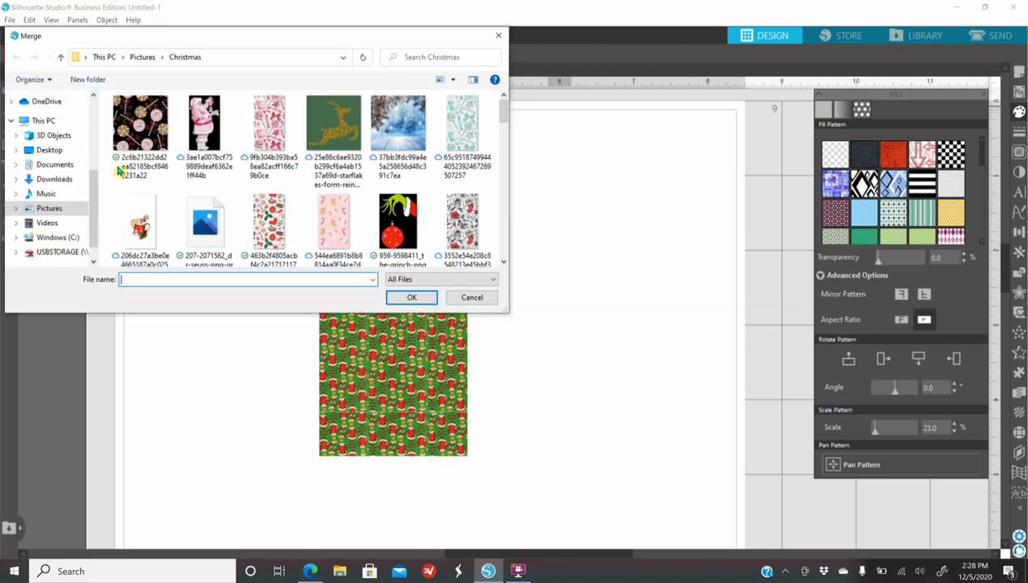
left_click(68, 211)
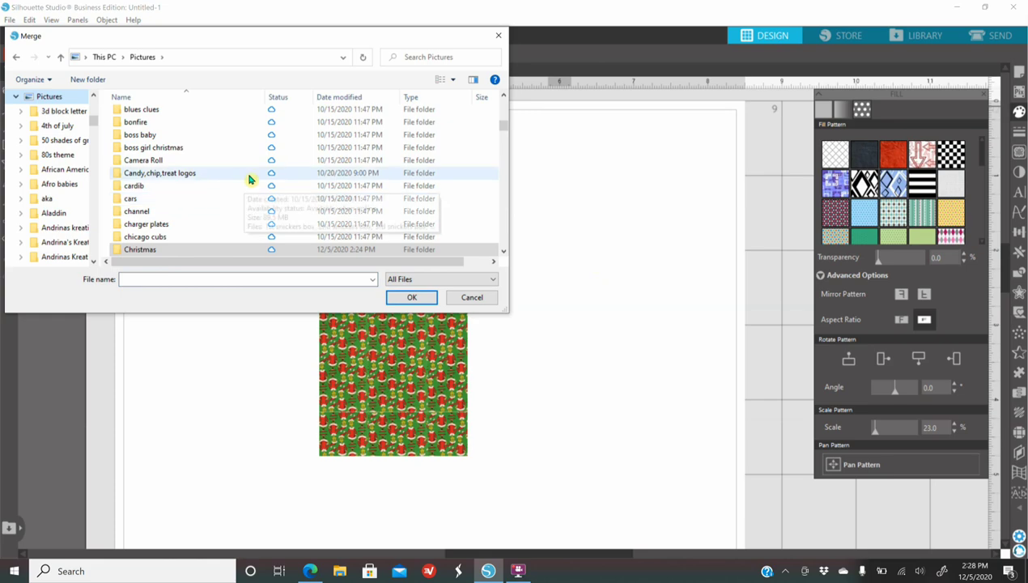
scroll(245, 178, "down", 10)
scroll(218, 212, "down", 2)
double_click(218, 212)
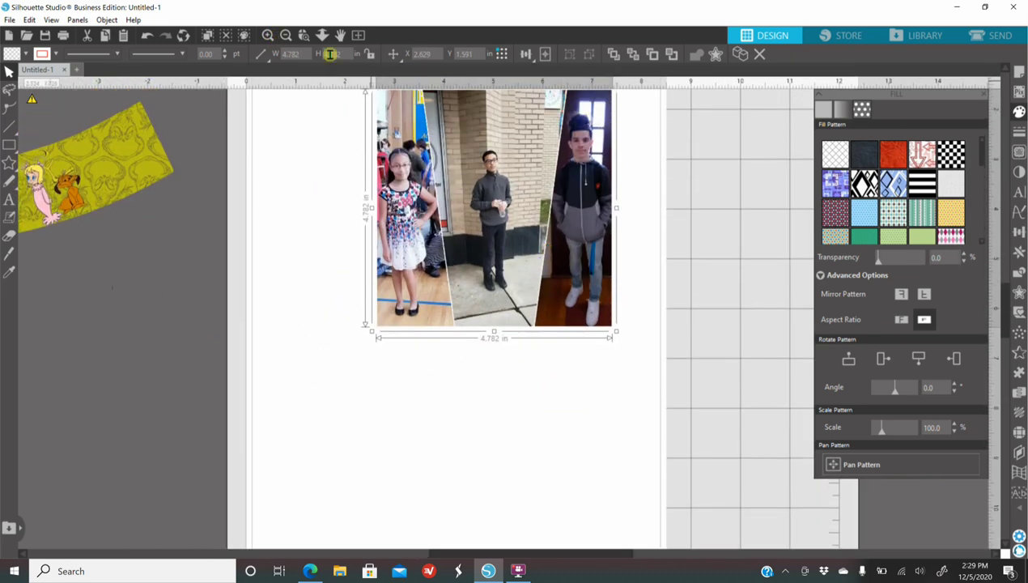
Set the children's collage to 2 in wide, place it over the patterned rectangle, and stretch its height slightly
double_click(293, 54)
type("2")
key("Return")
left_click_drag(543, 151, 479, 225)
left_click_drag(434, 280, 435, 290)
left_click(347, 211)
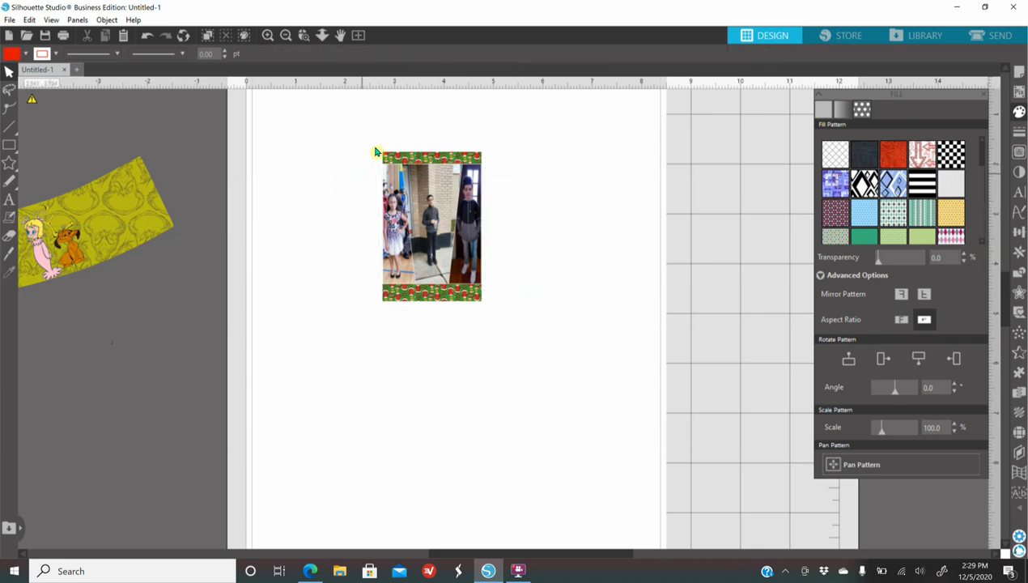
Select the children's collage and the patterned rectangle and align their centers
left_click_drag(319, 129, 557, 339)
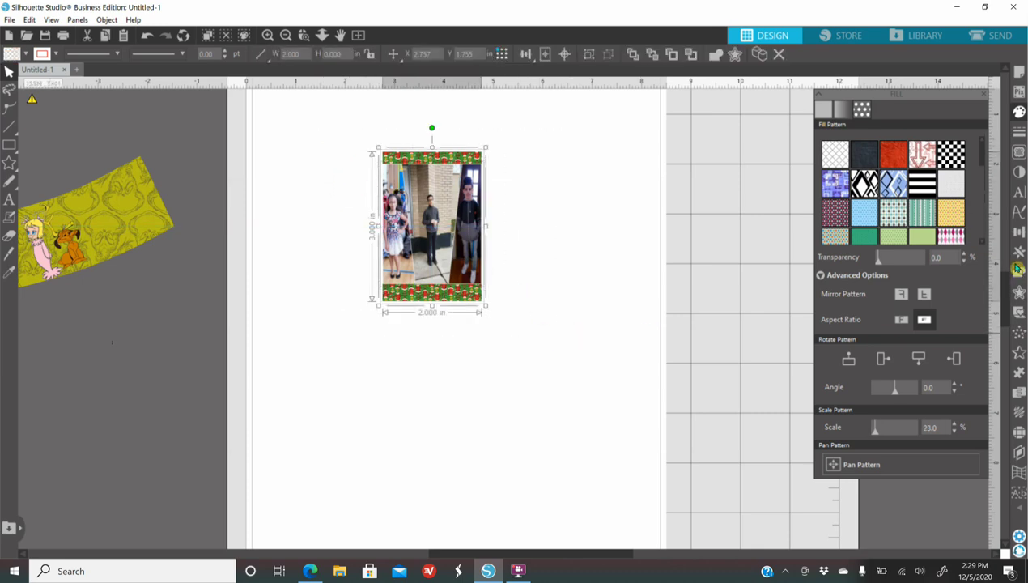
left_click(1020, 233)
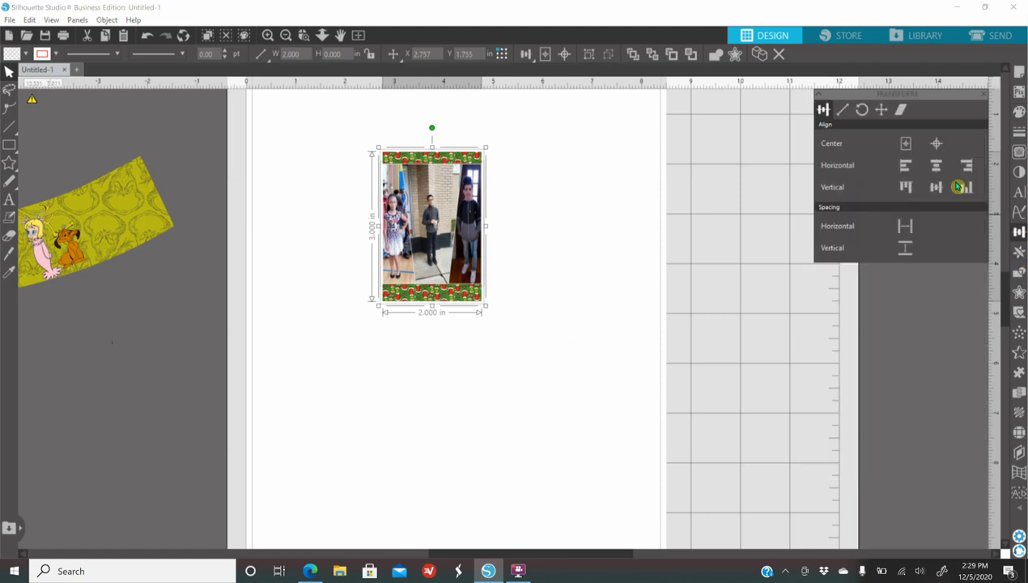
left_click(936, 144)
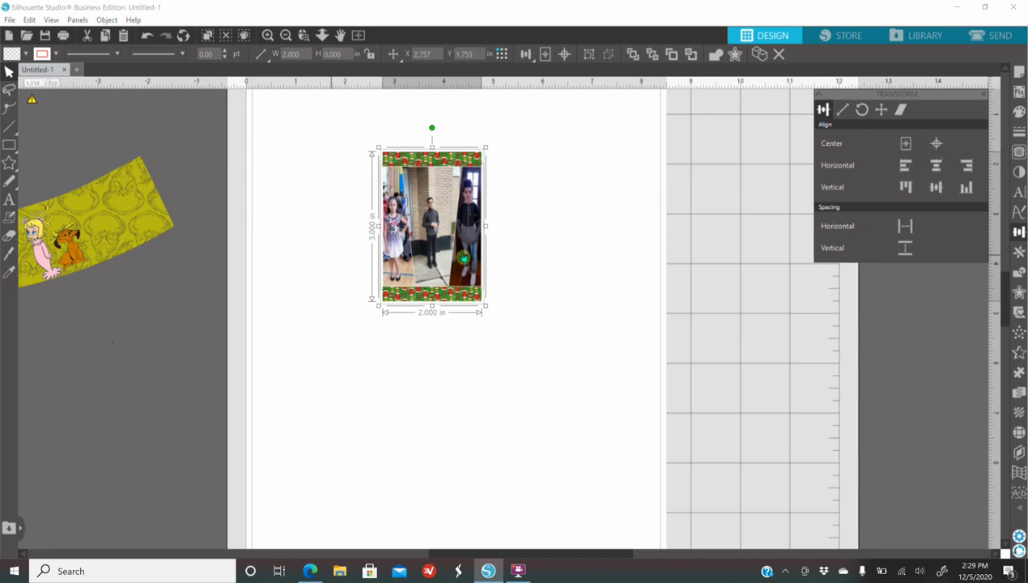
left_click(609, 430)
Duplicate the Grinch-patterned rectangle and move the plain copy to the right of the collage insert
left_click(444, 161)
right_click(443, 161)
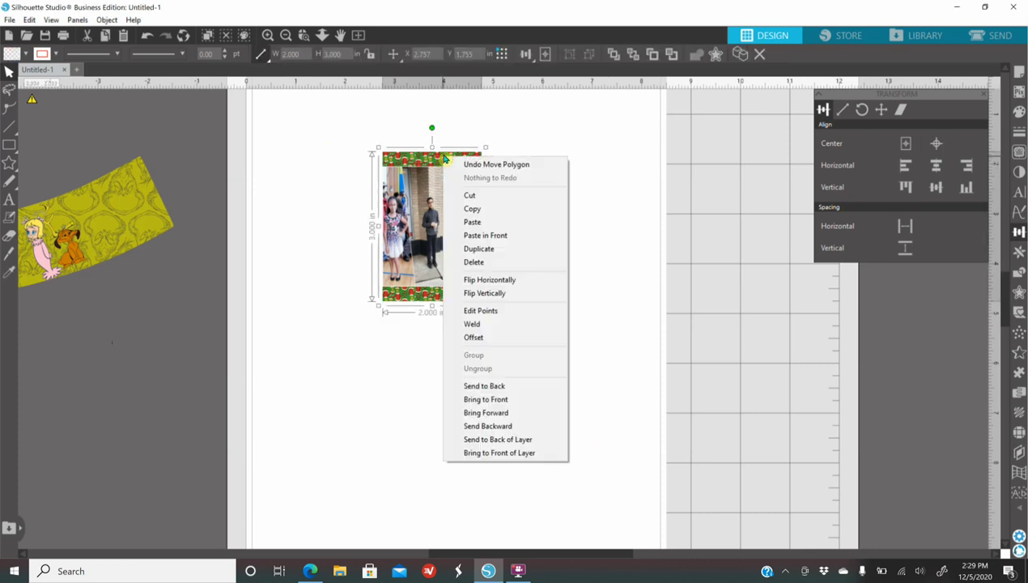
left_click(499, 255)
left_click_drag(407, 232, 545, 234)
Group the children's collage with its patterned rectangle and arrange it beside the plain patterned copy
mouse_move(350, 137)
left_mouse_down()
mouse_move(486, 316)
mouse_move(509, 327)
left_mouse_up()
right_click(470, 245)
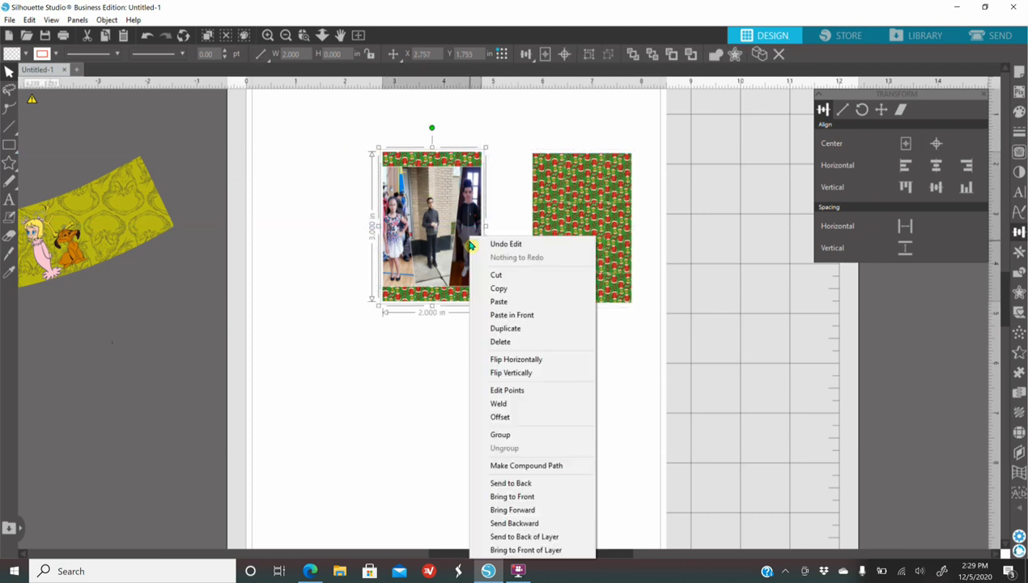
left_click(519, 434)
left_click_drag(429, 231, 391, 232)
left_click_drag(582, 229, 560, 234)
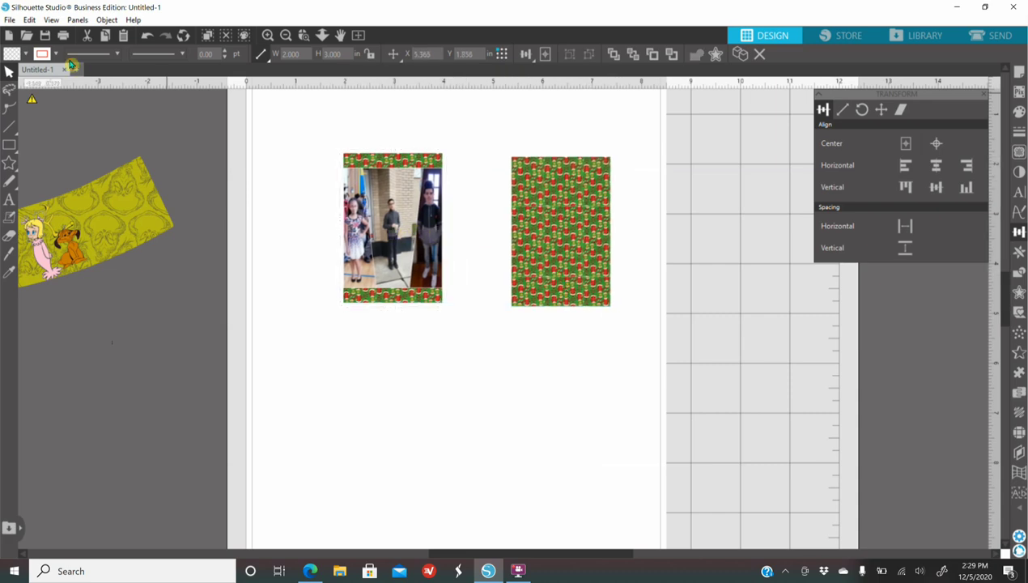
Merge the family collage photo from the "pictures" folder into the design
left_click(9, 20)
left_click(60, 98)
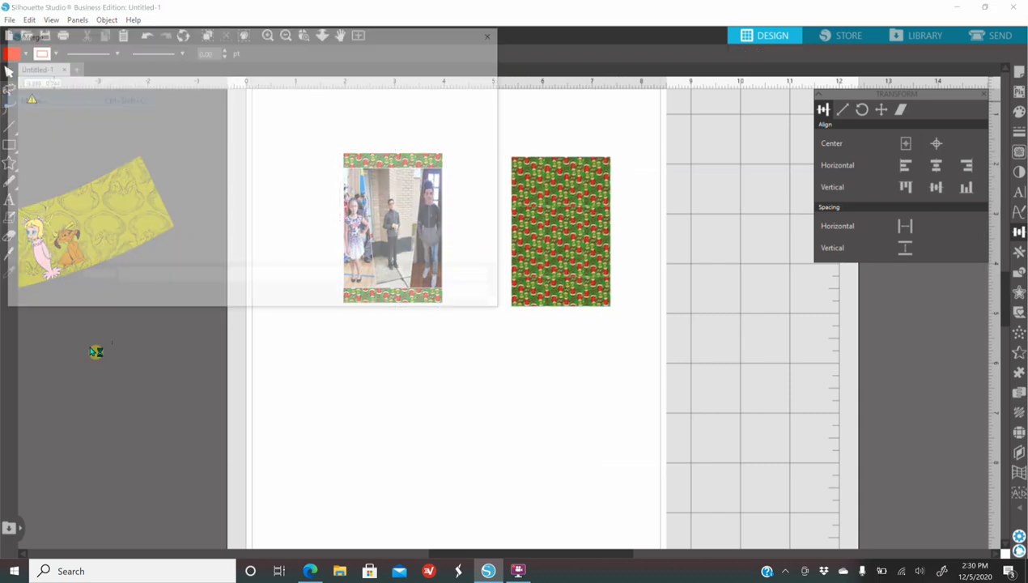
scroll(357, 212, "down", 15)
scroll(335, 215, "down", 8)
scroll(334, 213, "down", 5)
scroll(335, 214, "up", 7)
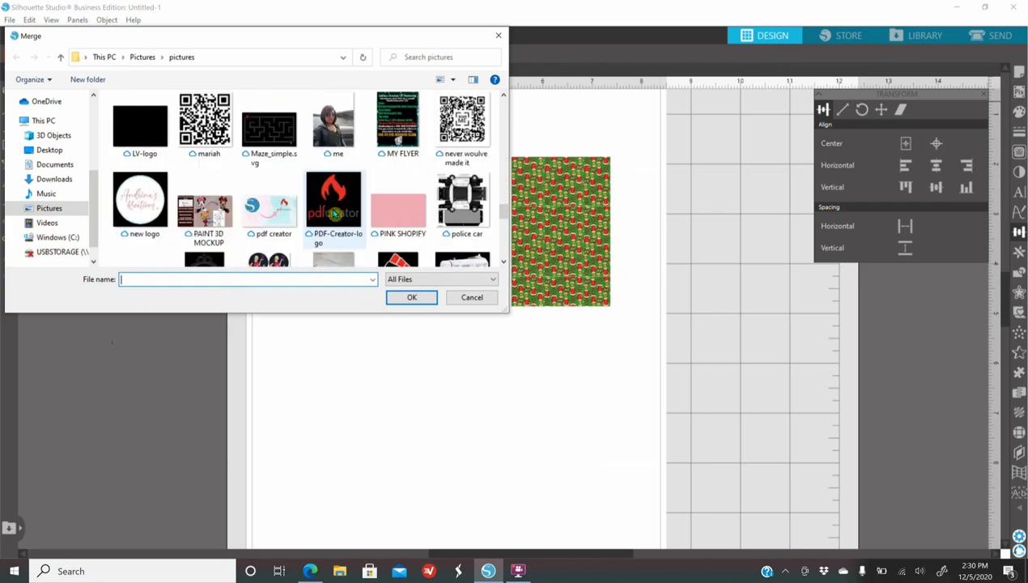
scroll(335, 214, "up", 6)
left_click(336, 122)
left_click(411, 297)
Move the family collage over to the plain patterned rectangle and set the collage's width to 2 in
left_click_drag(173, 197, 580, 274)
type("2")
key("Return")
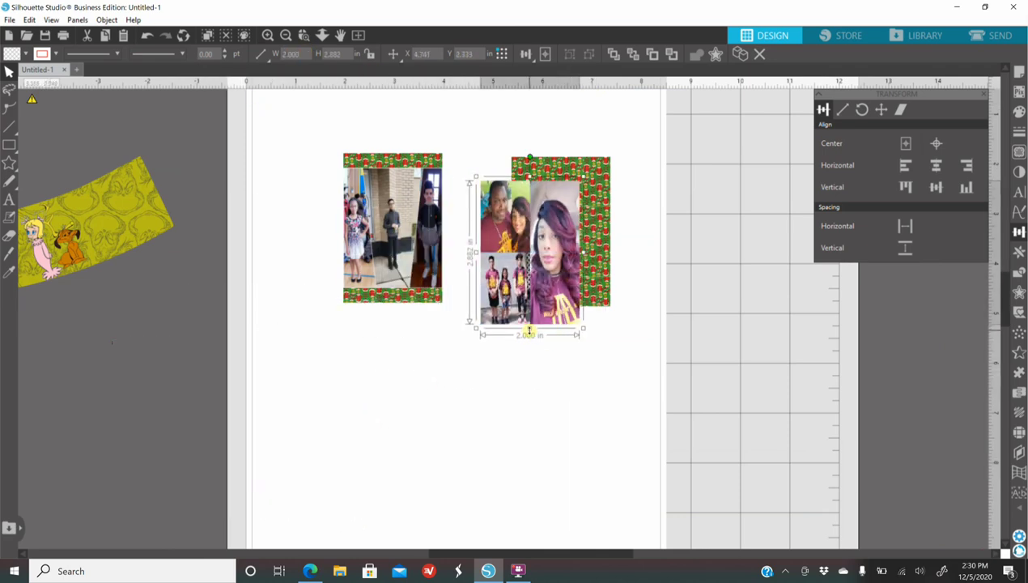
Shorten the family collage slightly to fit centered on the second patterned rectangle, and group the two
left_click_drag(529, 328, 558, 308)
left_click(612, 258)
left_click(612, 257)
right_click(586, 233)
key("Escape")
left_click(583, 423)
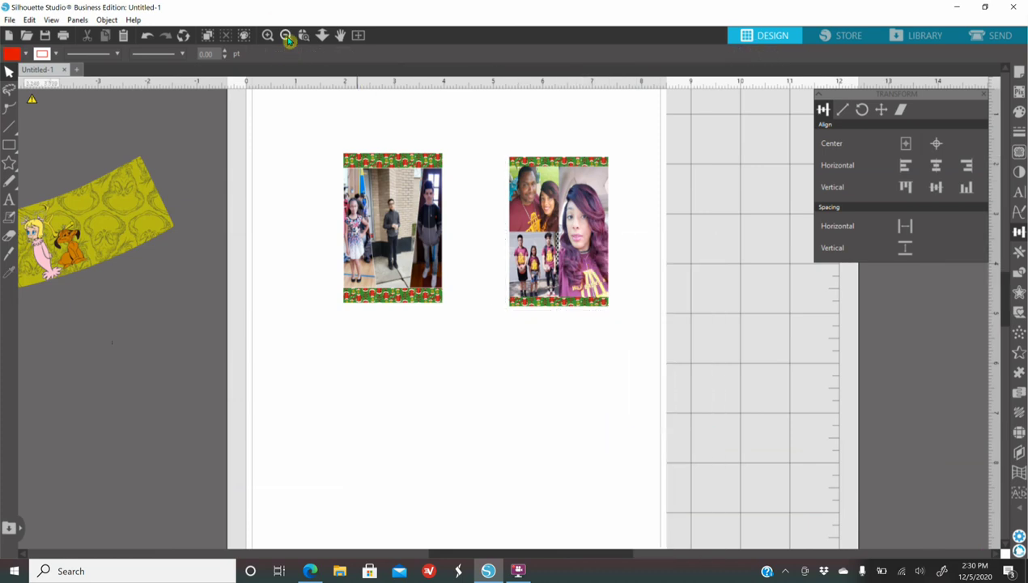
Move both photo inserts off the page to the right of the cutting mat
left_click(287, 38)
left_click_drag(543, 267, 605, 232)
left_click_drag(458, 272, 745, 219)
left_click_drag(605, 233, 688, 200)
Move the curved wrap onto the page and rotate it diagonally so it fits entirely within the page's print border
left_click_drag(293, 289, 543, 334)
left_click_drag(487, 263, 613, 255)
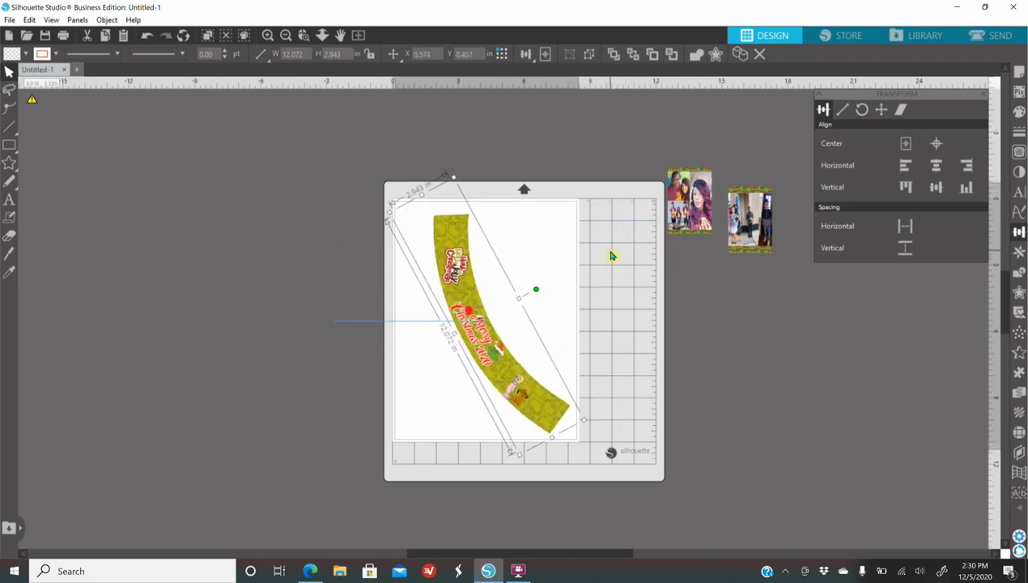
left_click_drag(538, 289, 634, 285)
left_click_drag(498, 324, 499, 332)
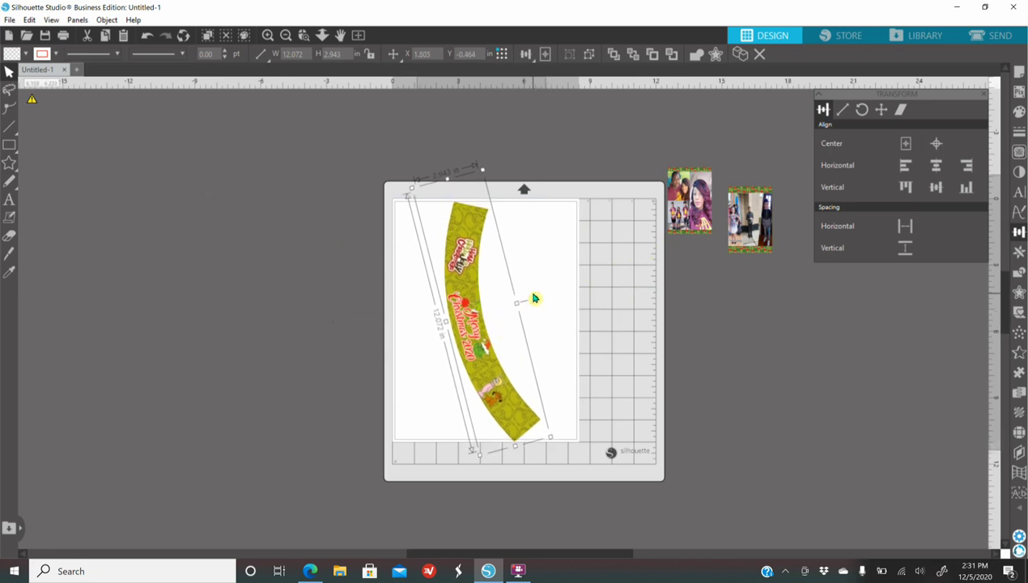
left_click_drag(534, 300, 528, 292)
mouse_move(484, 345)
left_mouse_down()
mouse_move(460, 340)
mouse_move(468, 353)
left_mouse_up()
Place both photo inserts on the page in the empty space beside the curved wrap, without overlapping
left_click(698, 259)
left_click_drag(678, 213, 491, 261)
left_click_drag(745, 214, 547, 312)
left_click(665, 335)
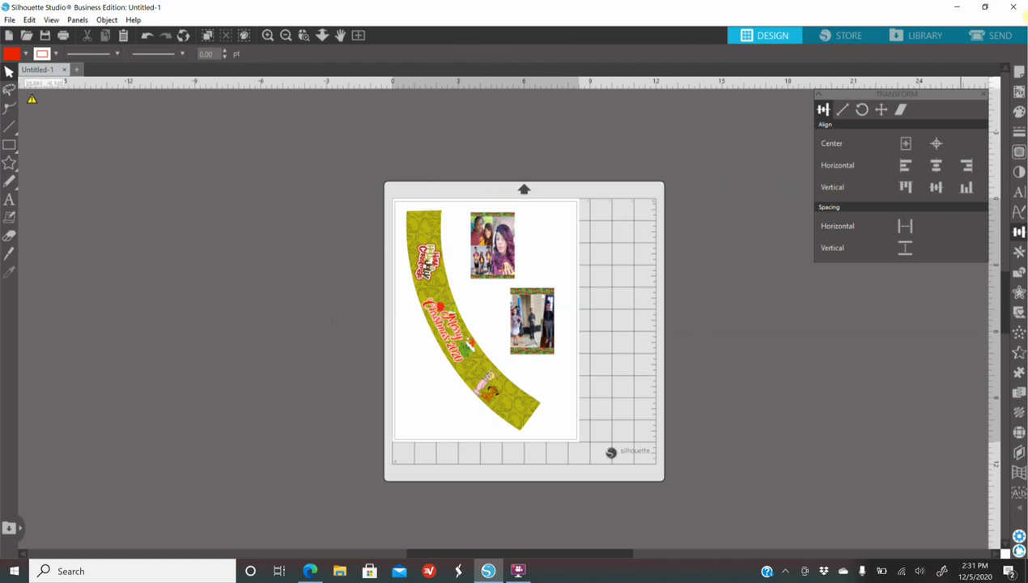
Turn on registration marks with a thickness of 1.00, and move the curved wrap clear of the page's corner mark
left_click(1018, 75)
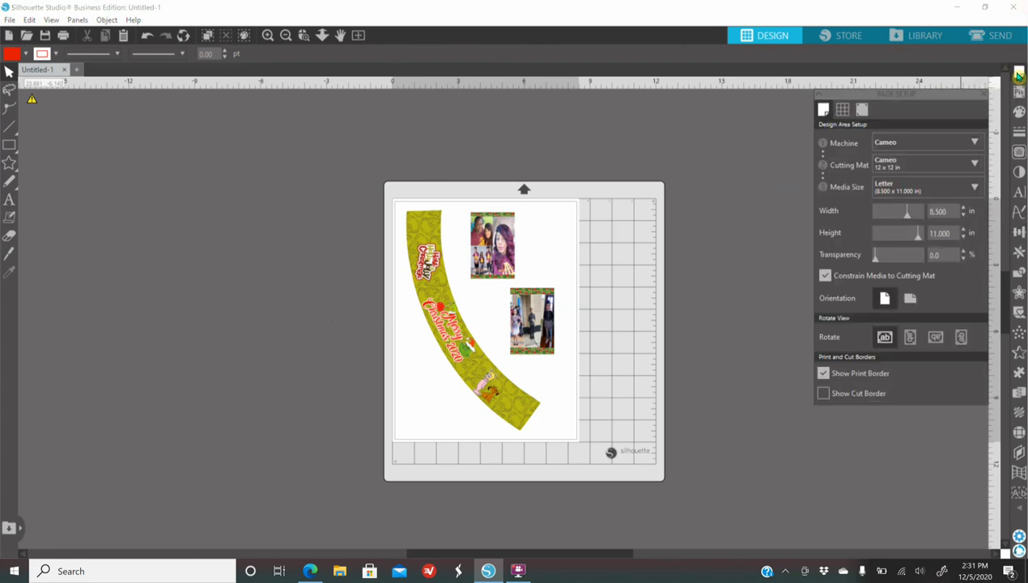
left_click(861, 110)
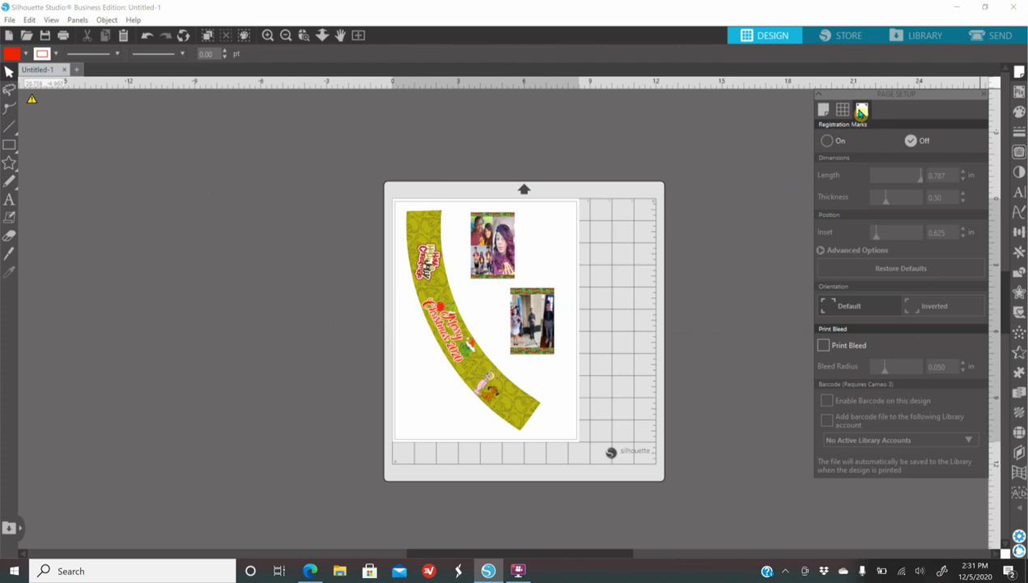
left_click(829, 141)
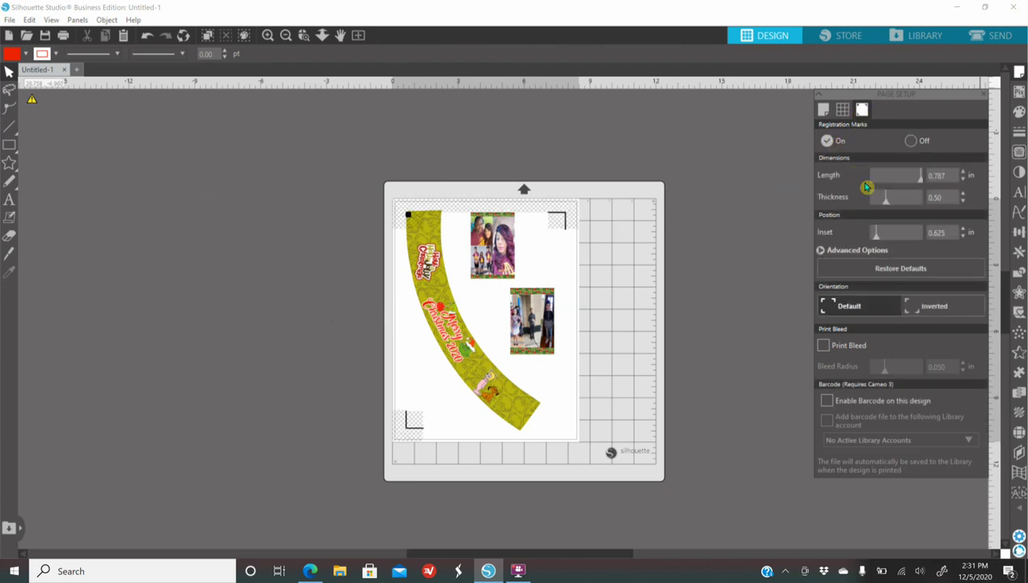
left_click_drag(885, 202, 946, 199)
left_click_drag(421, 225, 448, 255)
left_click(421, 230)
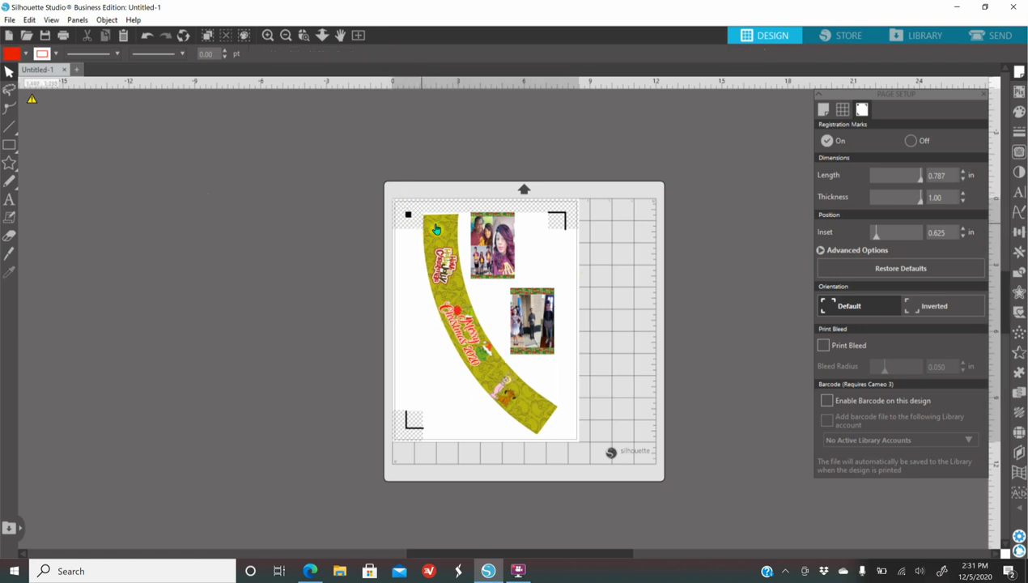
Show the cut border, and nudge the family collage insert and the curved wrap to fit them better within it
left_click(824, 110)
left_click(821, 394)
left_click_drag(486, 245, 492, 251)
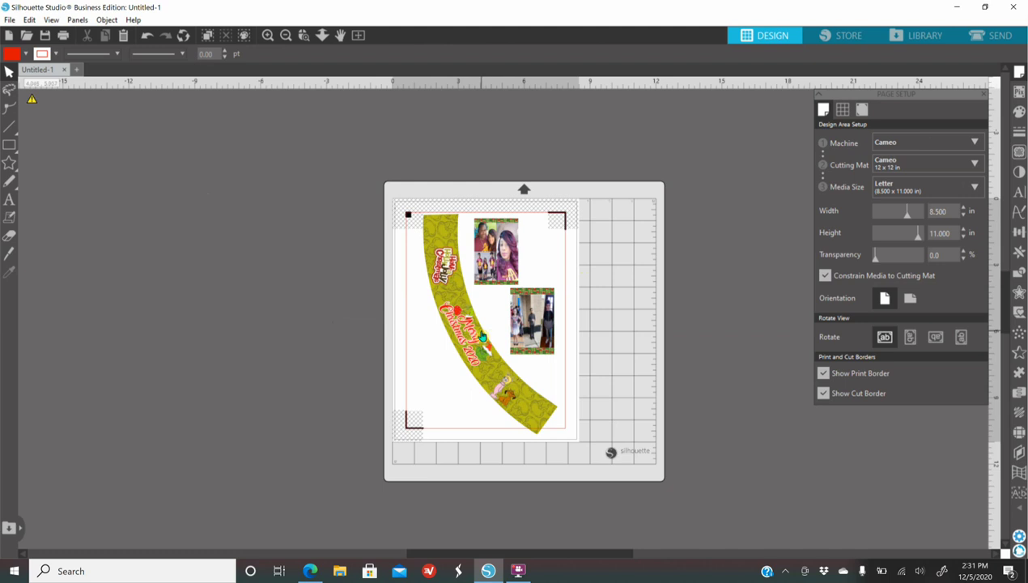
left_click(481, 335)
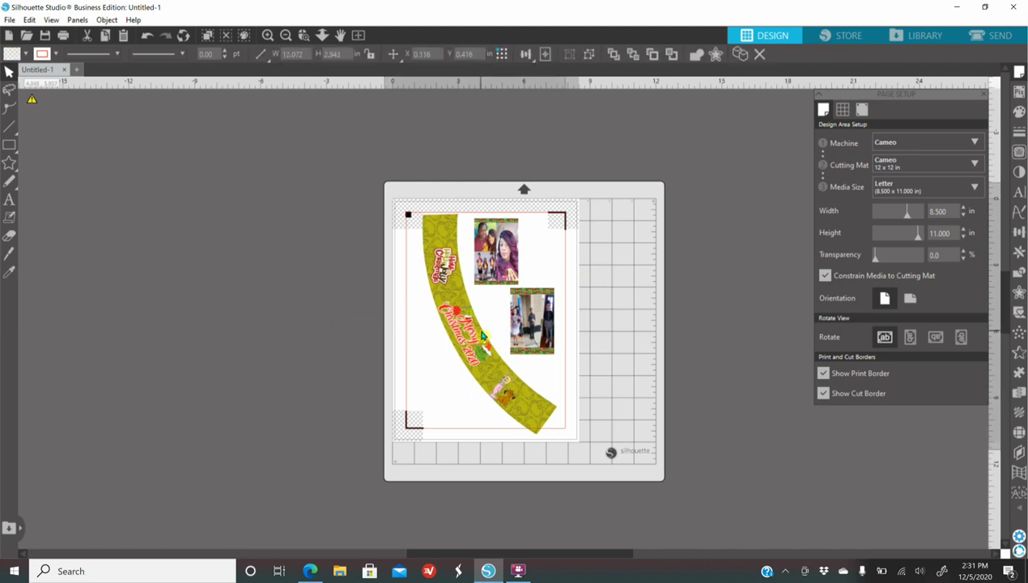
left_click(268, 35)
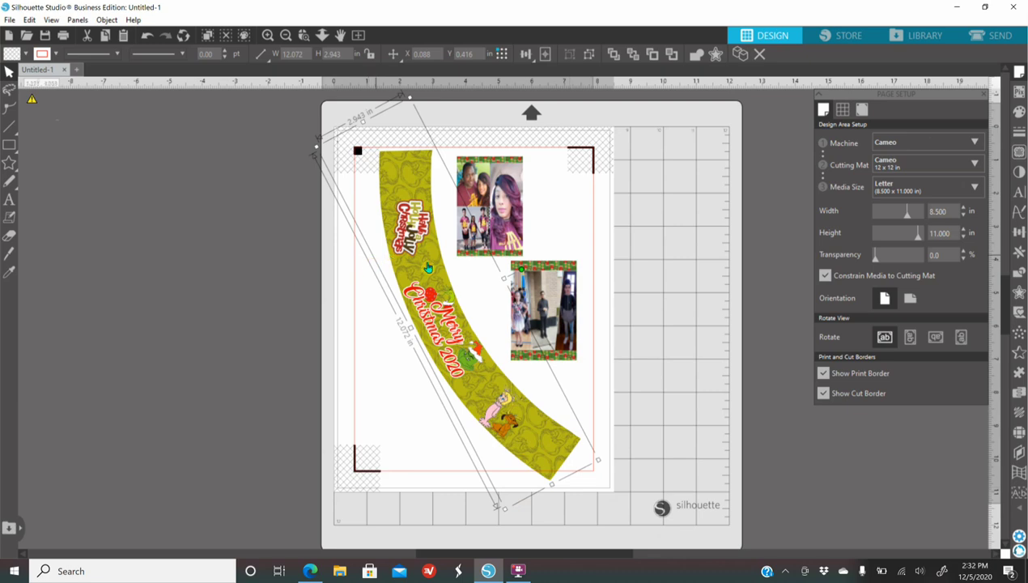
left_click_drag(430, 266, 429, 264)
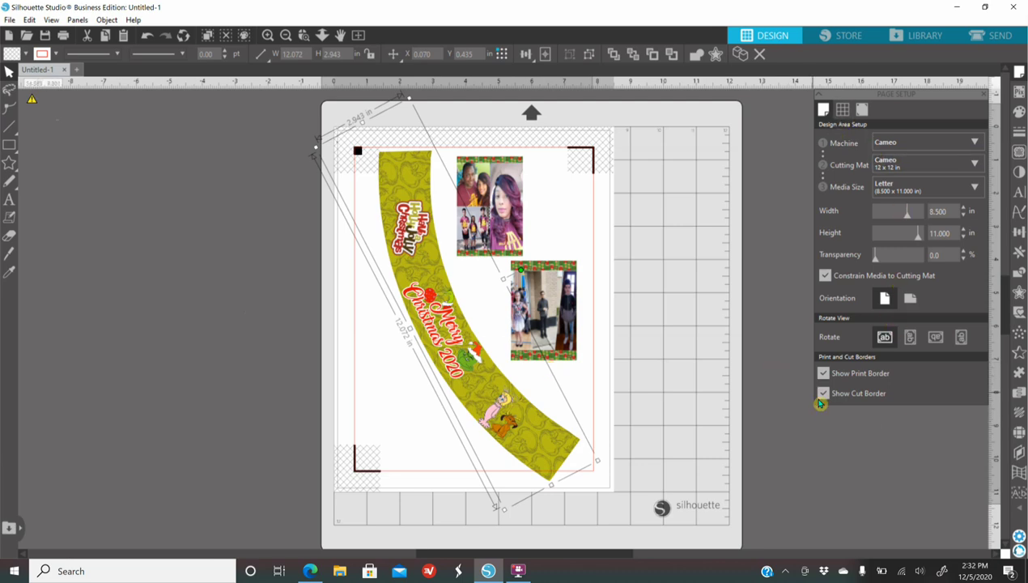
Turn off the registration marks for the page
left_click(861, 109)
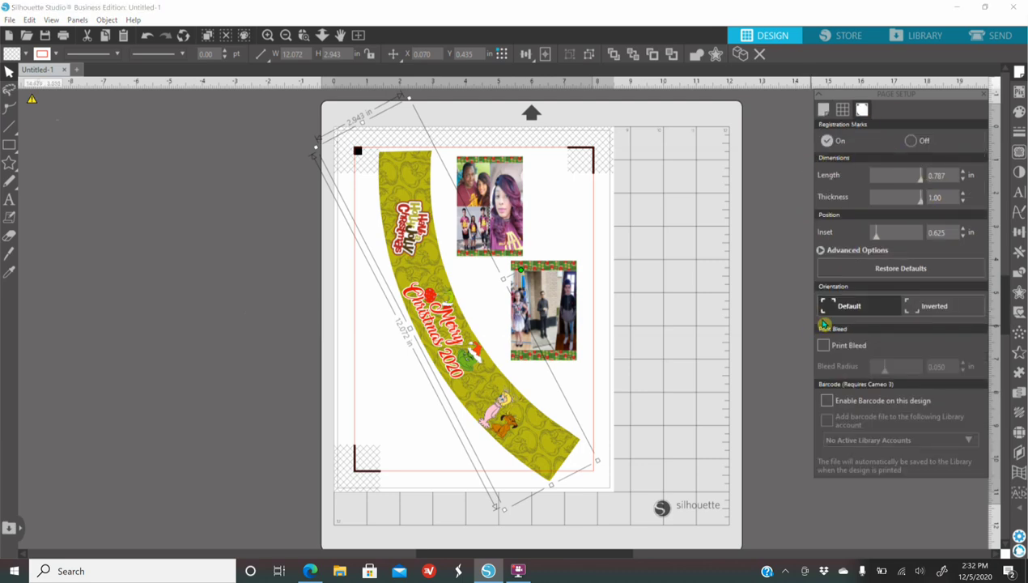
left_click(910, 141)
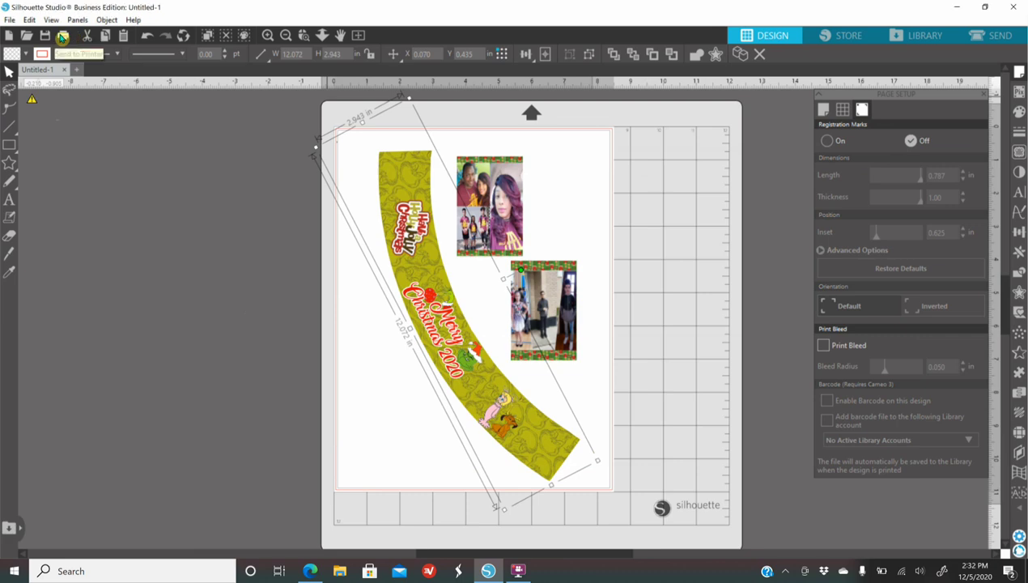
Set the WF-7710 network printer's paper type to Premium Presentation Paper Matte, and leave the print dialogs without printing
left_click(63, 37)
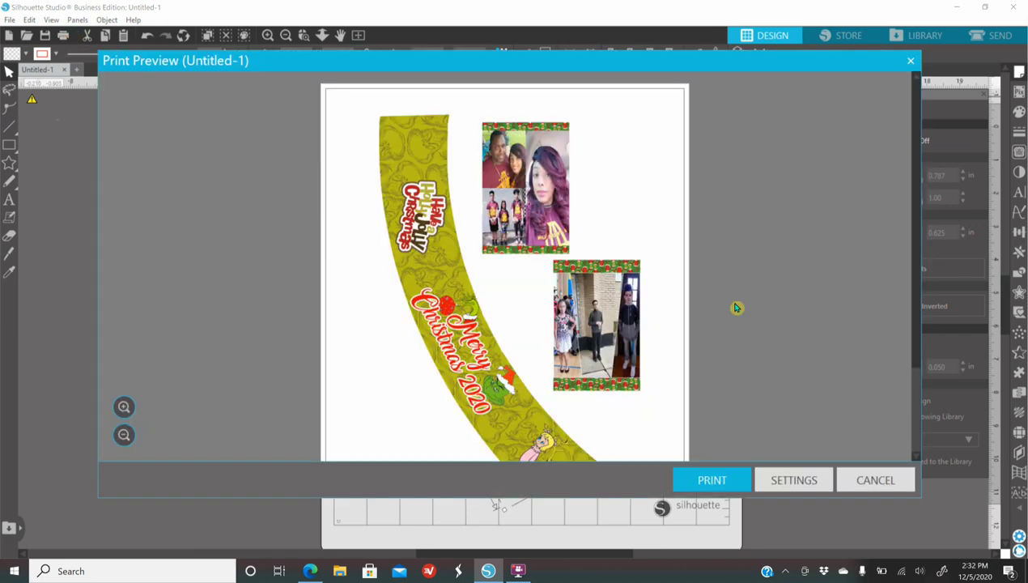
left_click(713, 480)
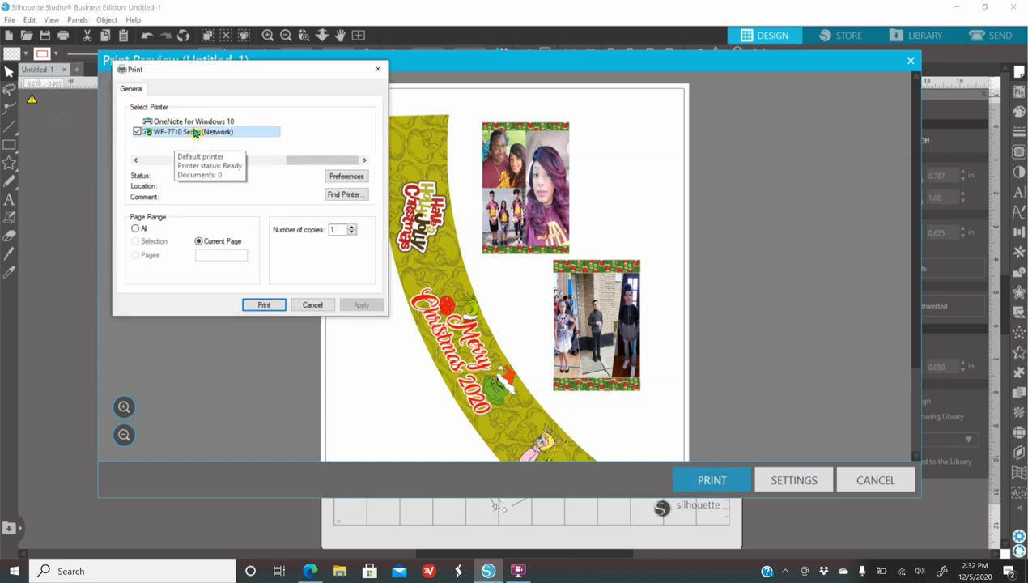
left_click(349, 178)
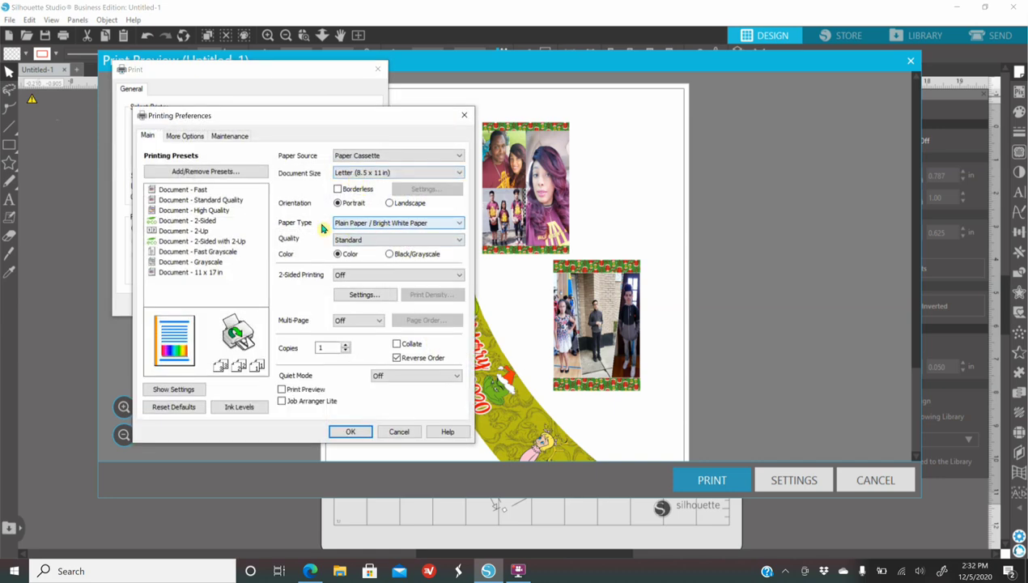
left_click(388, 229)
left_click(429, 321)
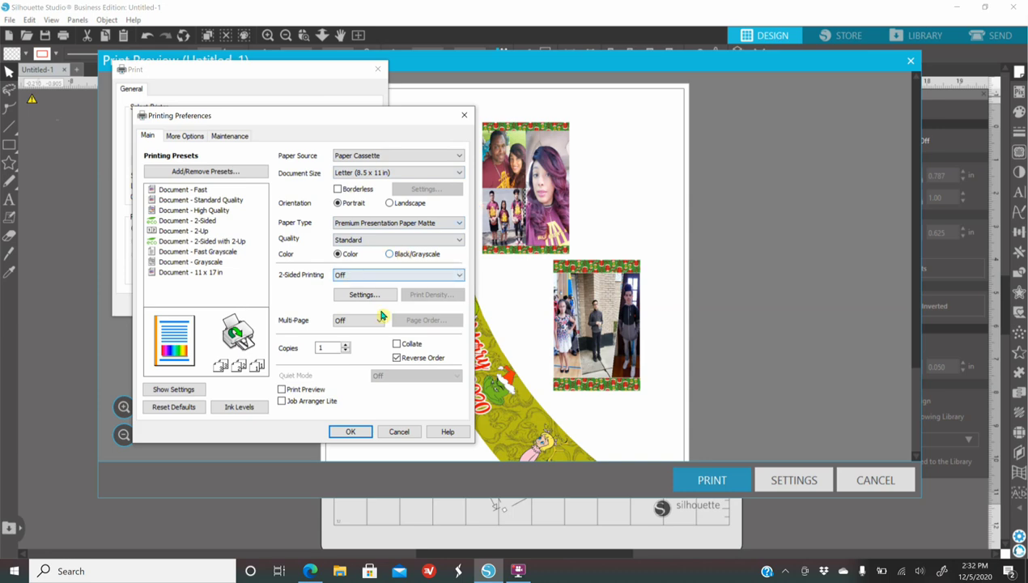
left_click(351, 431)
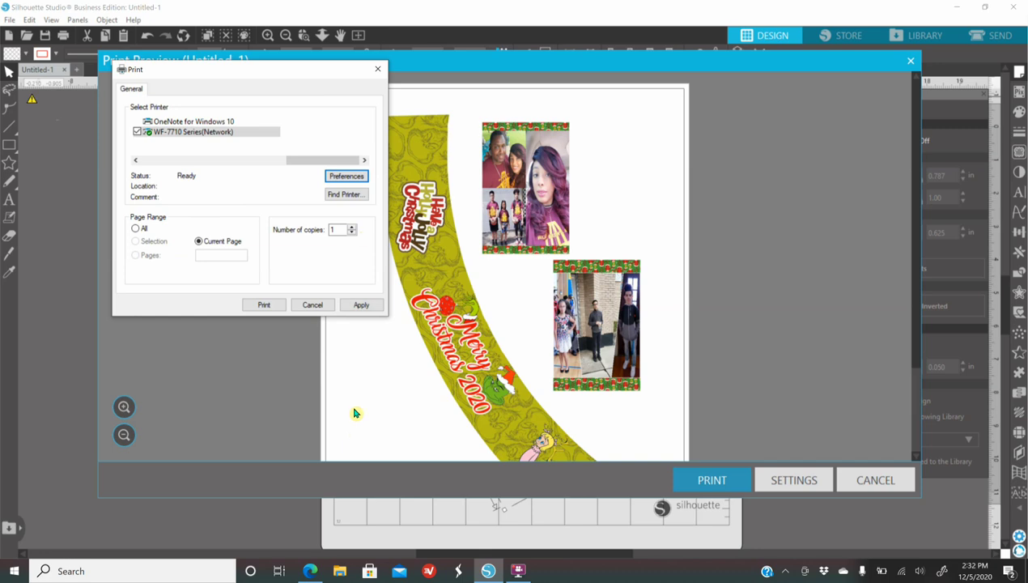
left_click(377, 69)
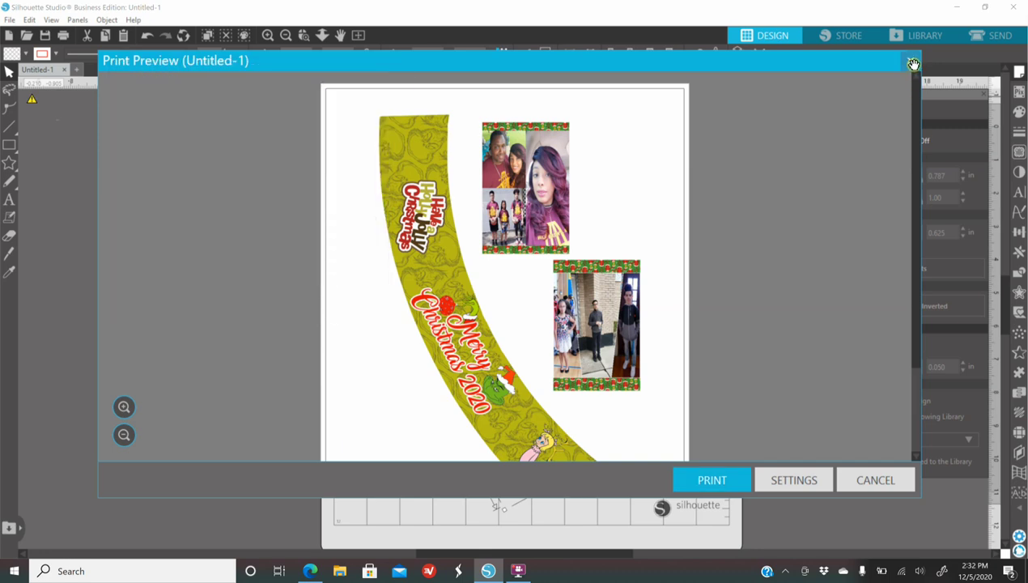
left_click(912, 65)
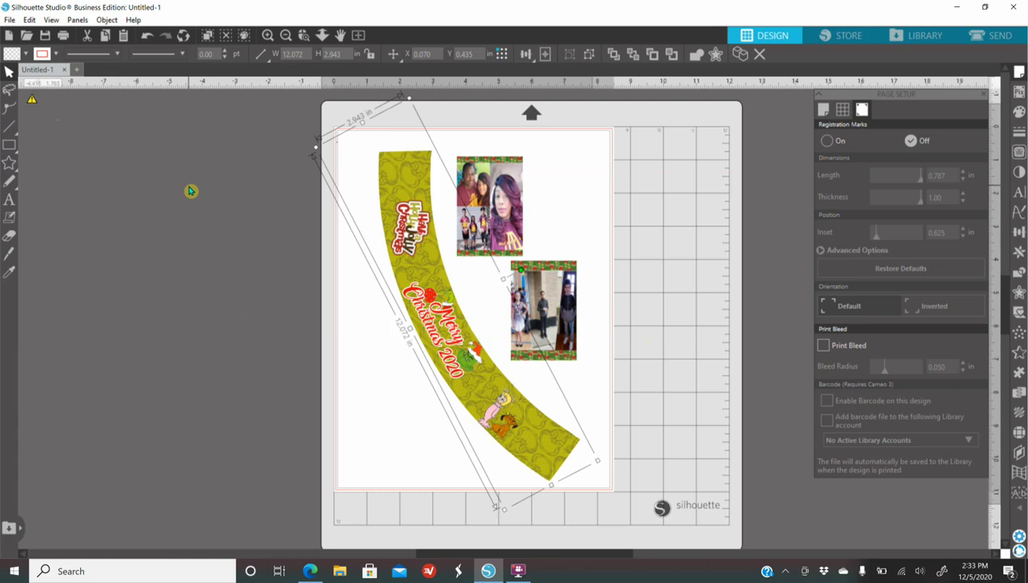
Examine the file types offered for saving to the hard drive, including Portable Document Format, and cancel without saving
left_click(11, 22)
mouse_move(85, 132)
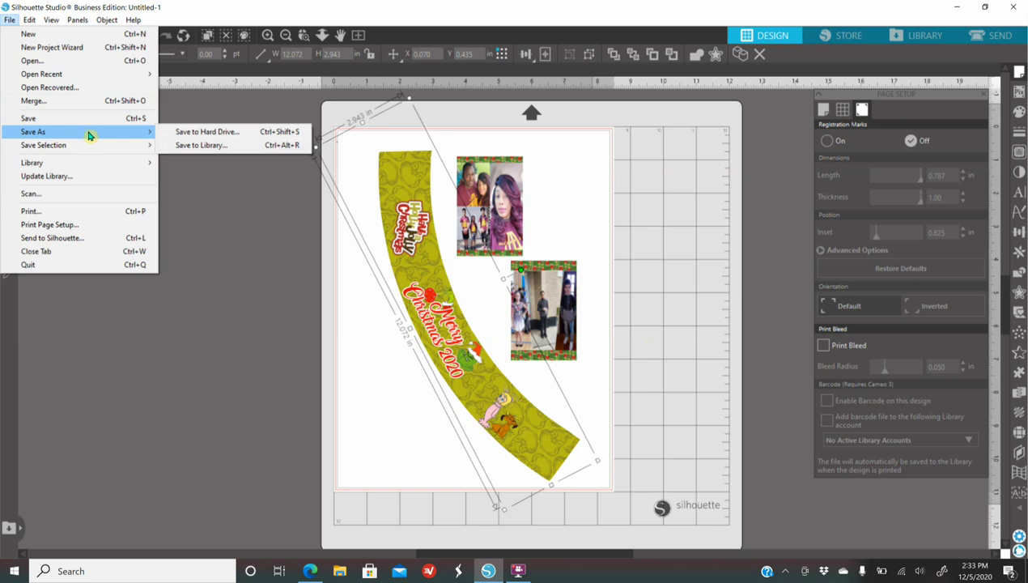
left_click(175, 134)
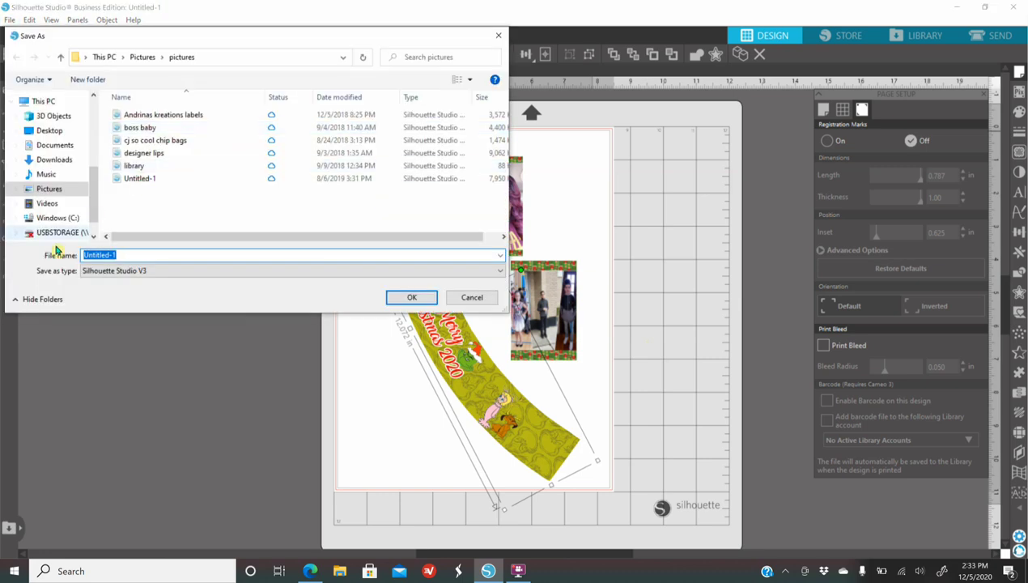
left_click(105, 271)
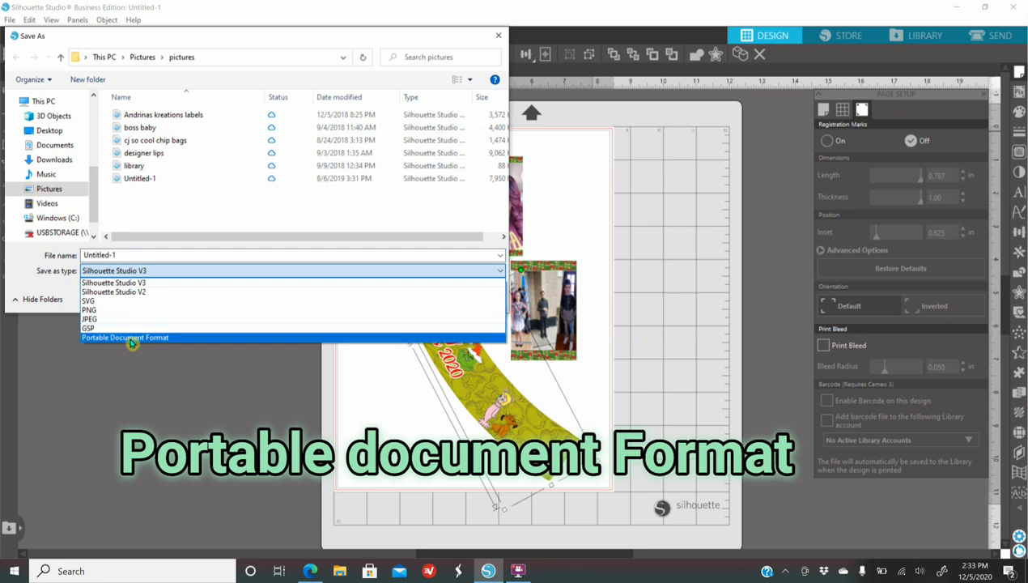
left_click(151, 429)
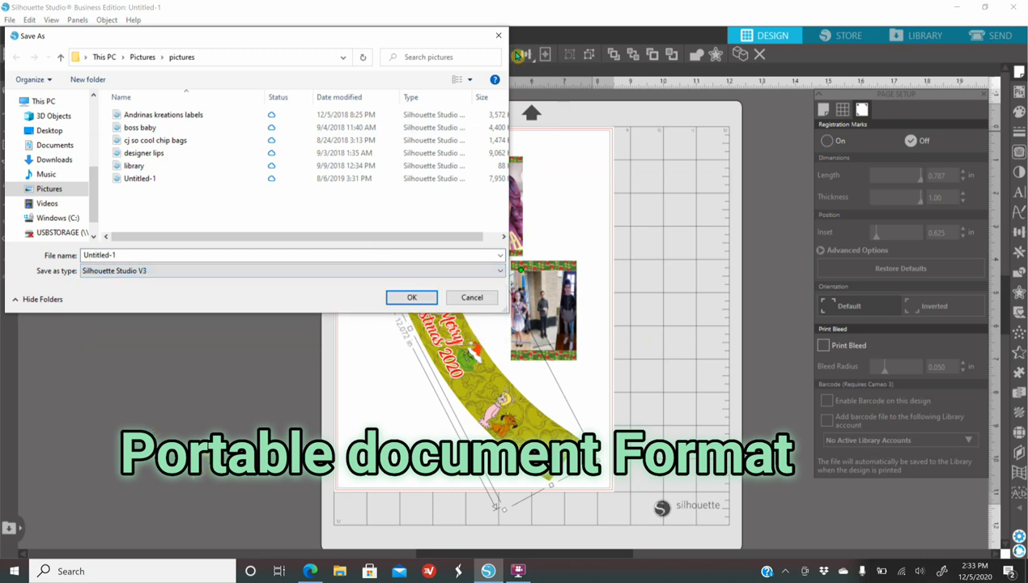
left_click(497, 36)
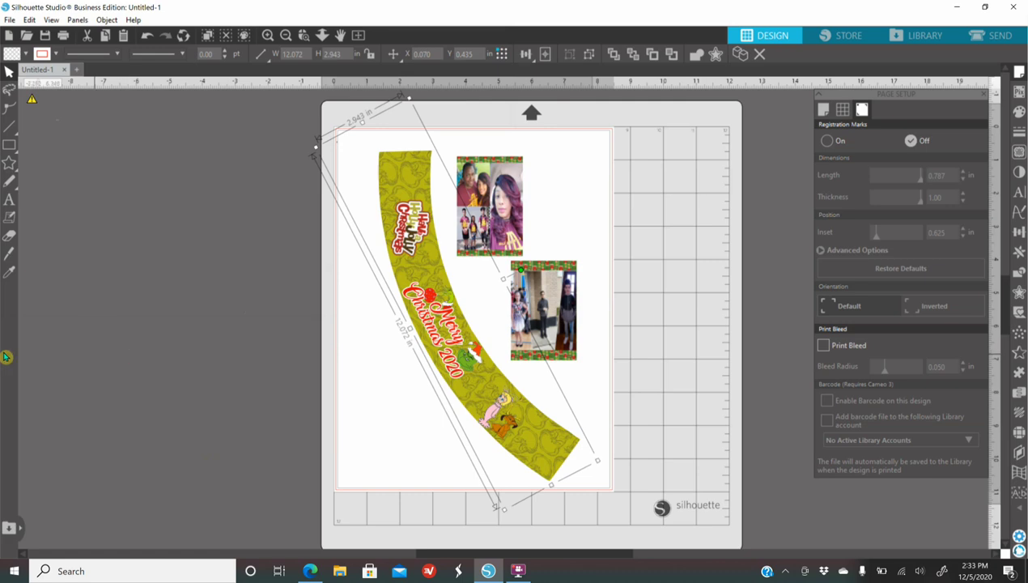
Look through the printers available for this page, including Microsoft Print to PDF, and close the print preview without printing
left_click(64, 38)
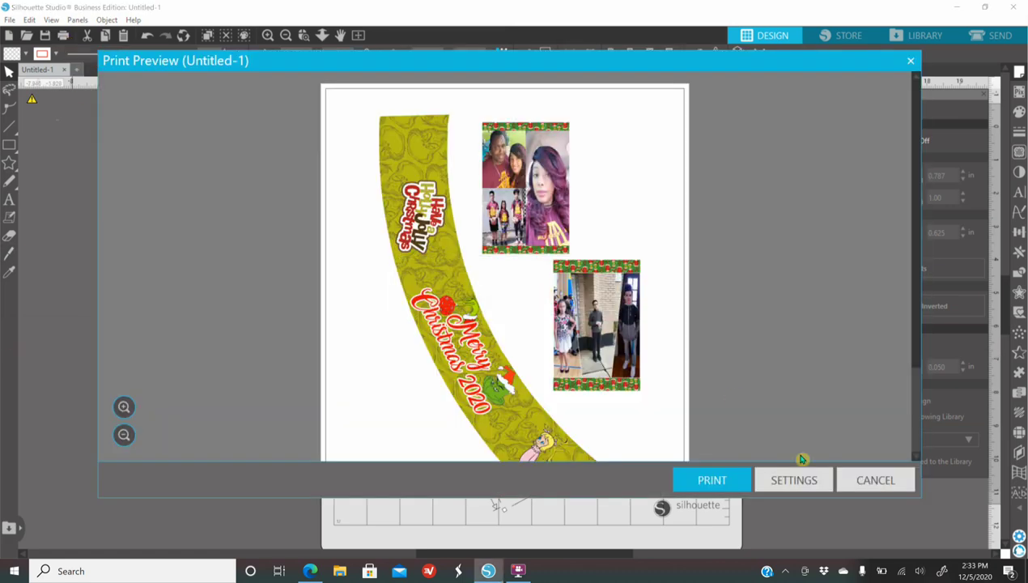
left_click(739, 482)
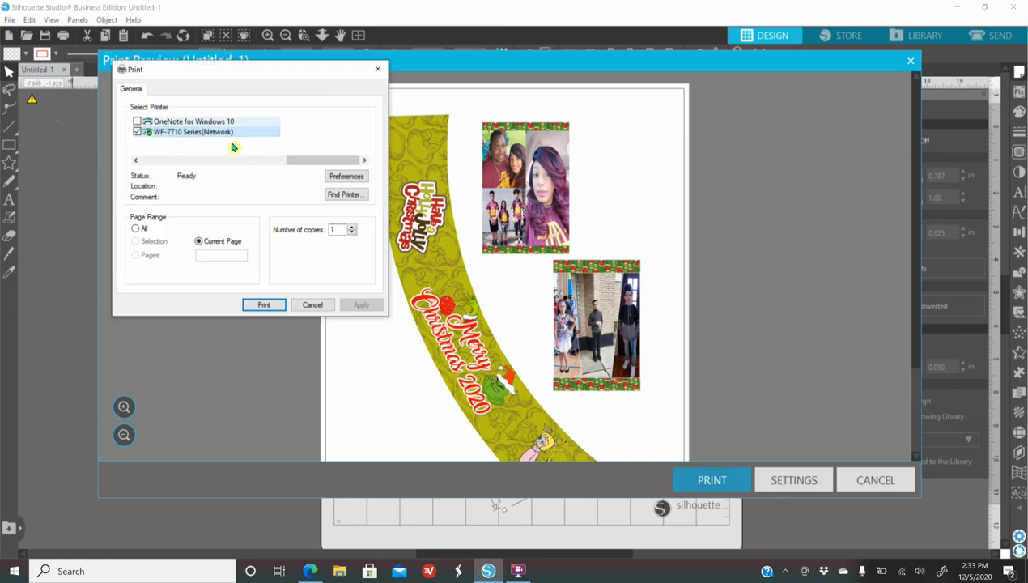
left_click_drag(319, 165, 245, 163)
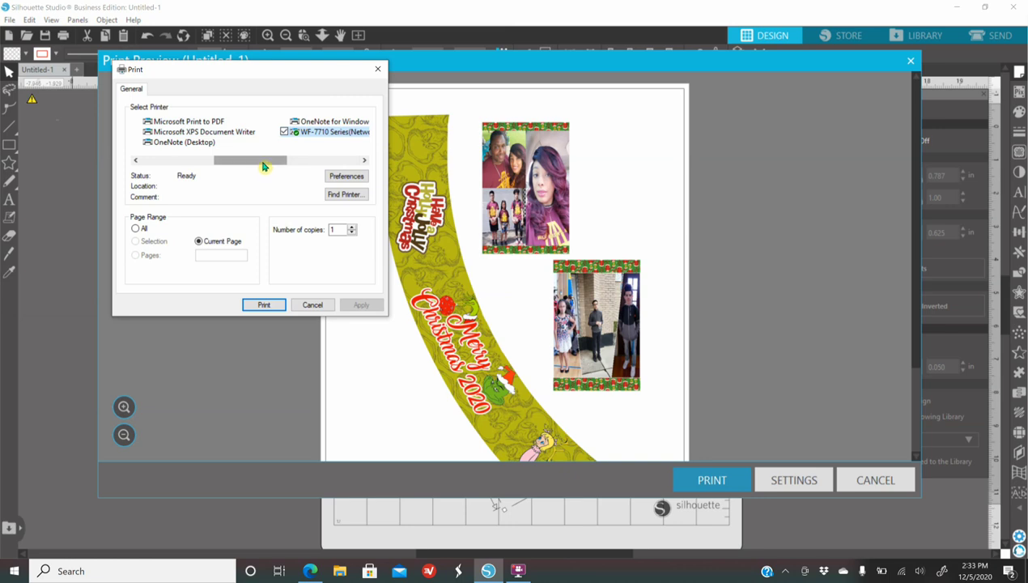
left_click_drag(262, 164, 223, 159)
left_click(307, 160)
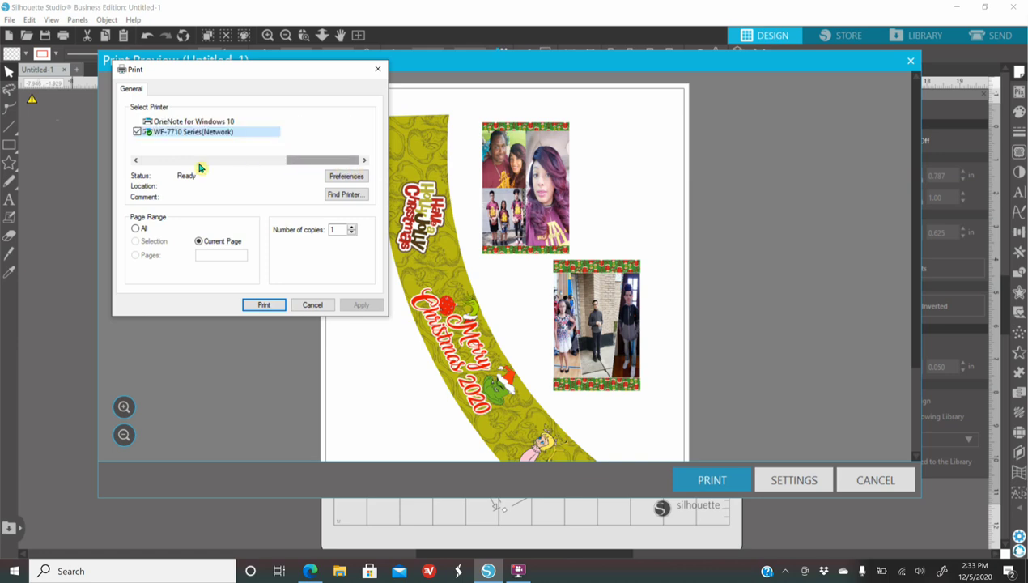
left_click(136, 161)
left_click(136, 160)
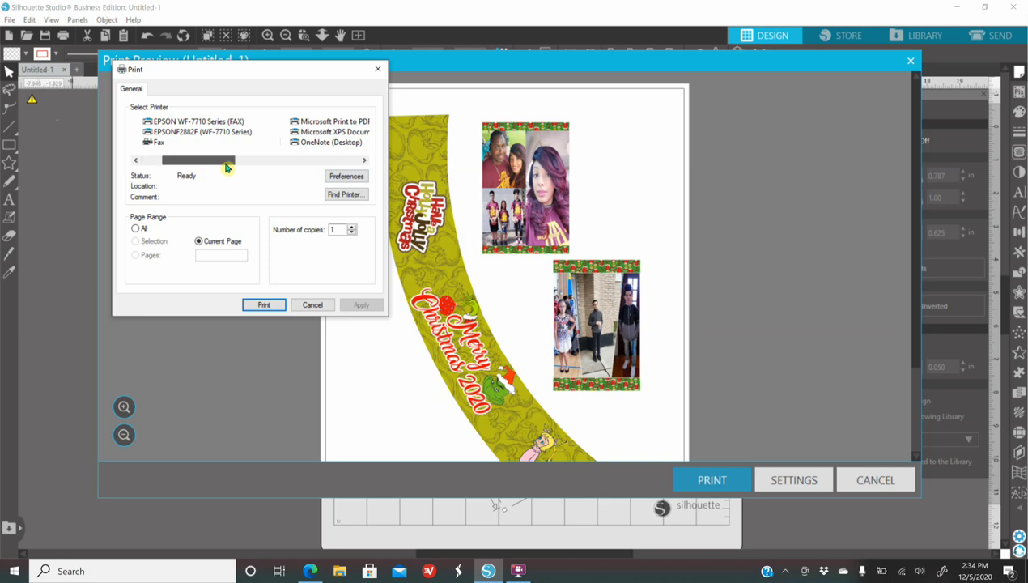
left_click_drag(215, 162, 271, 161)
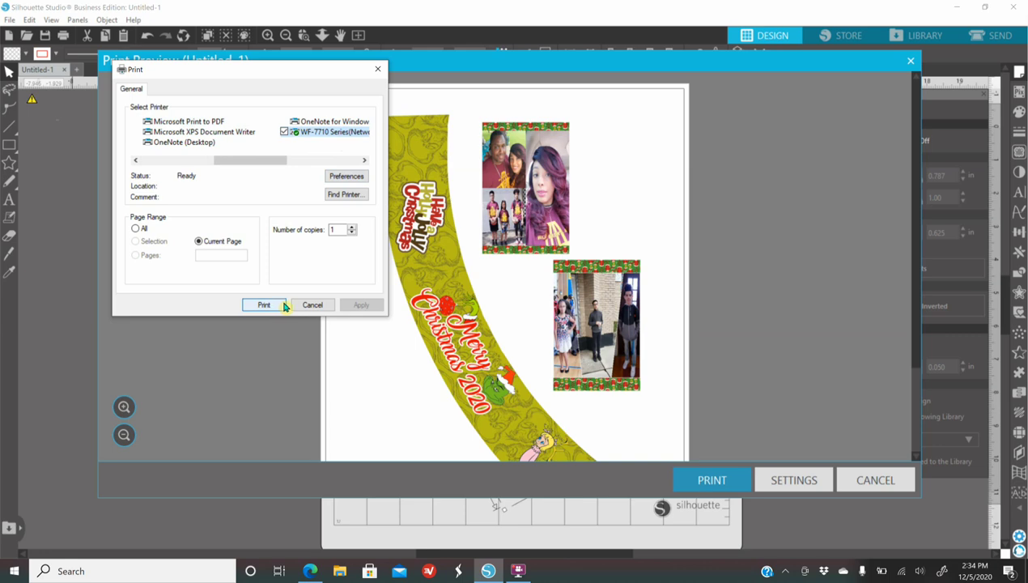
left_click(378, 69)
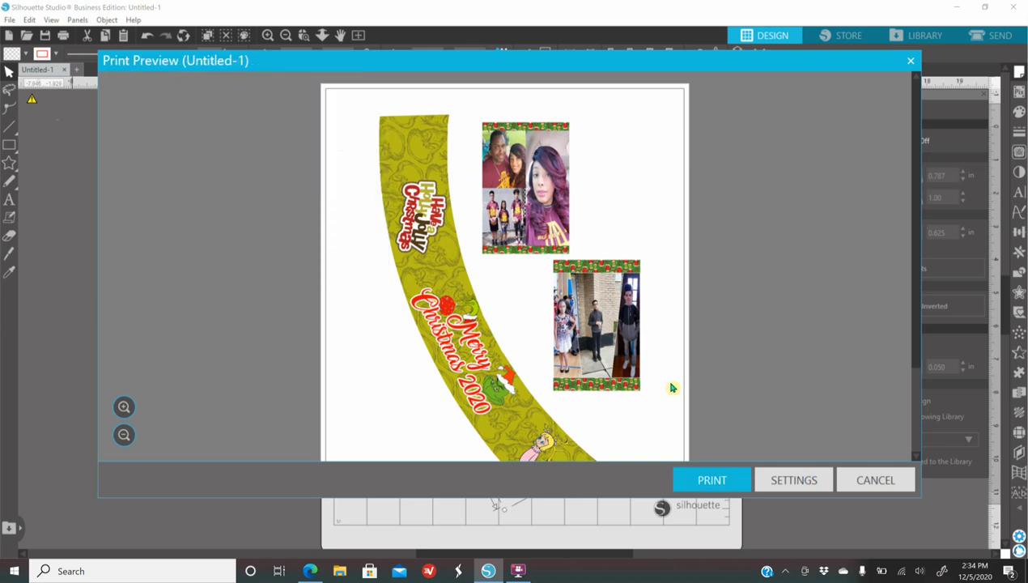
left_click(909, 67)
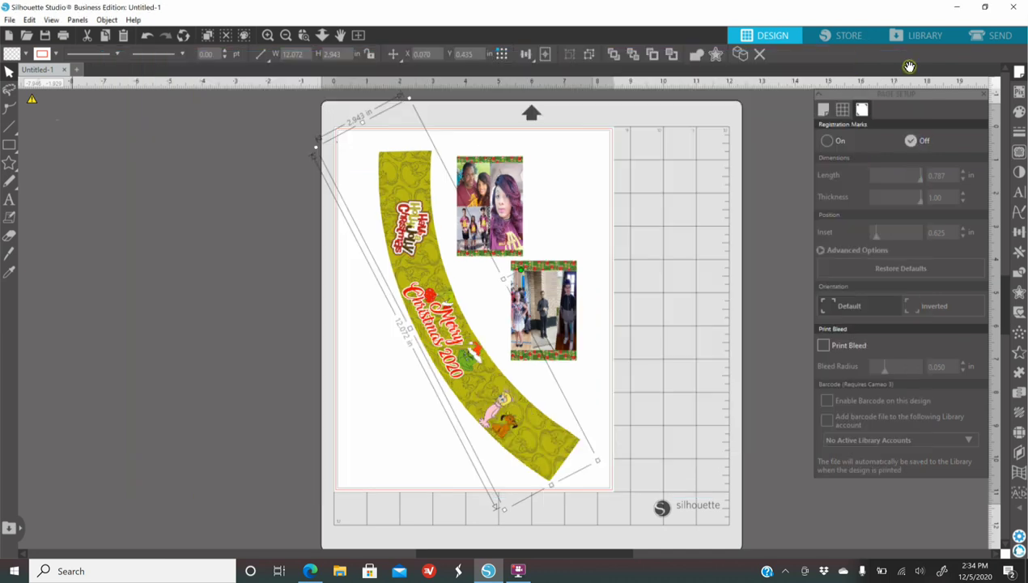